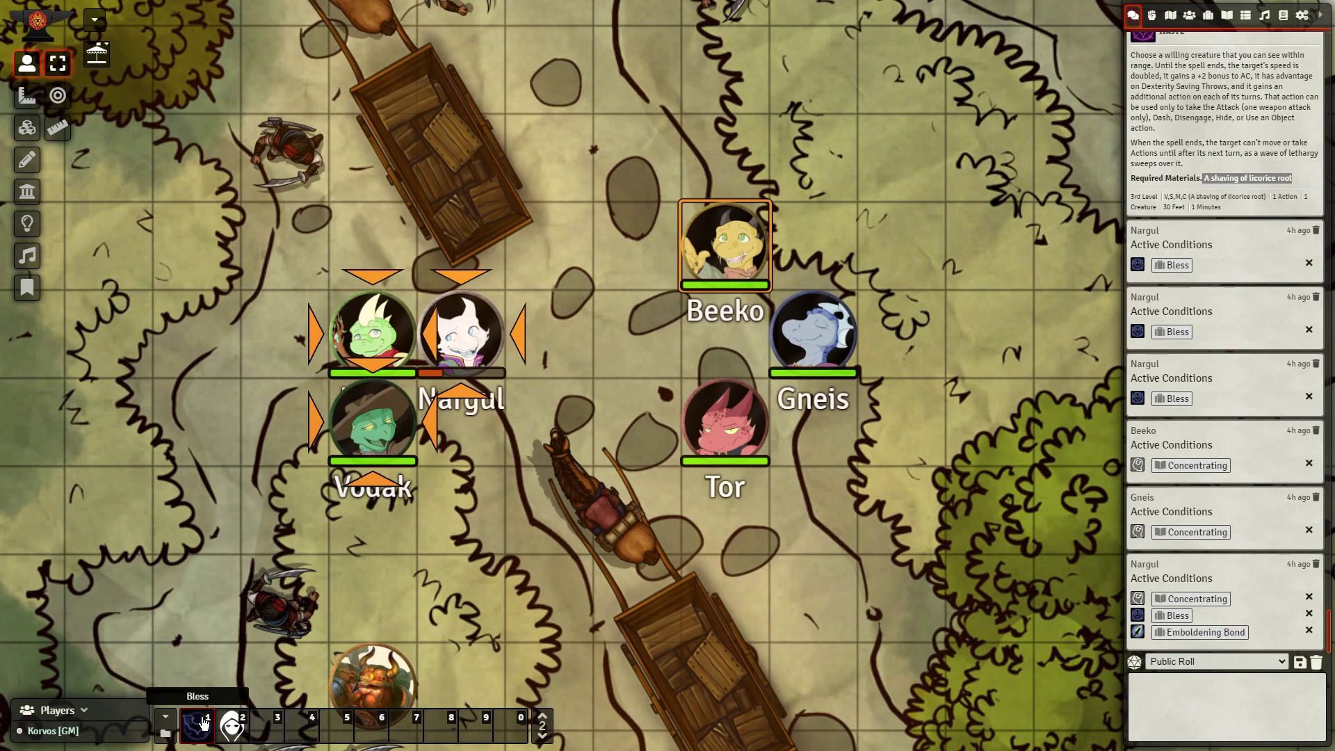
# Cast Bless from Beeko at 1st level on the three targeted tokens and read the Concentrating rules entry
pyautogui.click(202, 723)
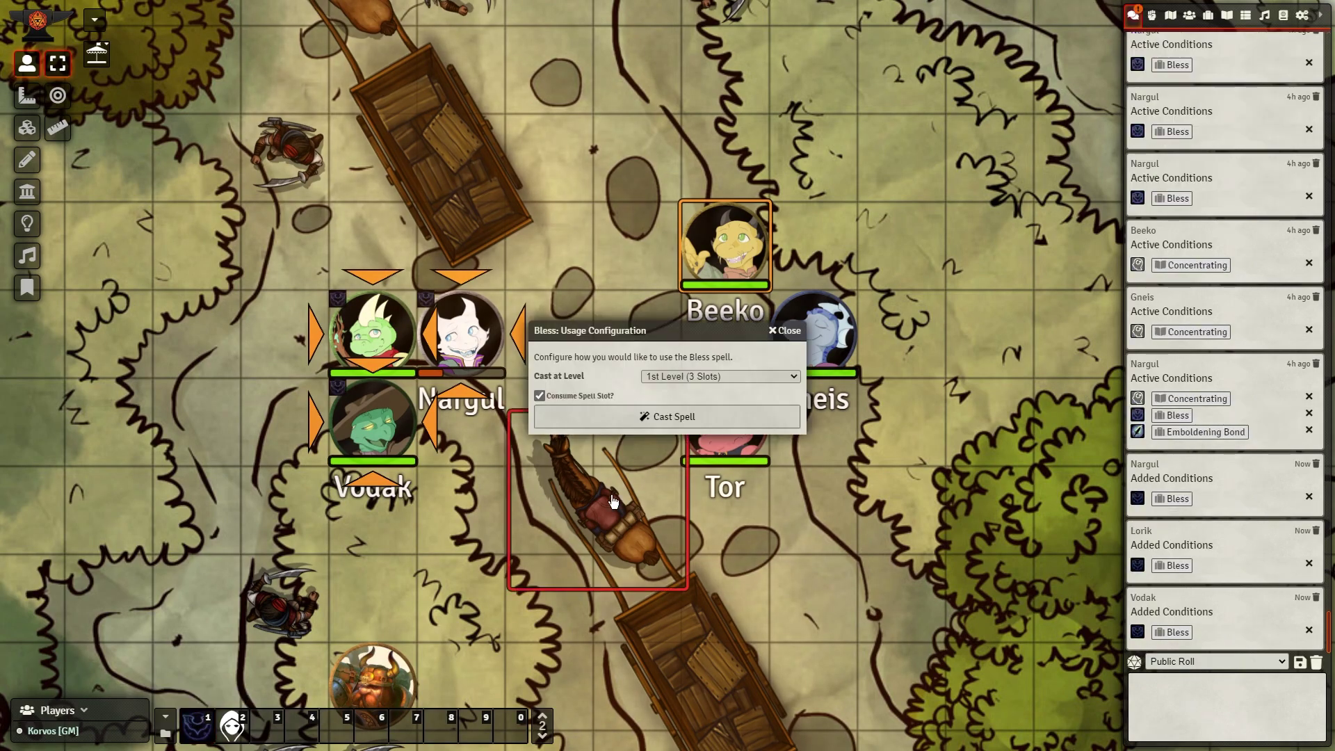
pyautogui.click(615, 416)
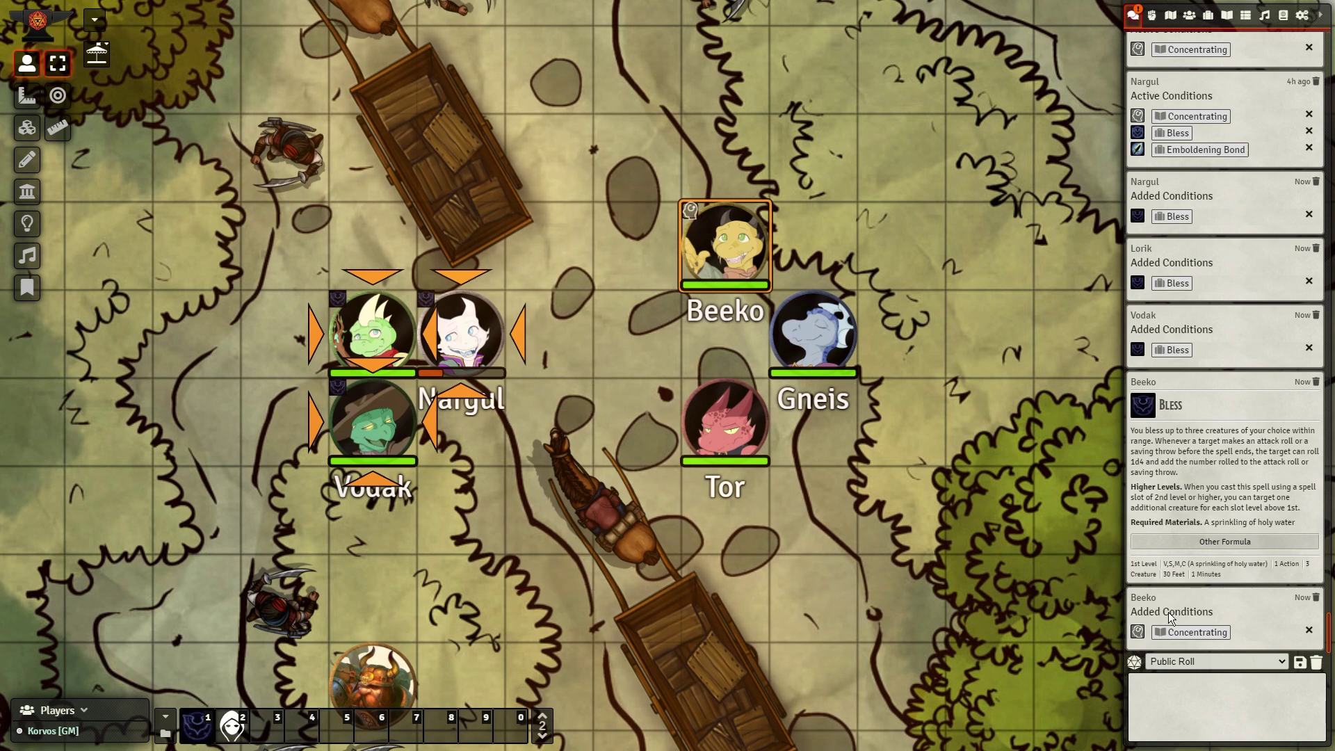
pyautogui.click(1197, 634)
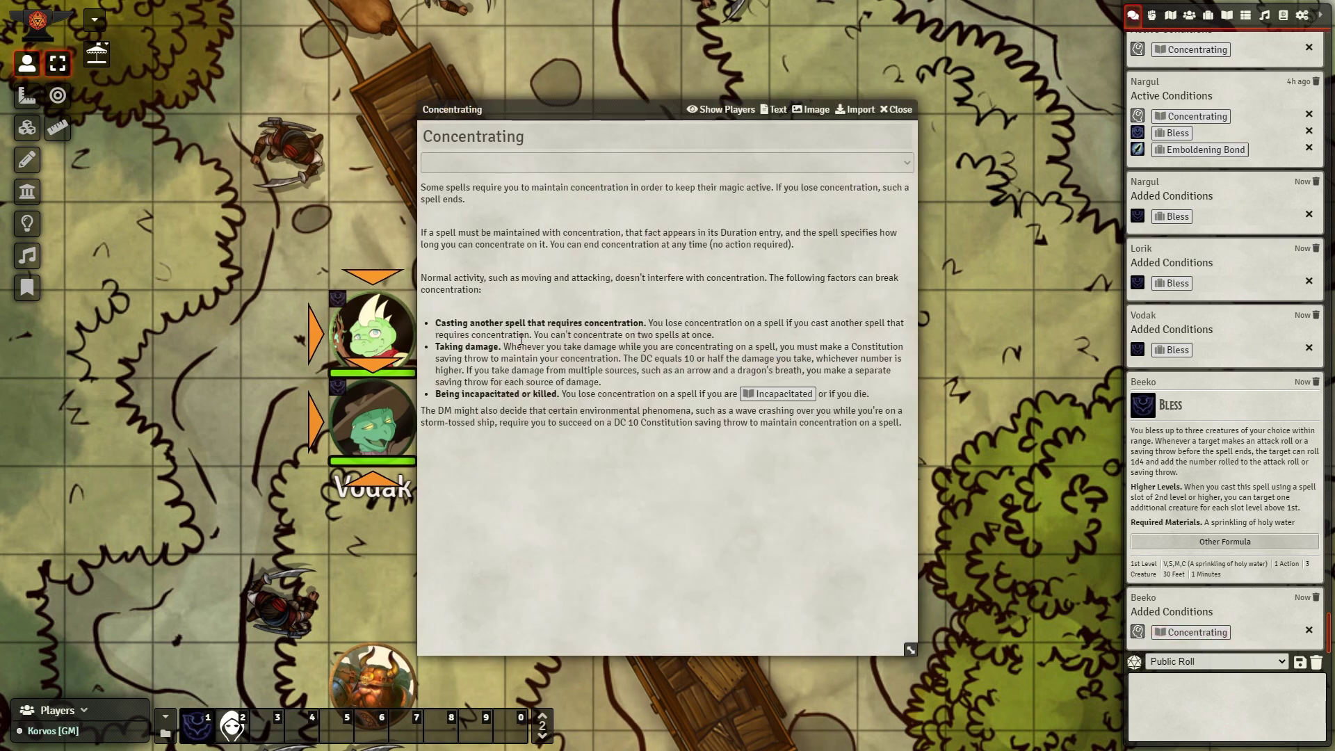
pyautogui.click(893, 110)
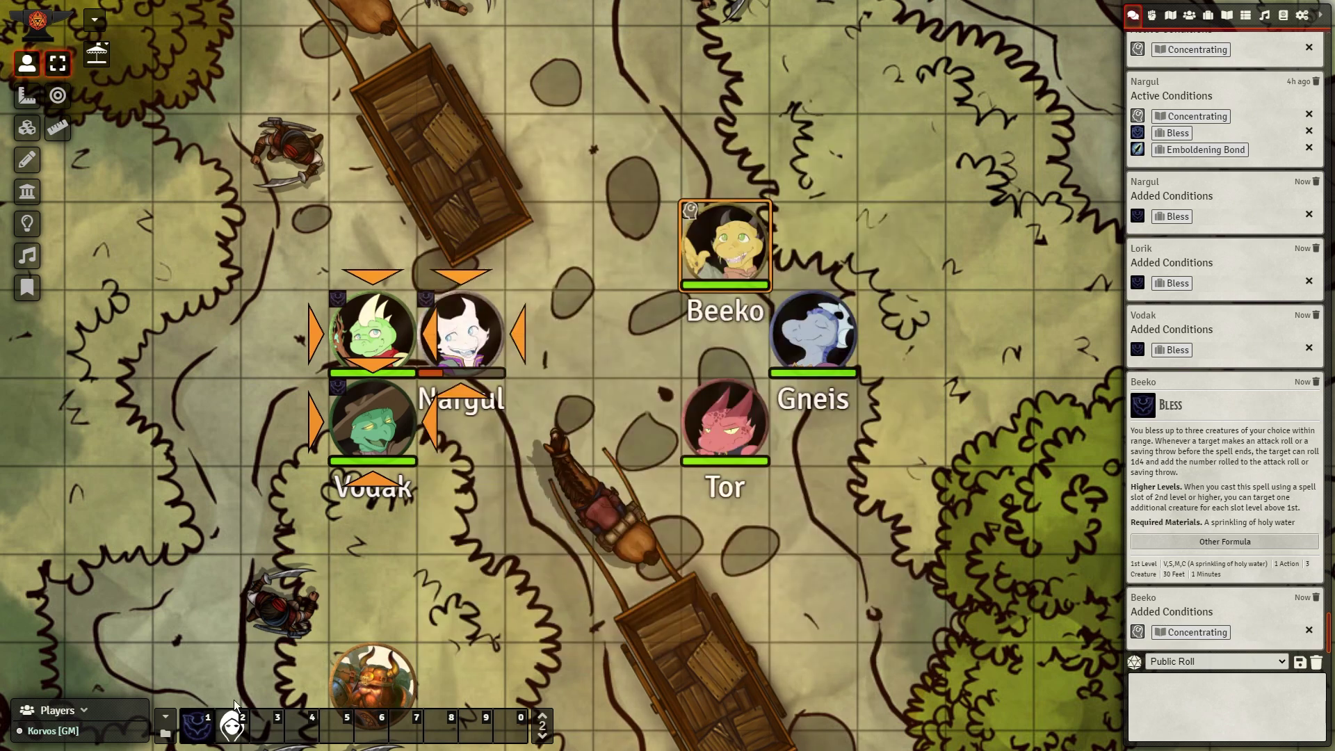
# Use Beeko's Emboldening Bond feature on the three targeted tokens, consuming one available use
pyautogui.click(231, 726)
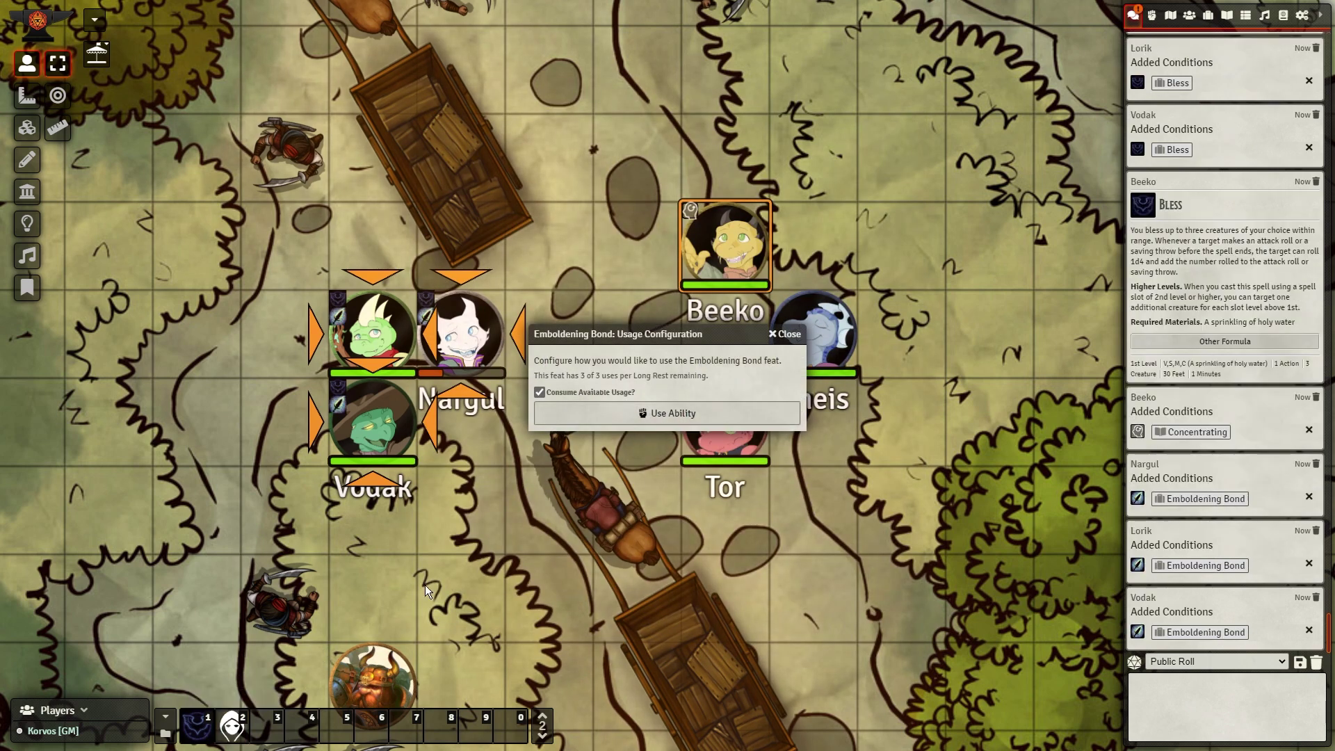
pyautogui.click(627, 413)
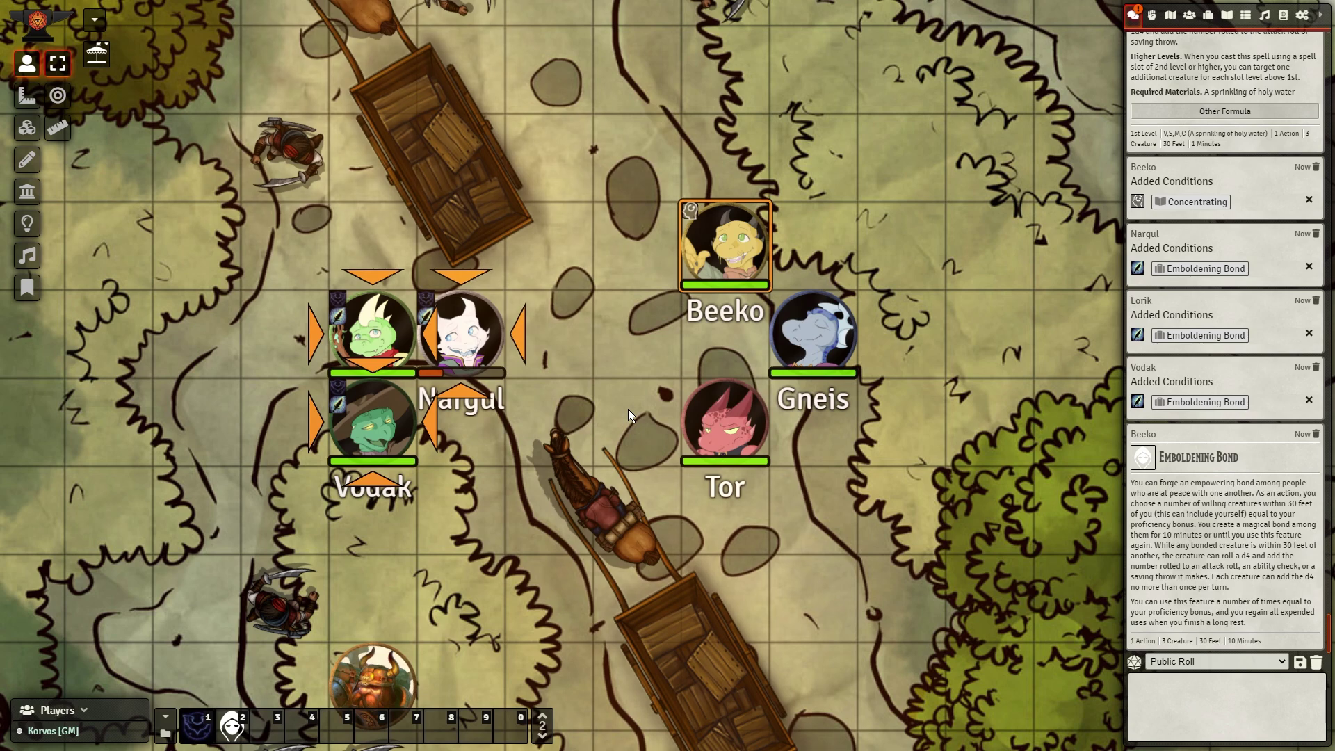
pyautogui.click(1181, 405)
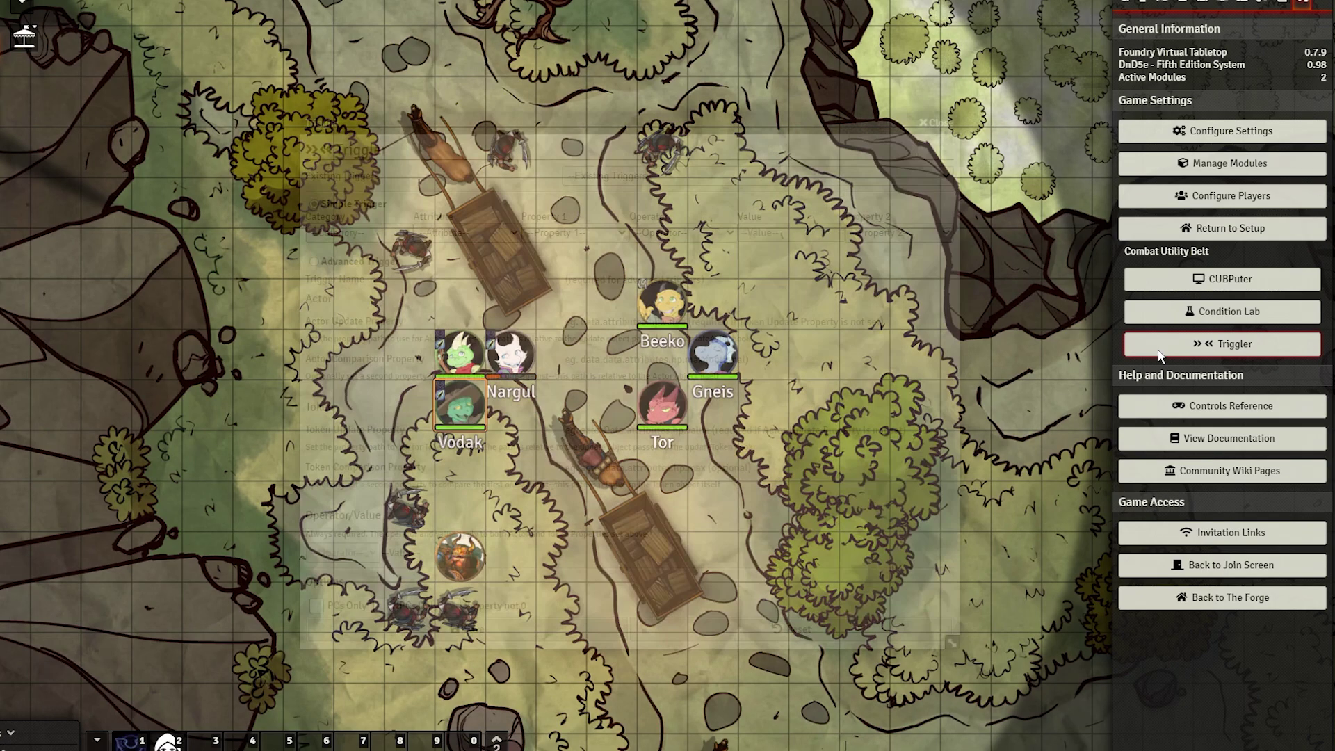
# Open Triggler and examine the simple trigger's category, attribute, property and operator choices
pyautogui.click(1161, 347)
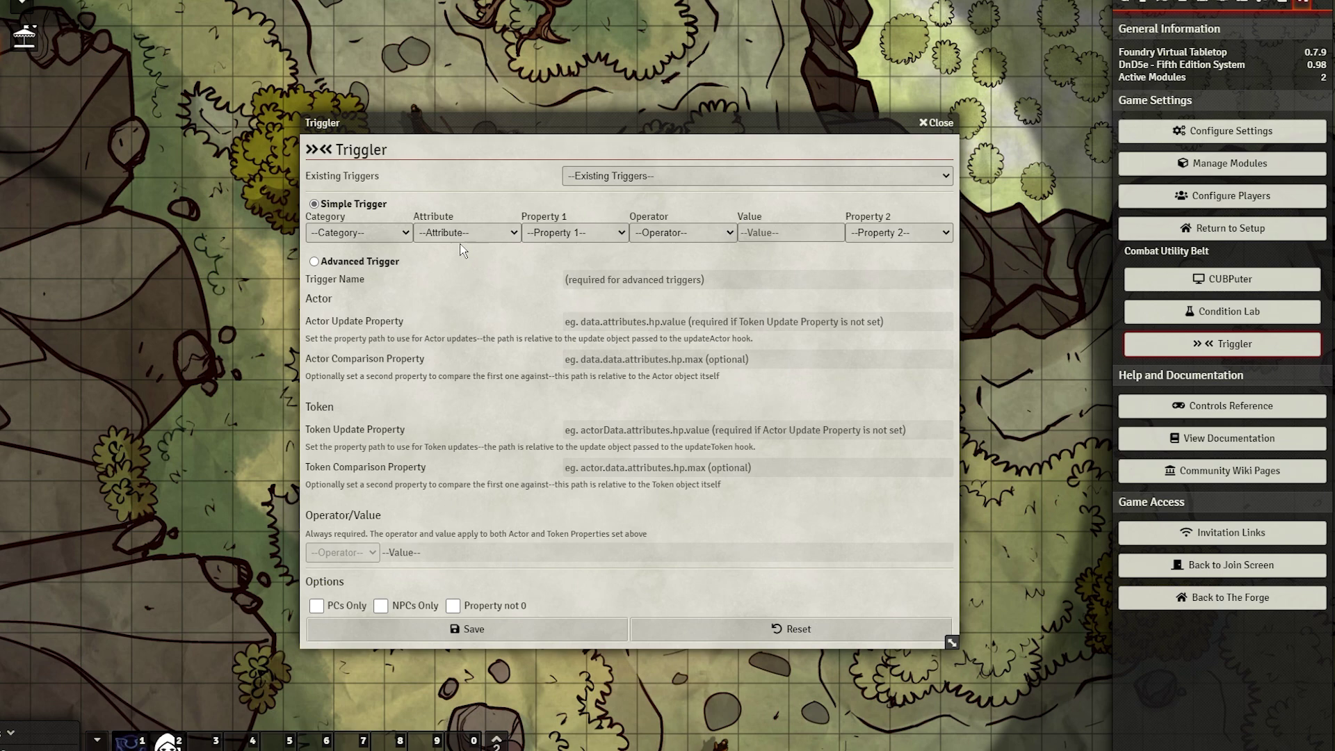
pyautogui.click(361, 237)
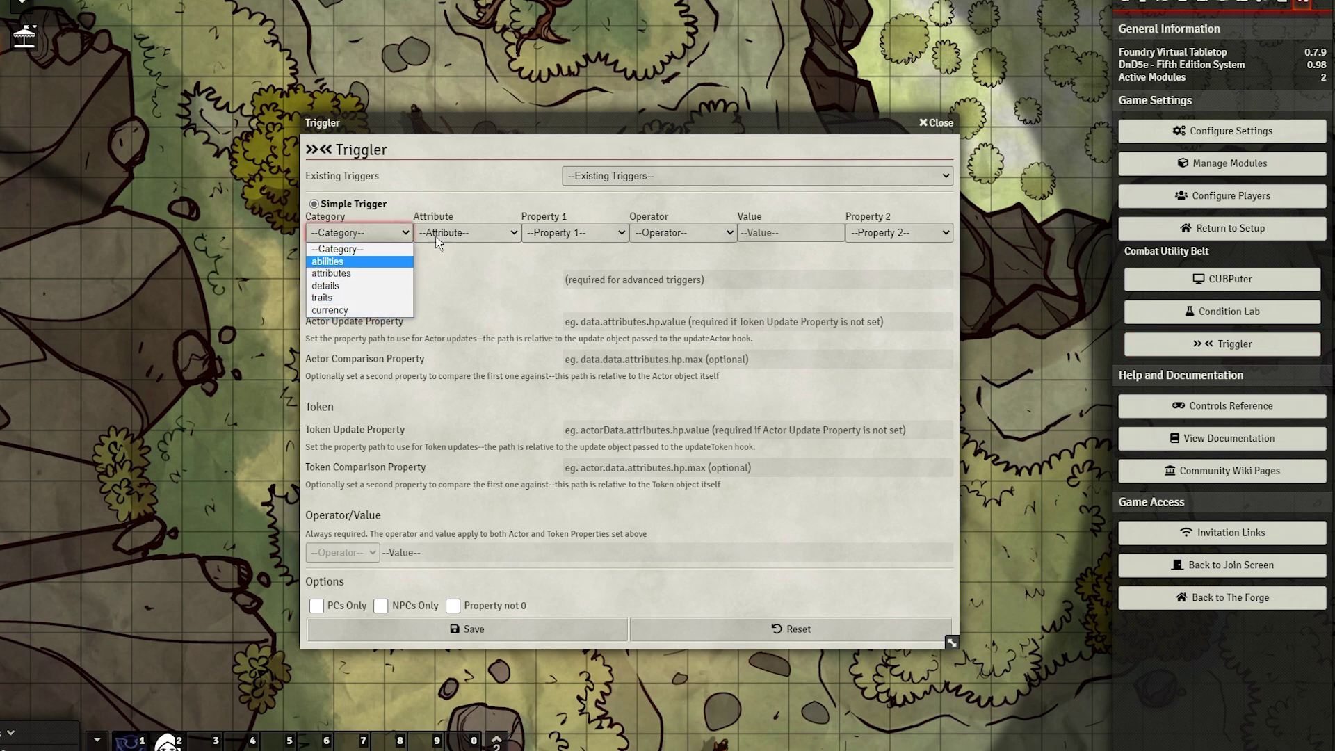
pyautogui.click(466, 232)
pyautogui.click(574, 232)
pyautogui.click(682, 232)
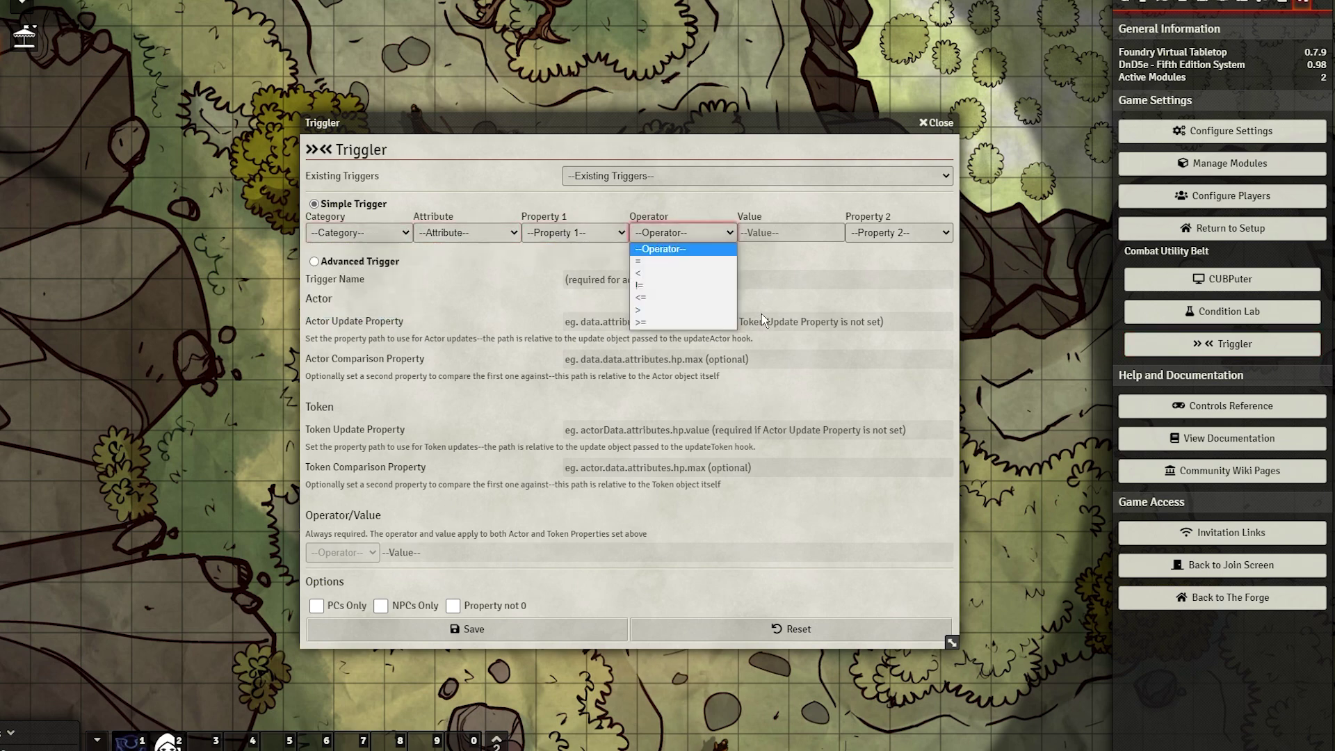
pyautogui.click(681, 249)
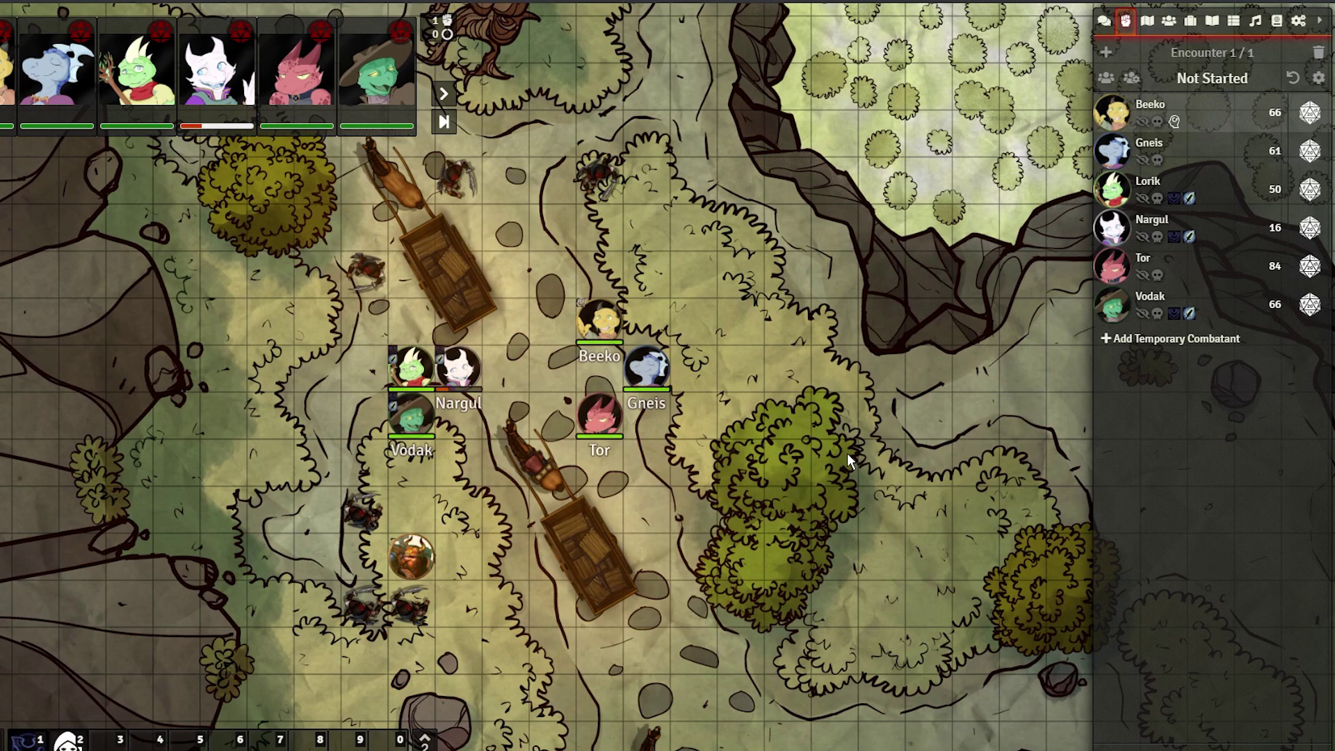
# Add a temporary combatant named Rockfall with initiative 20 and a fire-arrows icon from the dnd5e spell icons
pyautogui.click(1160, 350)
pyautogui.click(680, 347)
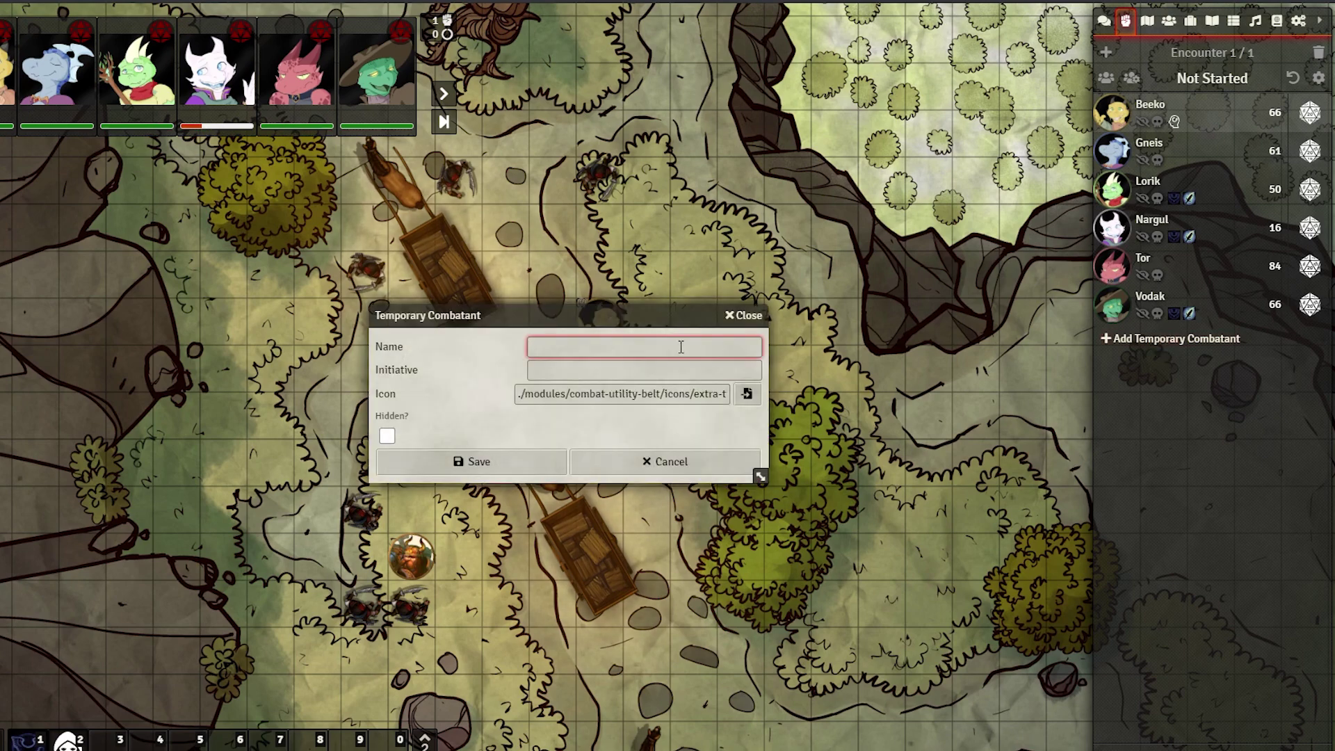
pyautogui.write('Rockfall')
pyautogui.click(631, 371)
pyautogui.write('20')
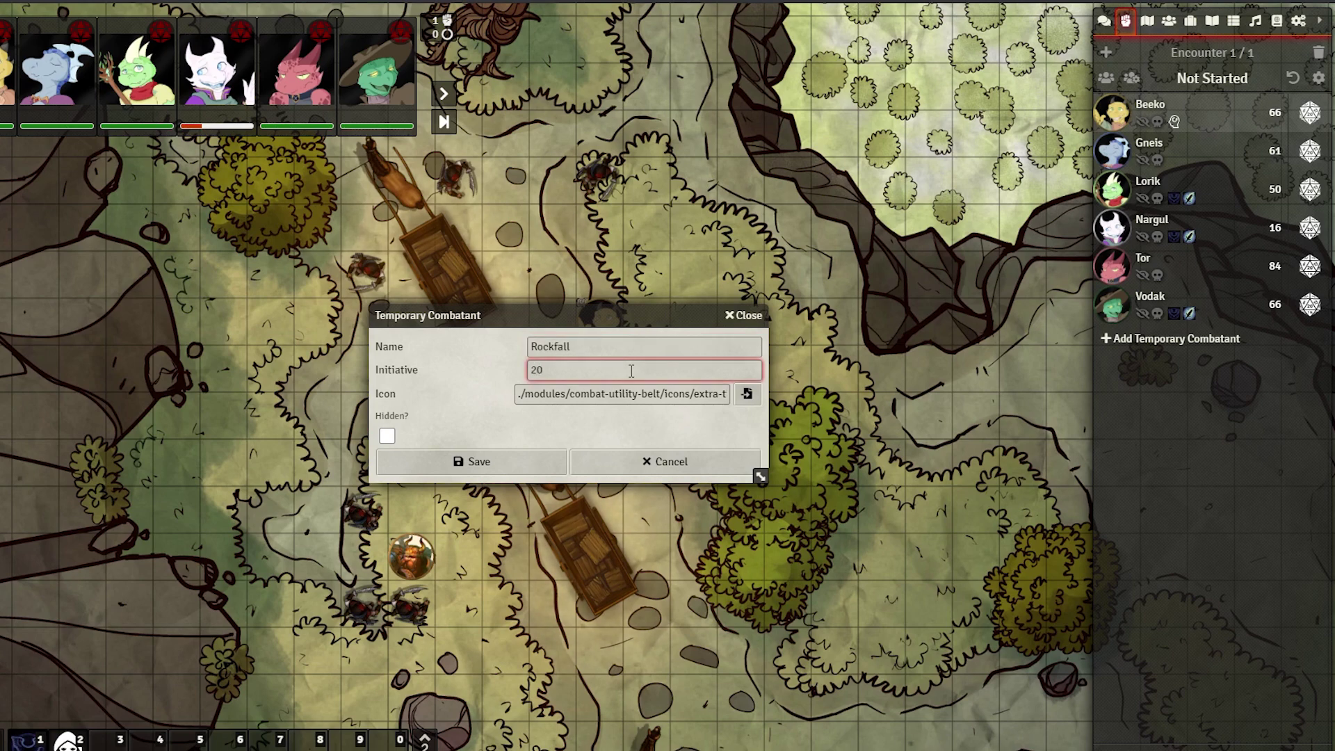
pyautogui.click(747, 394)
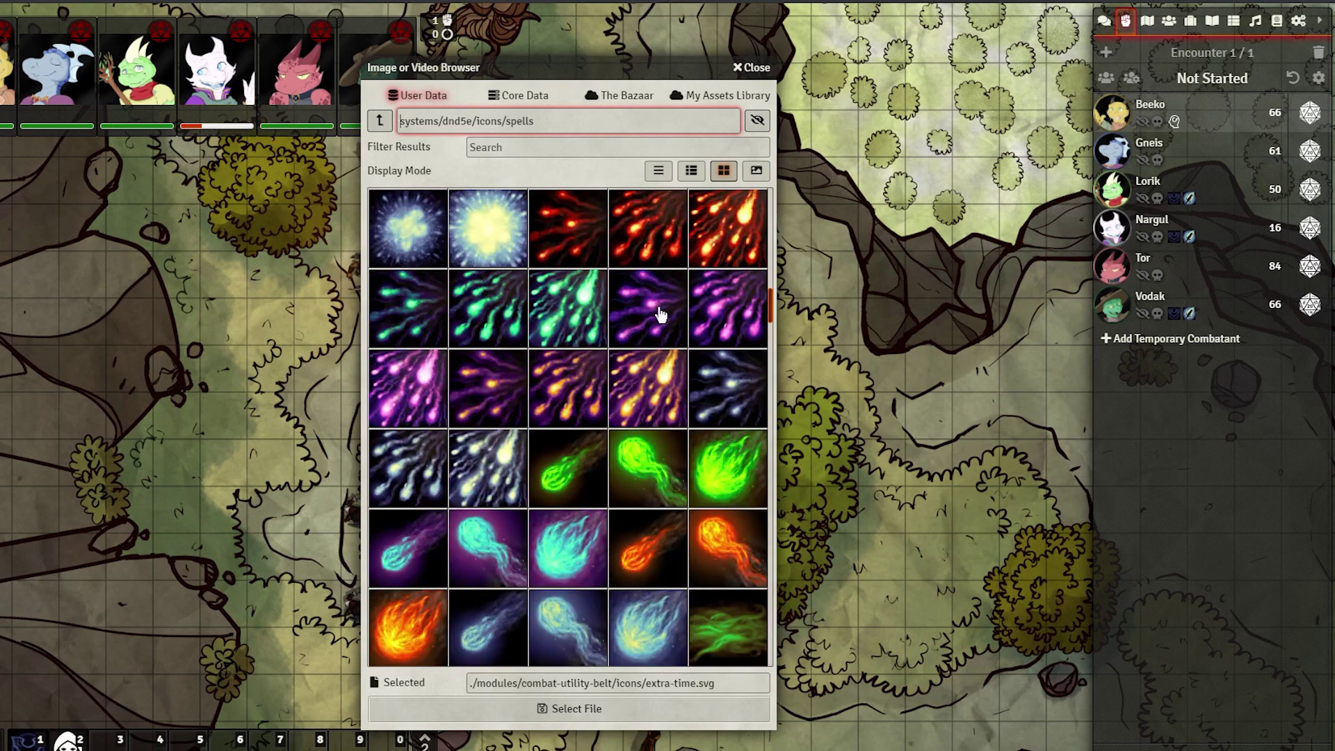
pyautogui.click(671, 372)
pyautogui.click(604, 706)
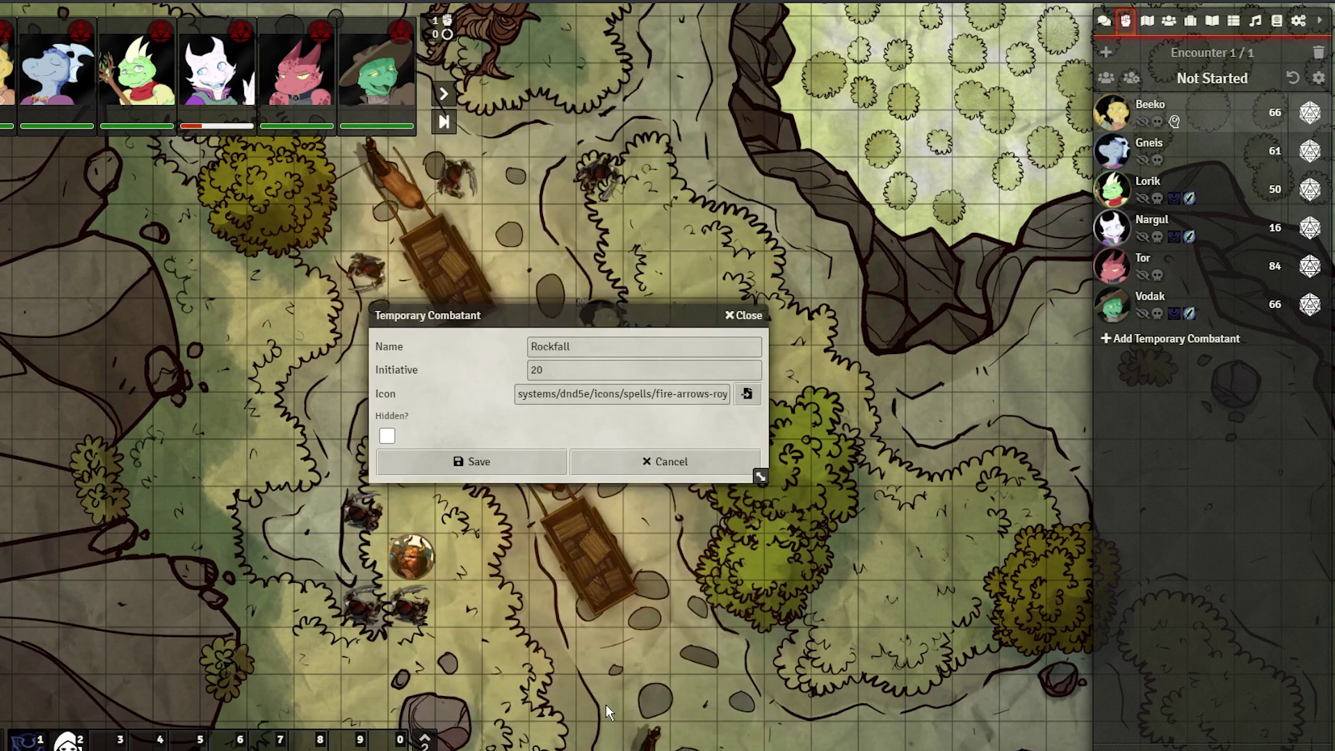
pyautogui.click(506, 466)
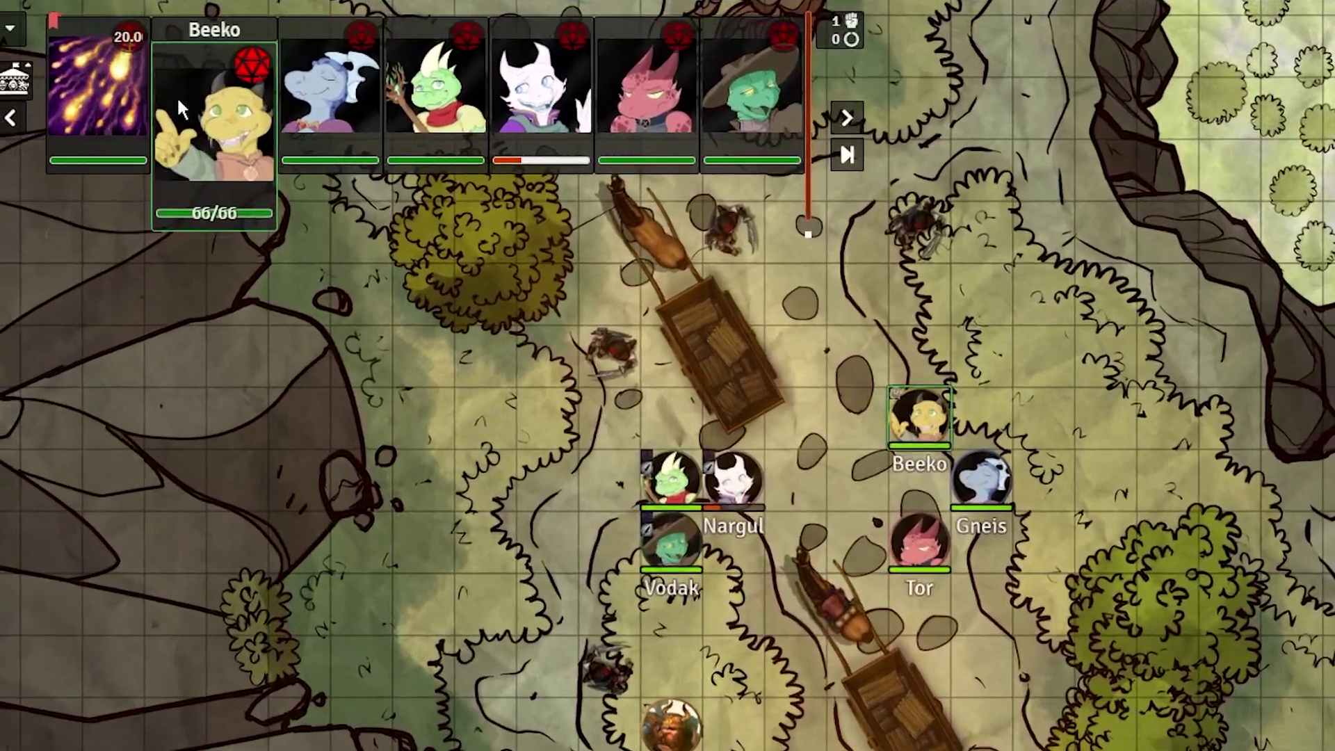
pyautogui.click(97, 105)
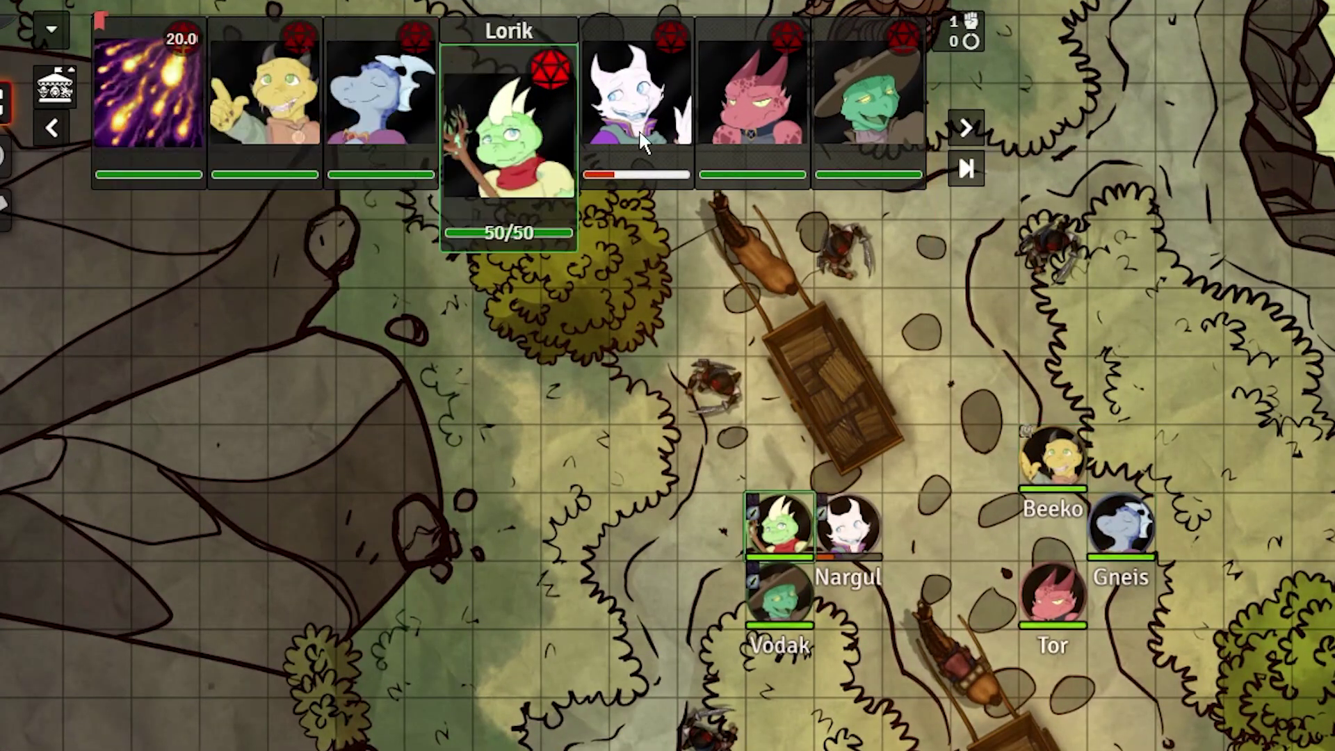
pyautogui.click(944, 171)
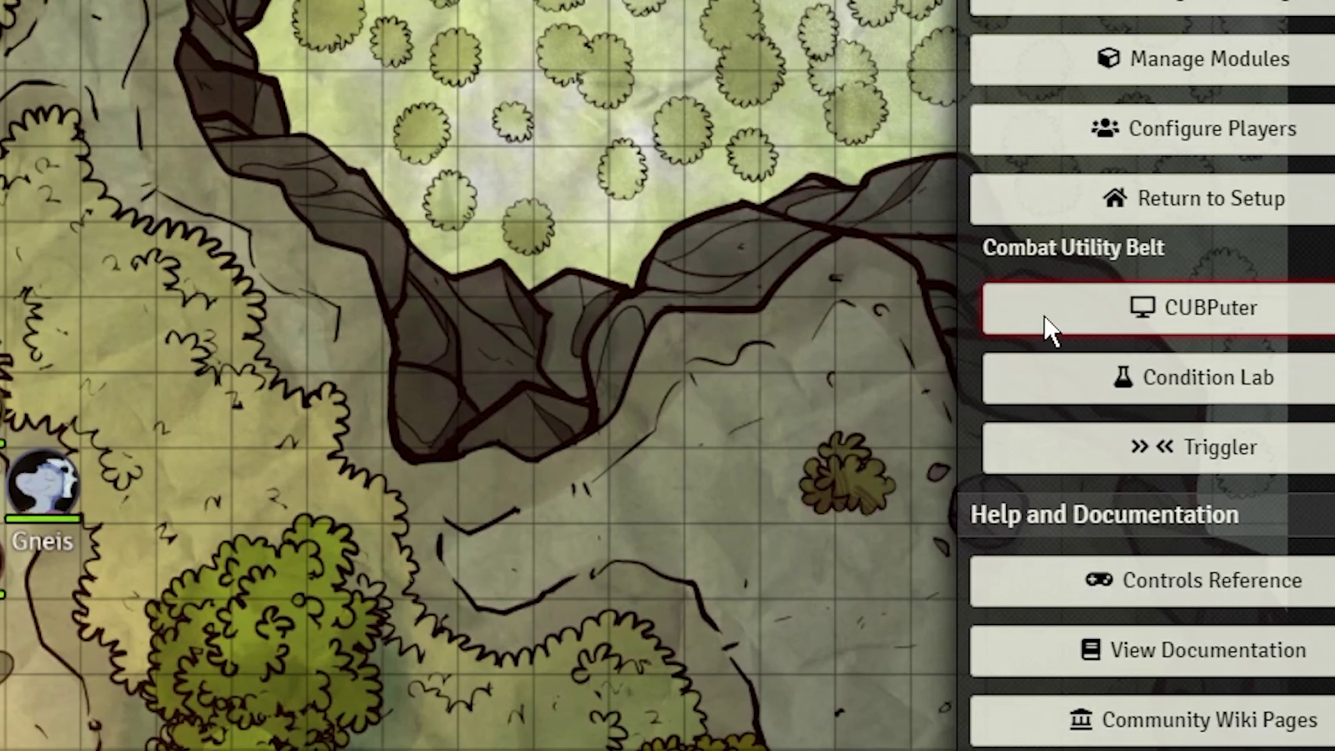
# Open the CUBPuter and view the Concentrator gadget
pyautogui.click(973, 316)
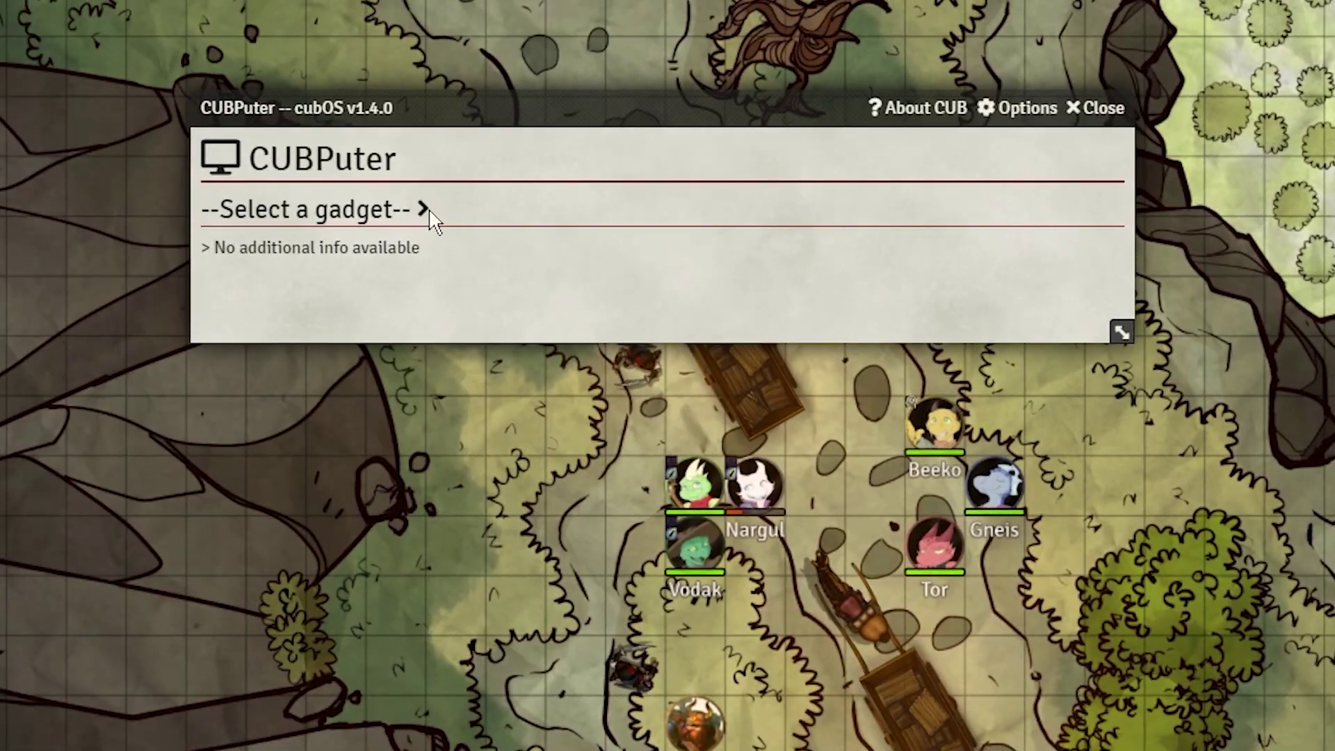
pyautogui.click(424, 210)
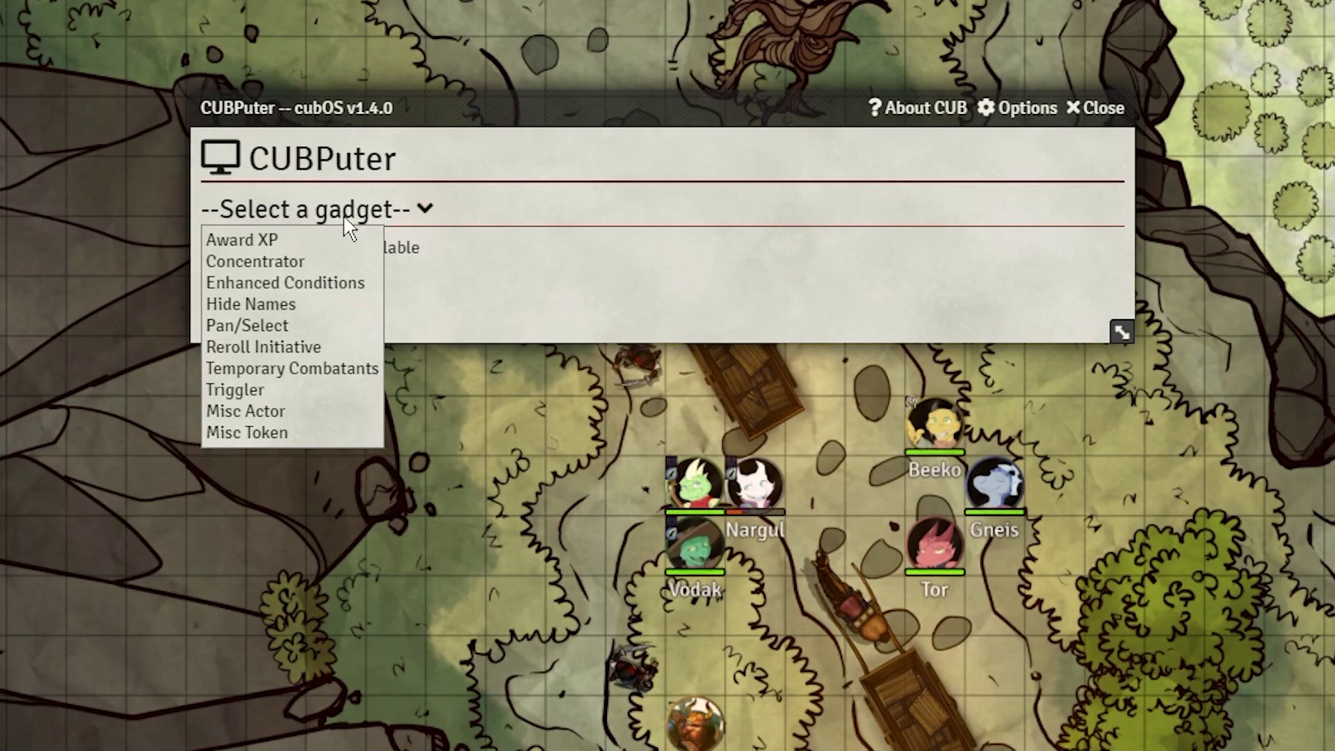
pyautogui.click(348, 262)
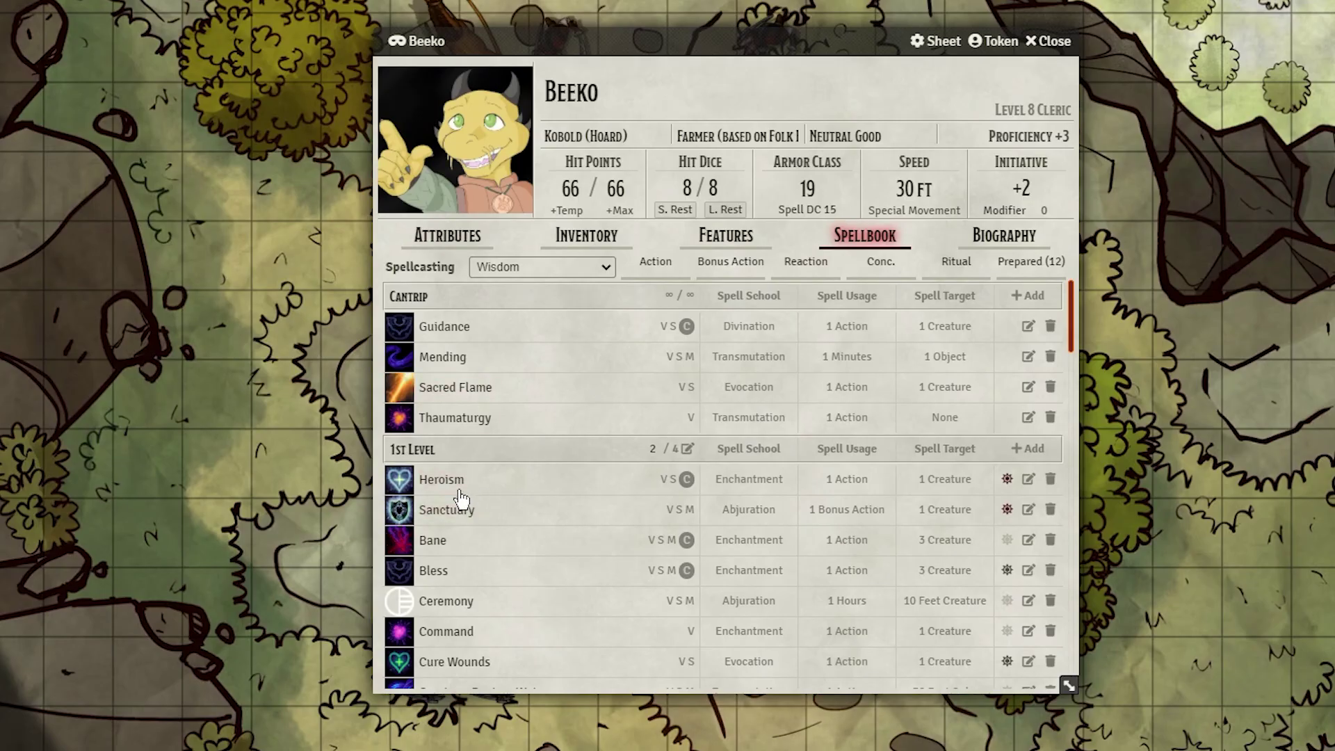
# Cast Heroism from Beeko's spellbook and close the character sheet
pyautogui.click(450, 487)
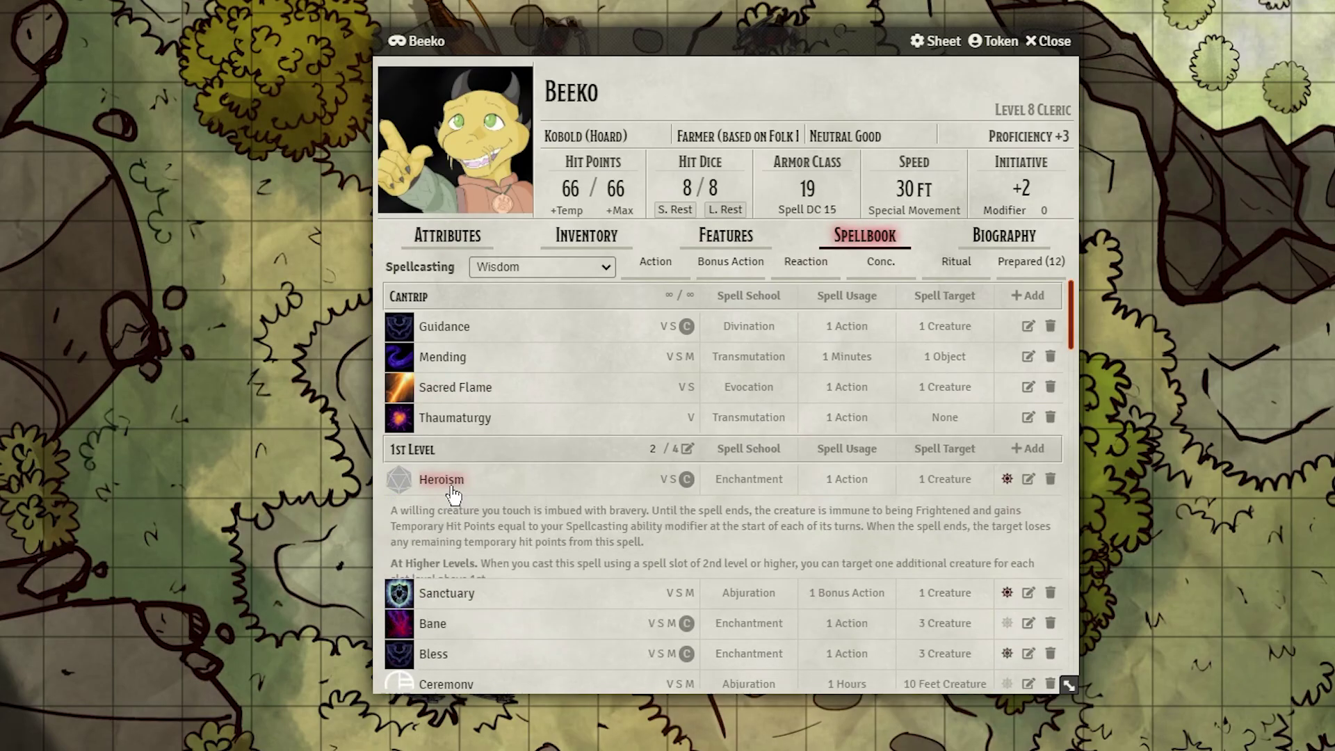
pyautogui.click(400, 480)
pyautogui.click(726, 412)
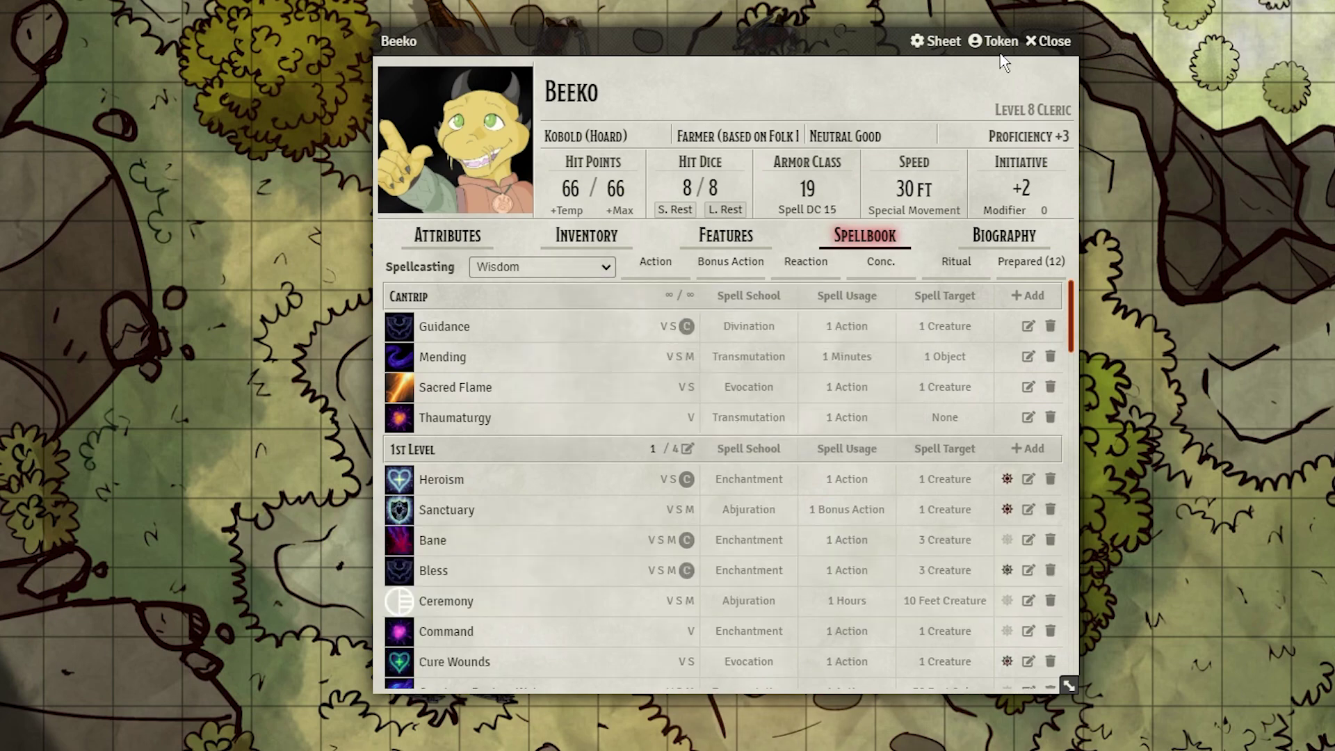
pyautogui.click(1049, 41)
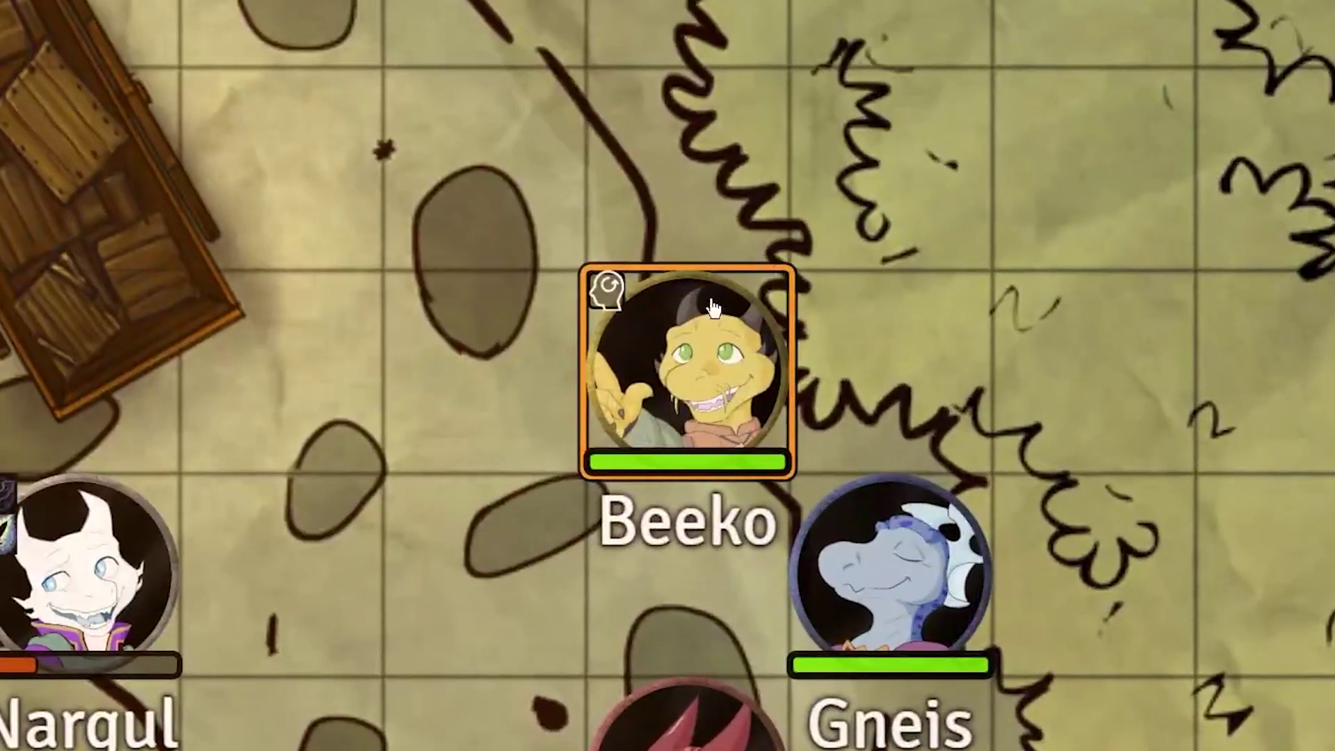
# Apply 20 damage to Beeko's token and roll the concentration check as a normal Constitution saving throw
pyautogui.rightClick(682, 373)
pyautogui.click(704, 536)
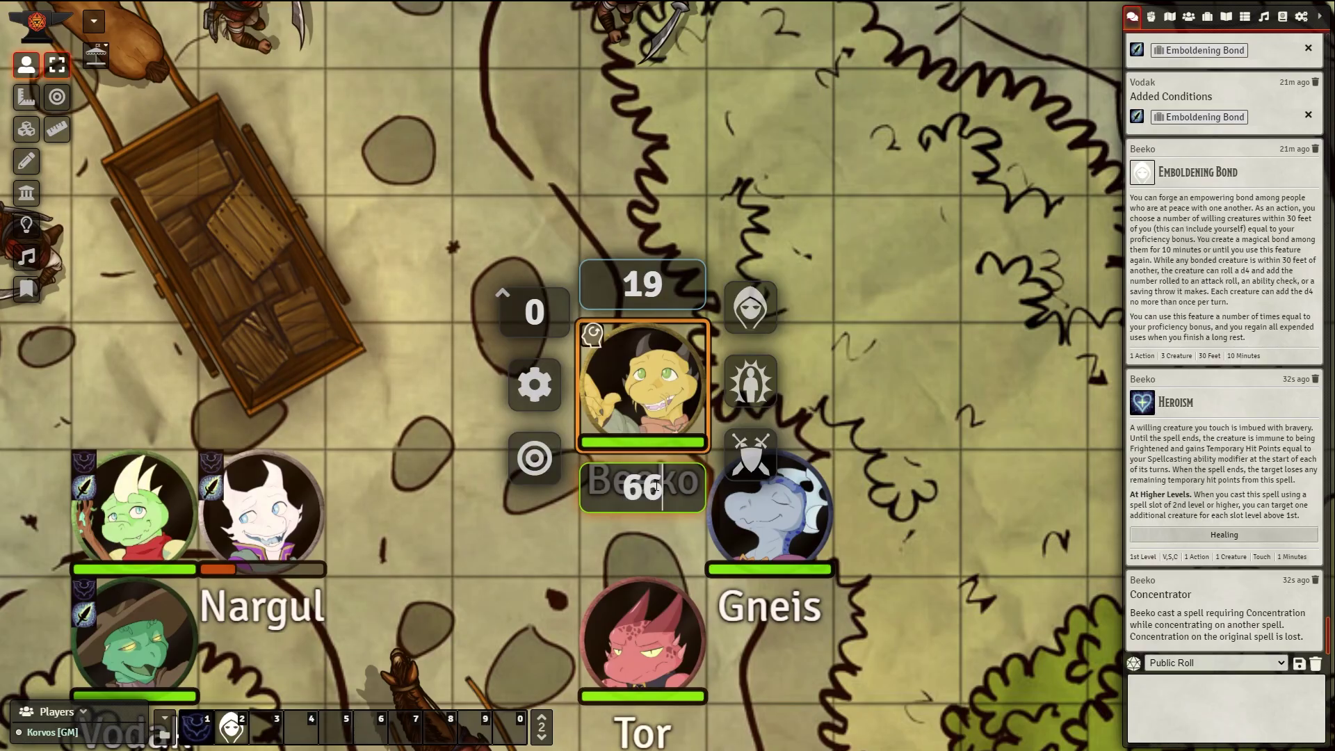
pyautogui.doubleClick(656, 486)
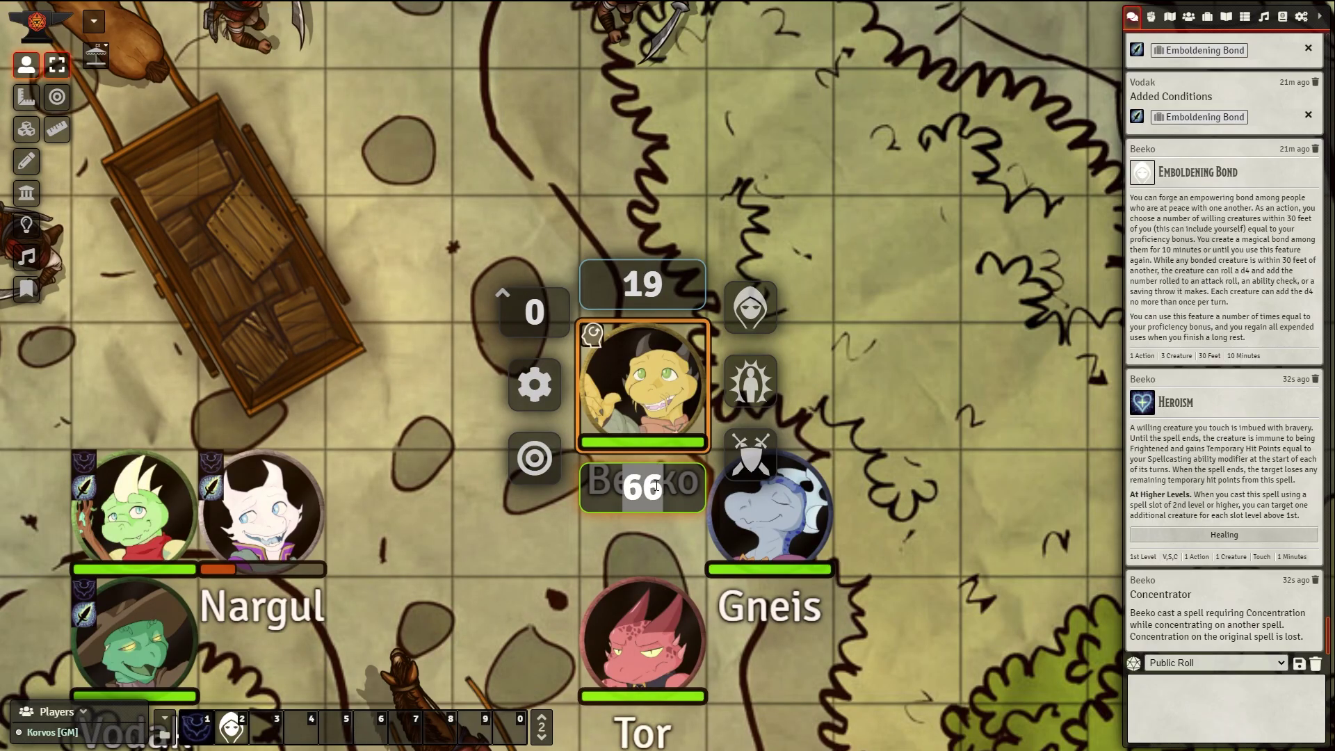
pyautogui.write('-1')
pyautogui.press('BackSpace')
pyautogui.press('BackSpace')
pyautogui.write('-2')
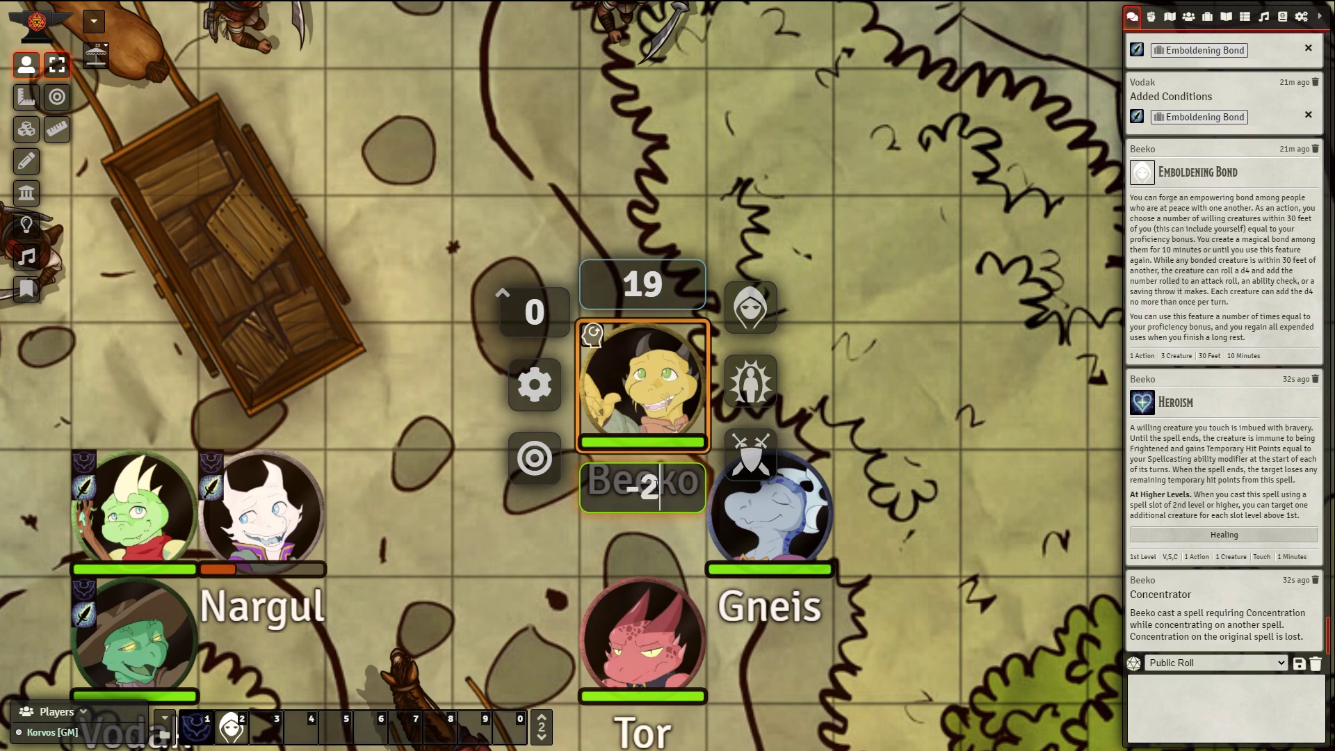
pyautogui.write('0')
pyautogui.press('Return')
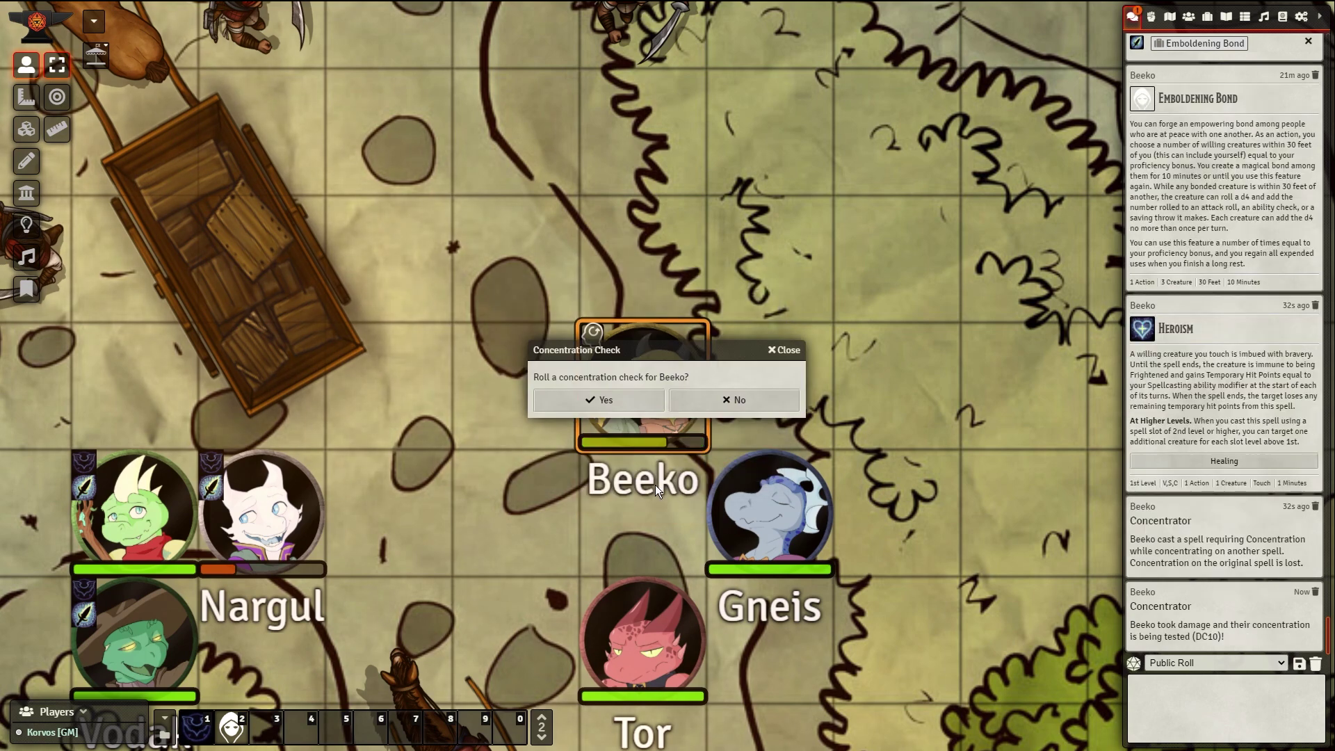
pyautogui.click(612, 406)
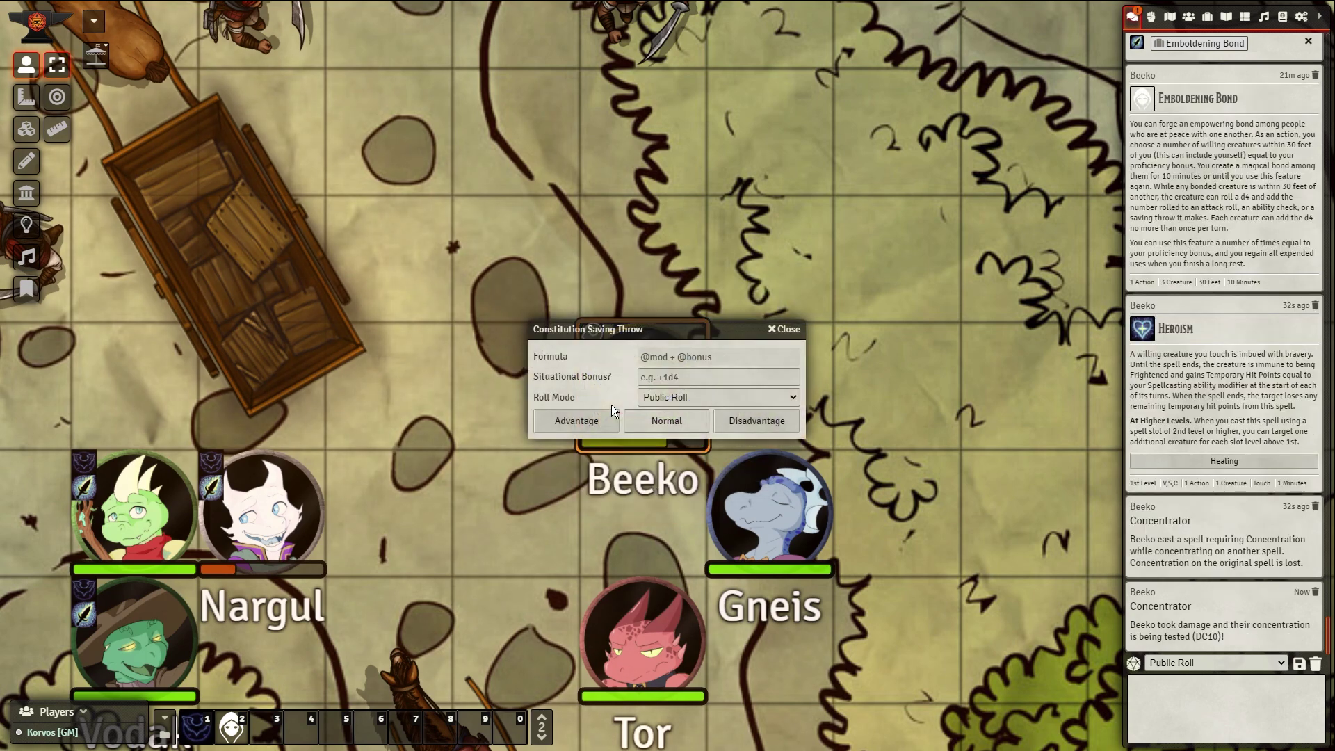
pyautogui.click(665, 419)
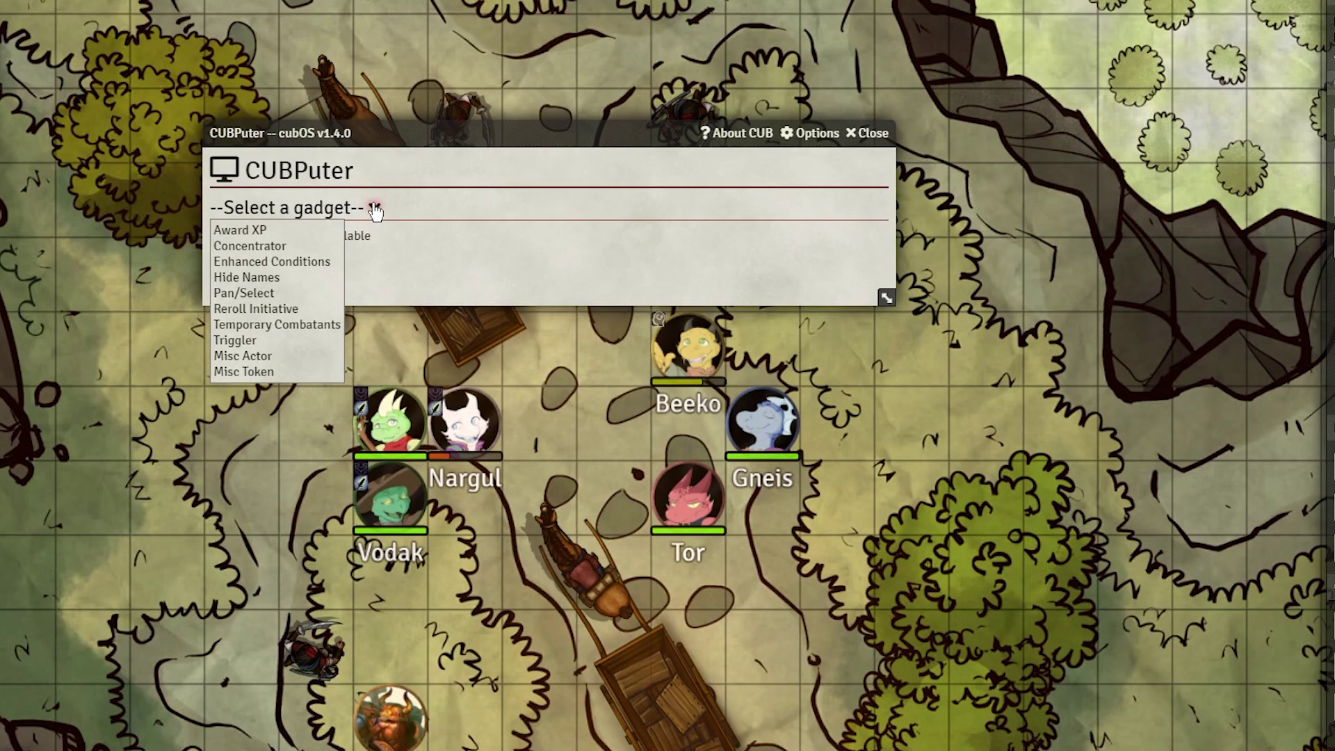
# Review the CUBPuter's Enhanced Conditions gadget settings and close the window
pyautogui.click(320, 262)
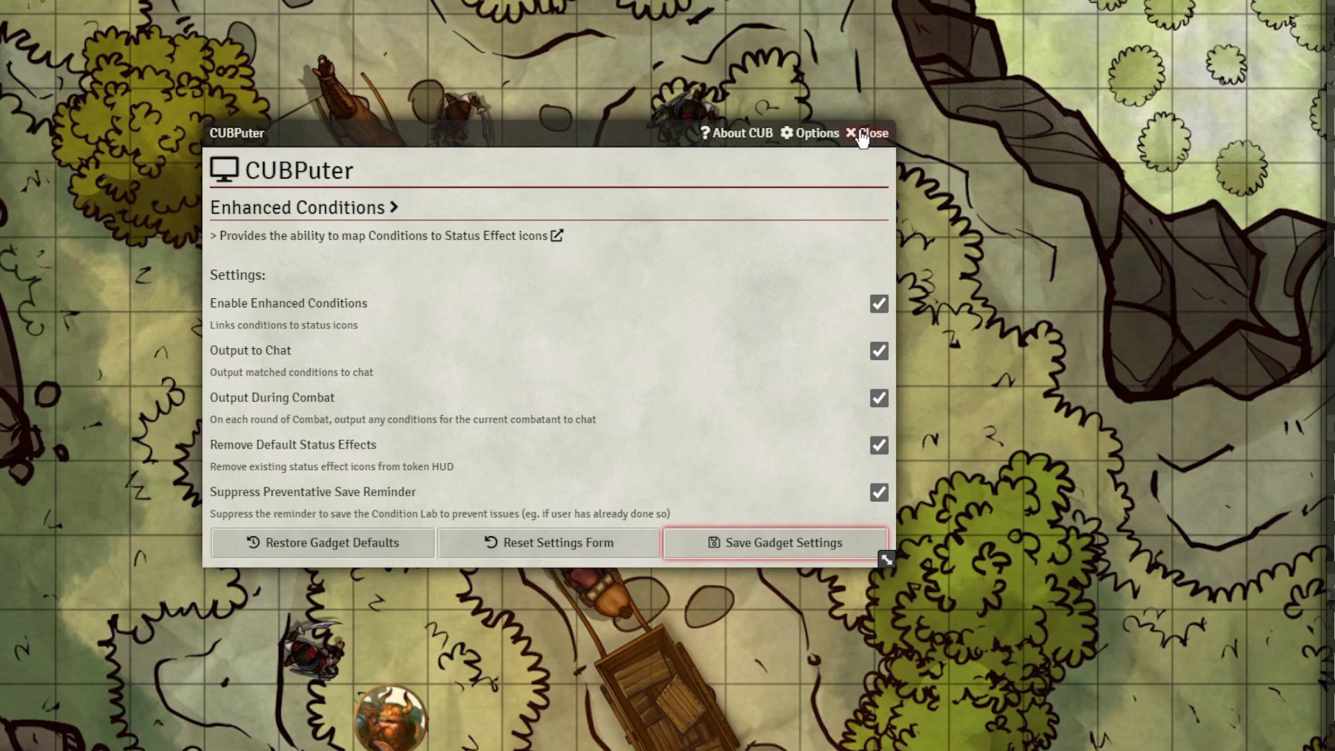
pyautogui.click(886, 134)
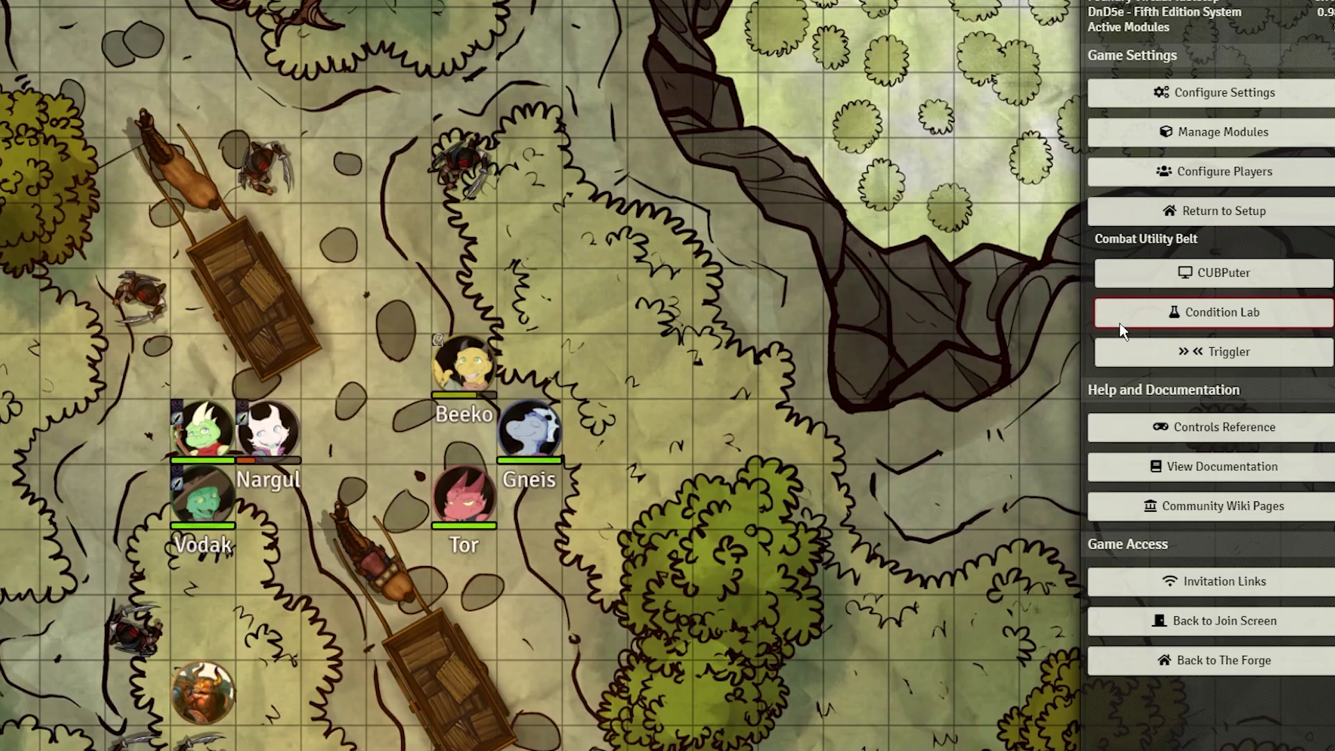
# Open the Condition Lab and look through the default condition mappings, their triggers and options down to the end of the list
pyautogui.click(1116, 320)
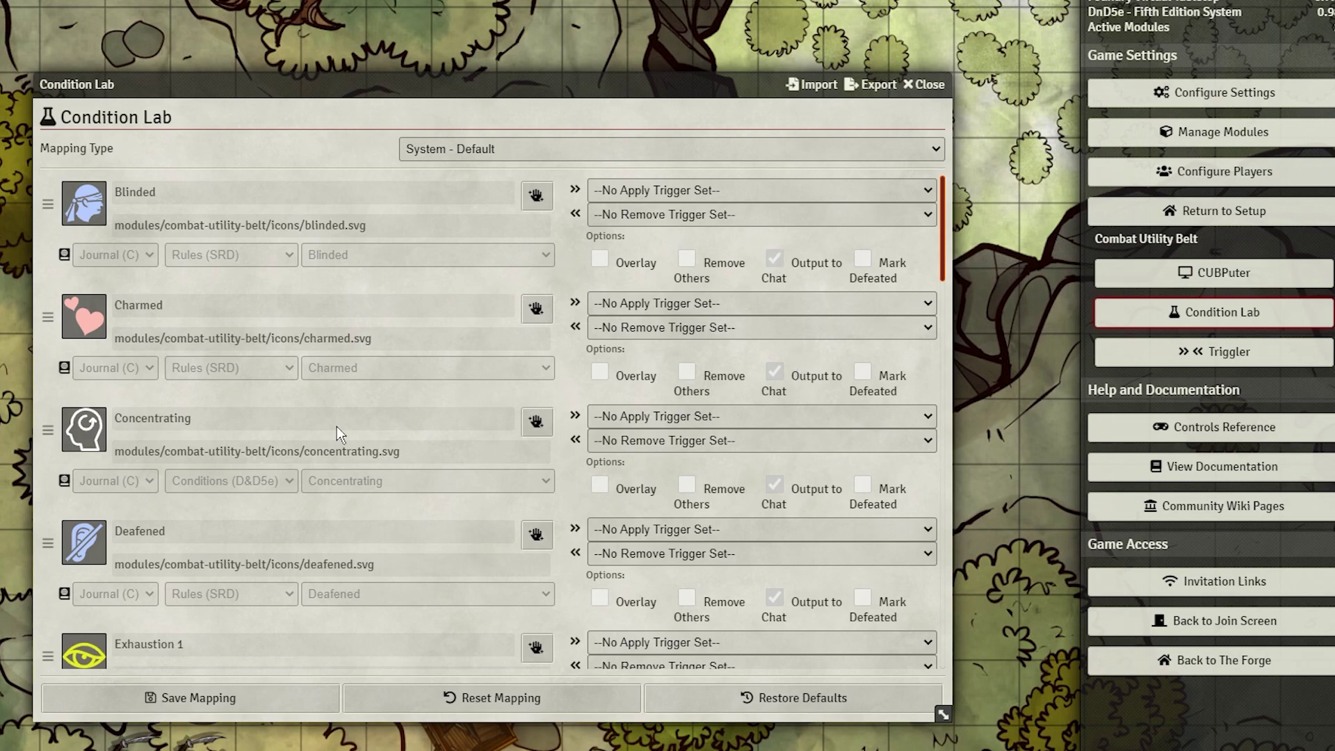
pyautogui.scroll(-2, 337, 427)
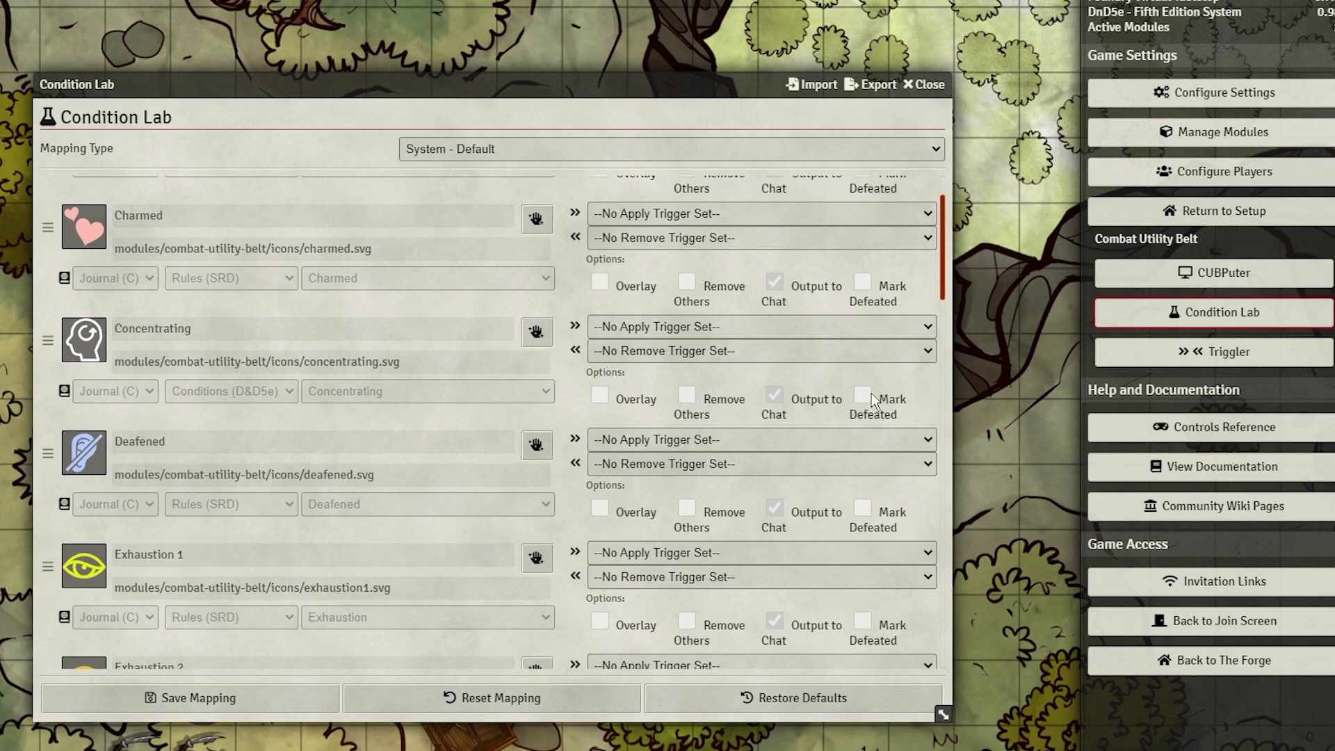
pyautogui.scroll(-15, 850, 458)
pyautogui.scroll(-8, 850, 458)
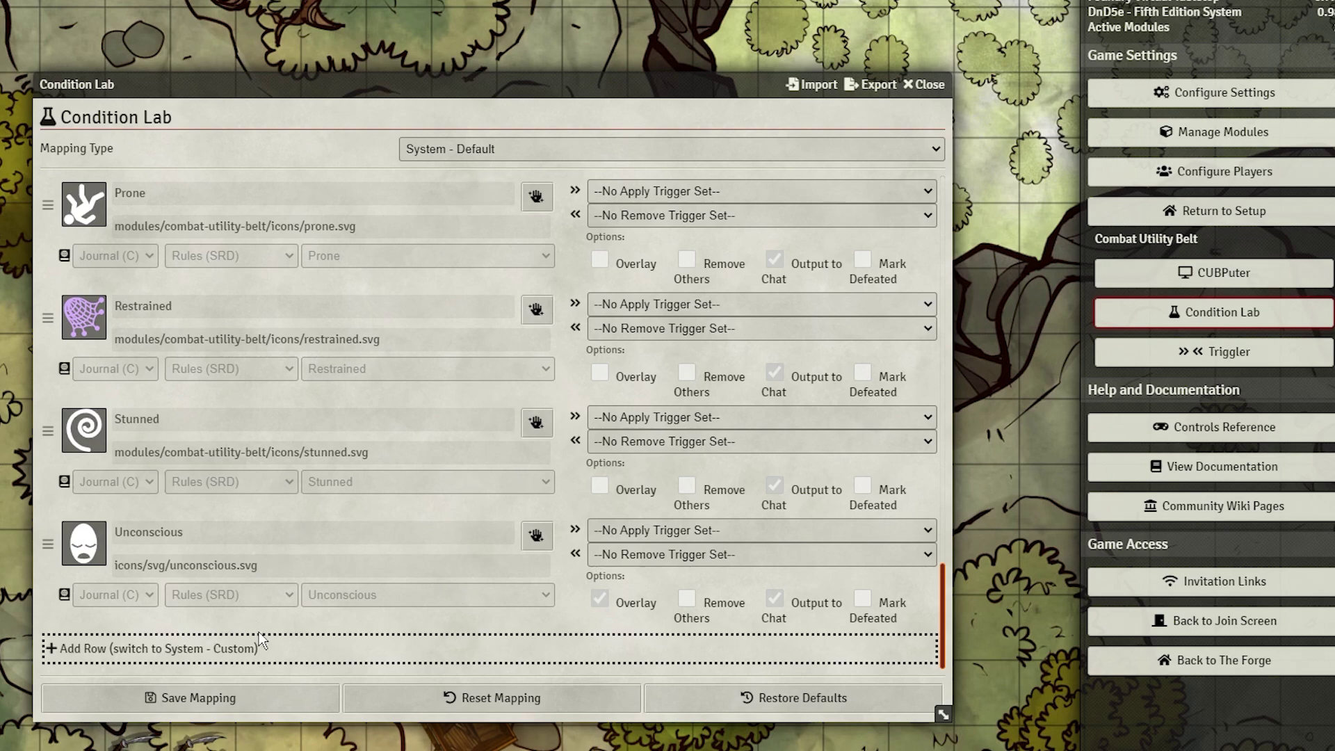
# Add a new custom condition row to the mapping and name it Bless
pyautogui.click(217, 654)
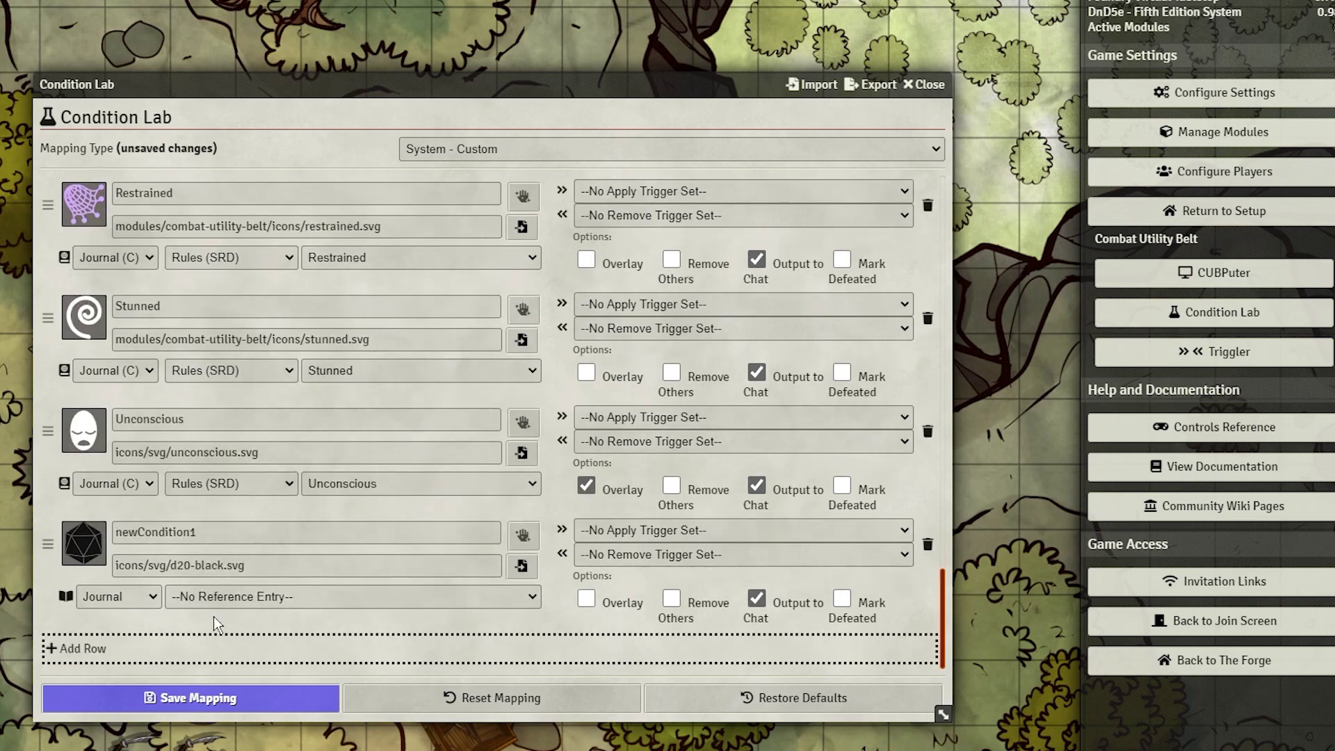
pyautogui.doubleClick(228, 533)
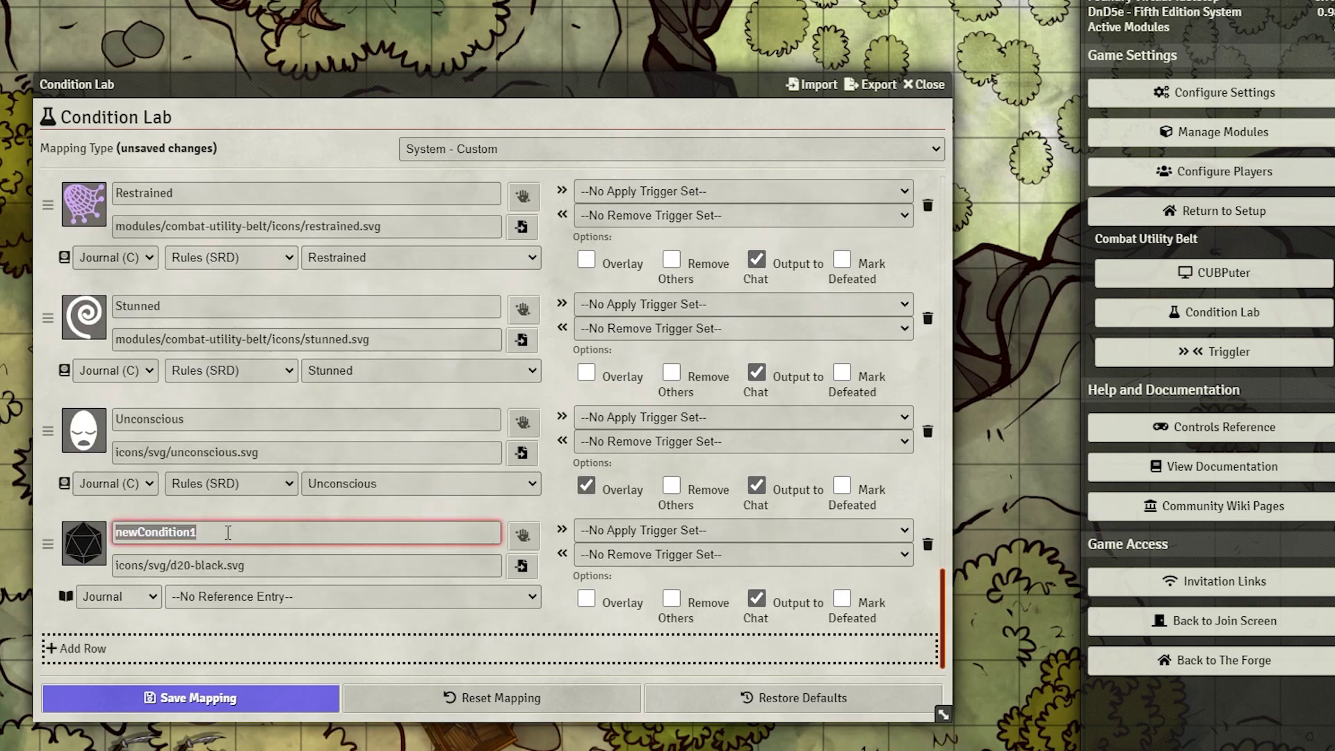
pyautogui.write('Bless')
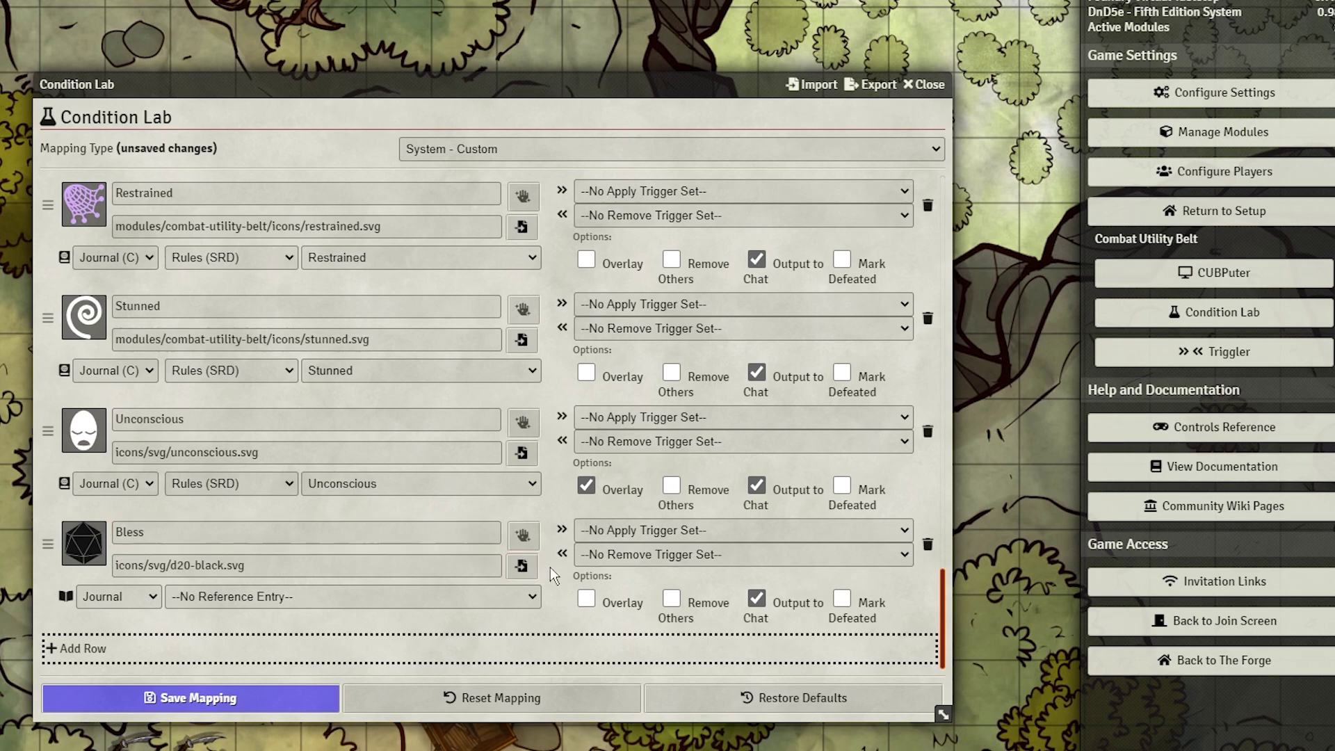
# Set the Bless condition's icon to haste-sky-3.jpg from the user data folder systems/dnd5e/icons/spells
pyautogui.click(522, 565)
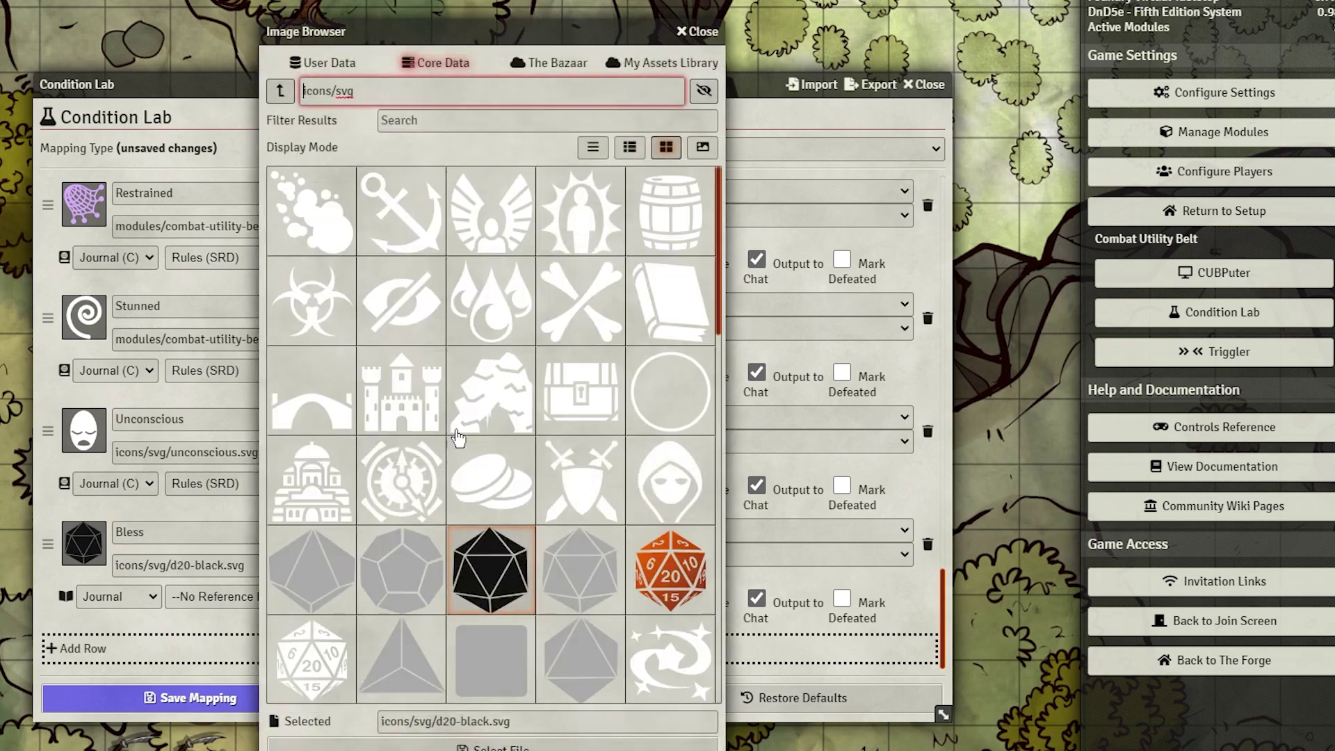
pyautogui.click(281, 91)
pyautogui.click(323, 63)
pyautogui.click(317, 208)
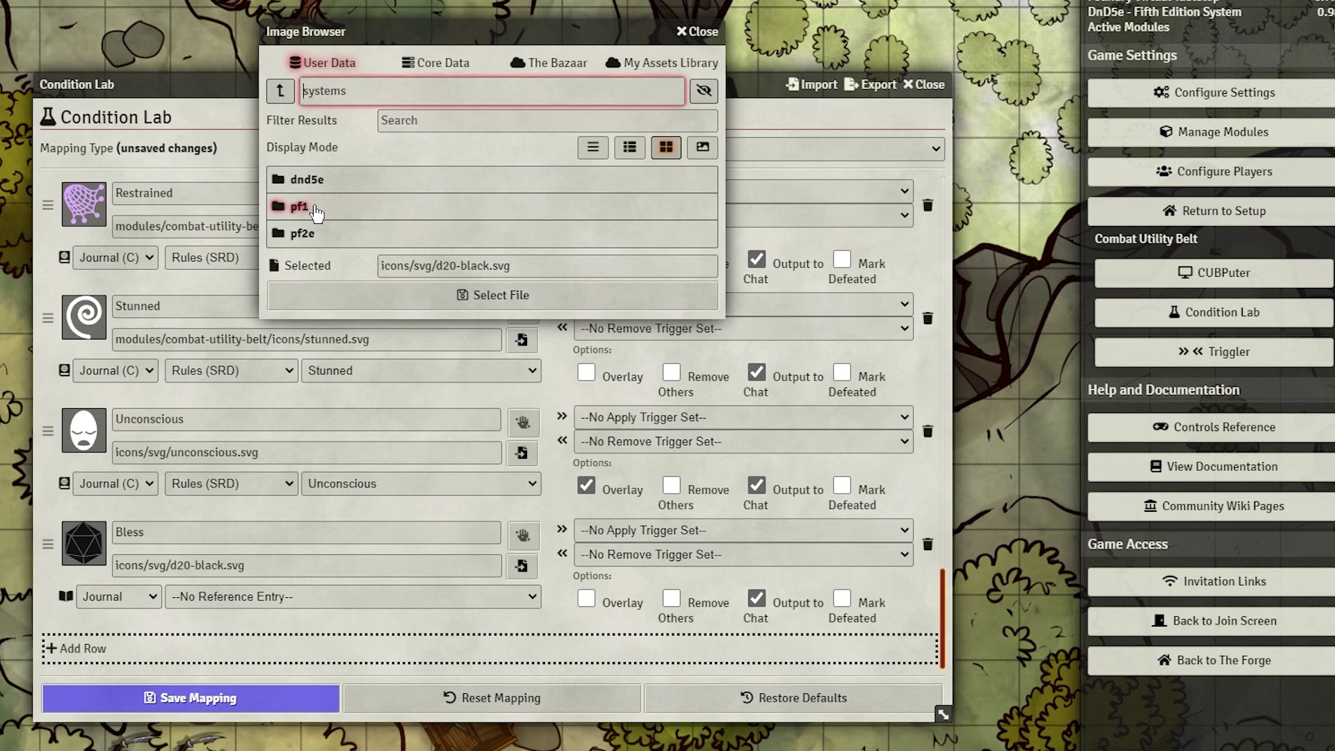
pyautogui.click(319, 181)
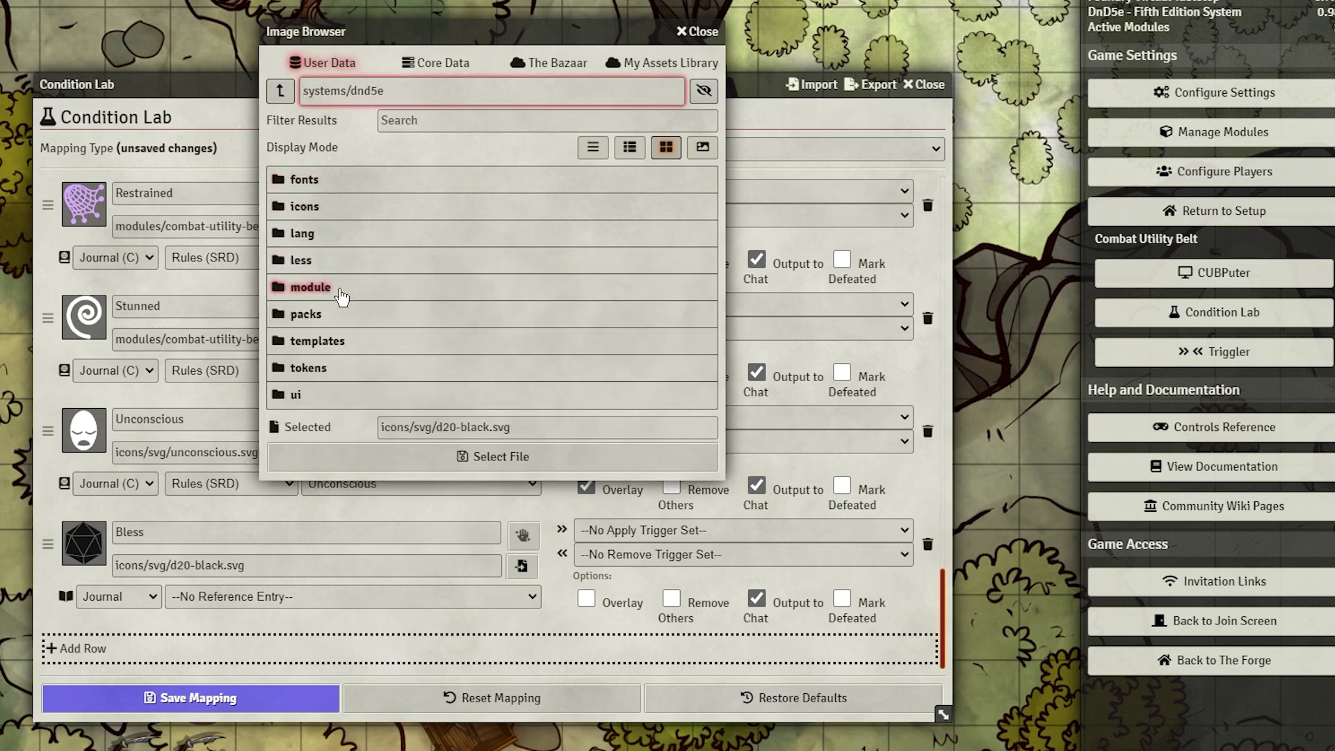
pyautogui.click(327, 208)
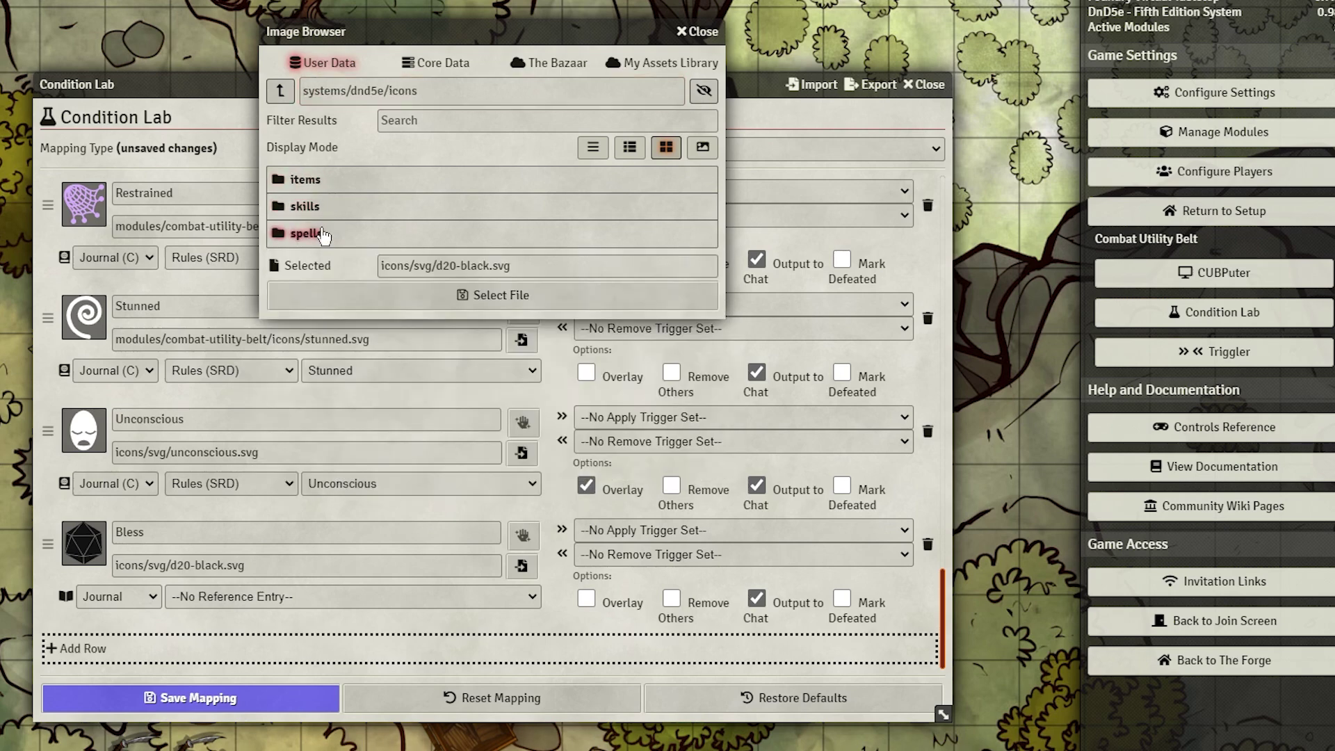
pyautogui.click(306, 233)
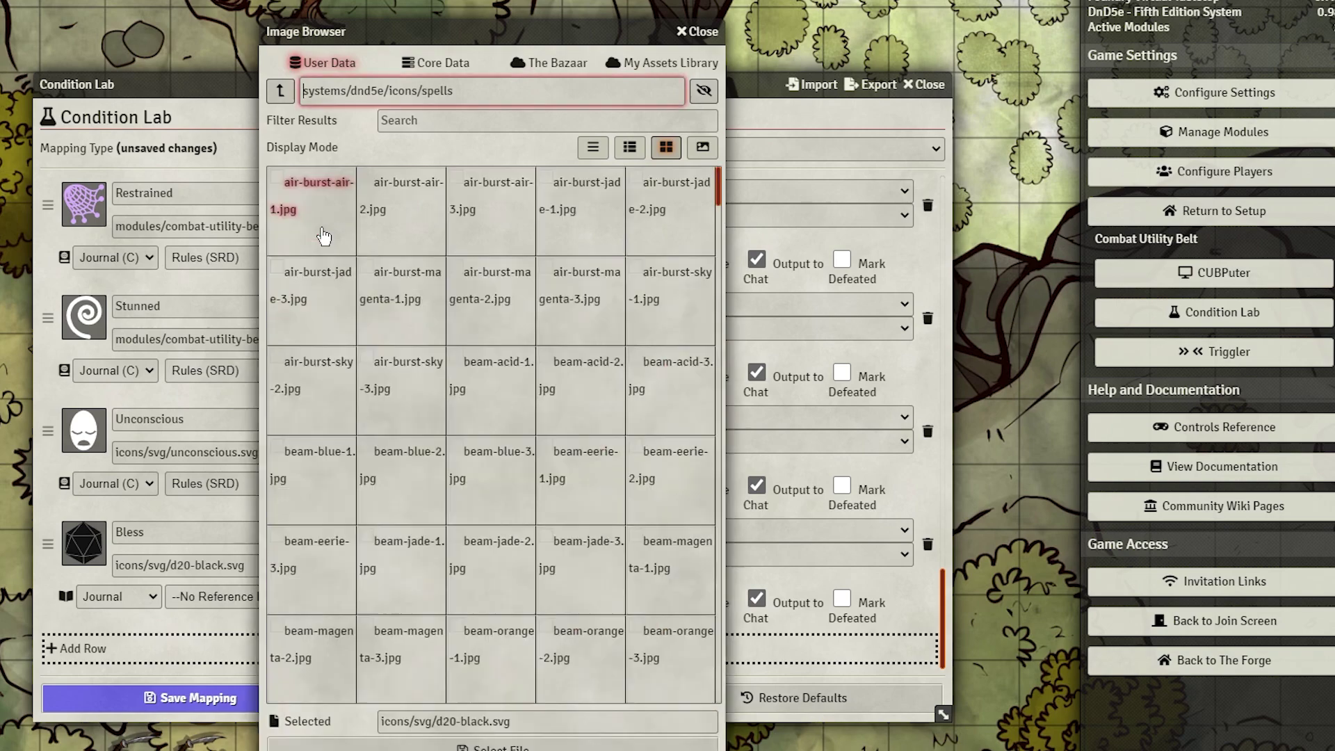
pyautogui.scroll(-10, 559, 389)
pyautogui.scroll(-20, 559, 401)
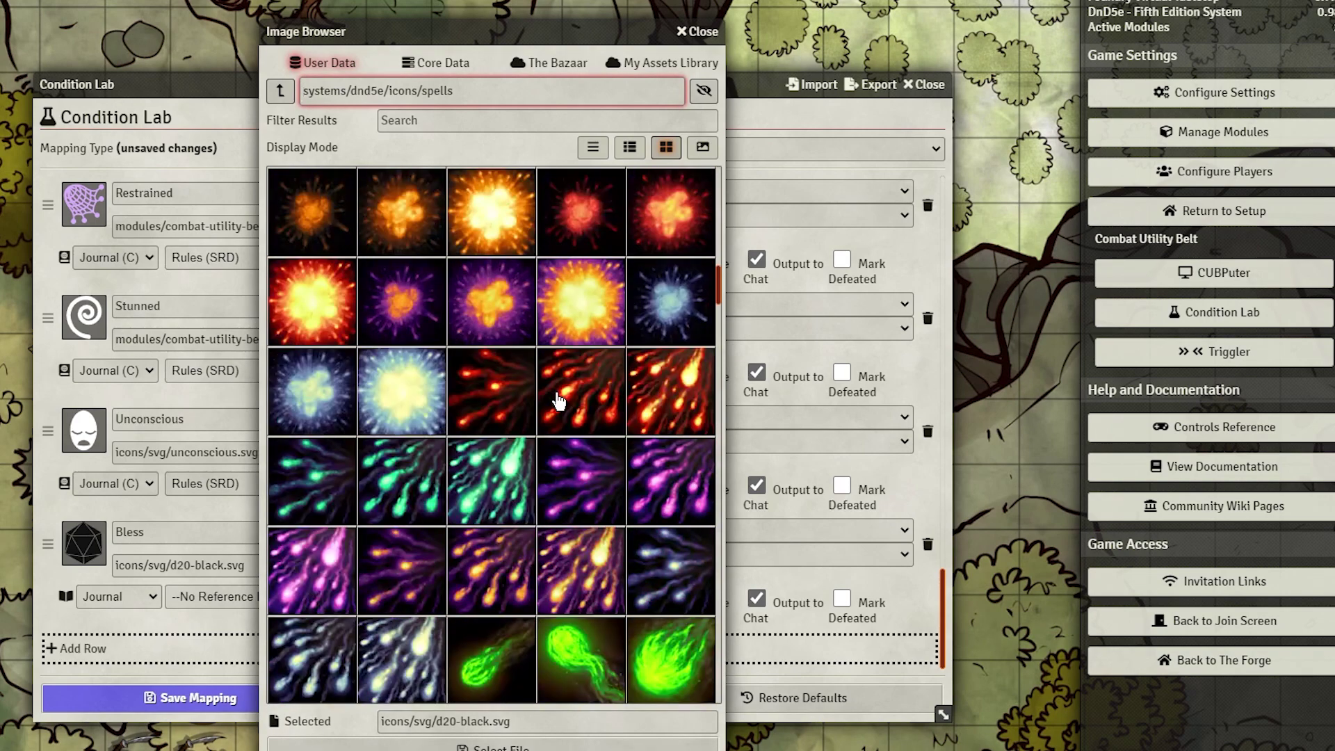
pyautogui.scroll(1, 559, 401)
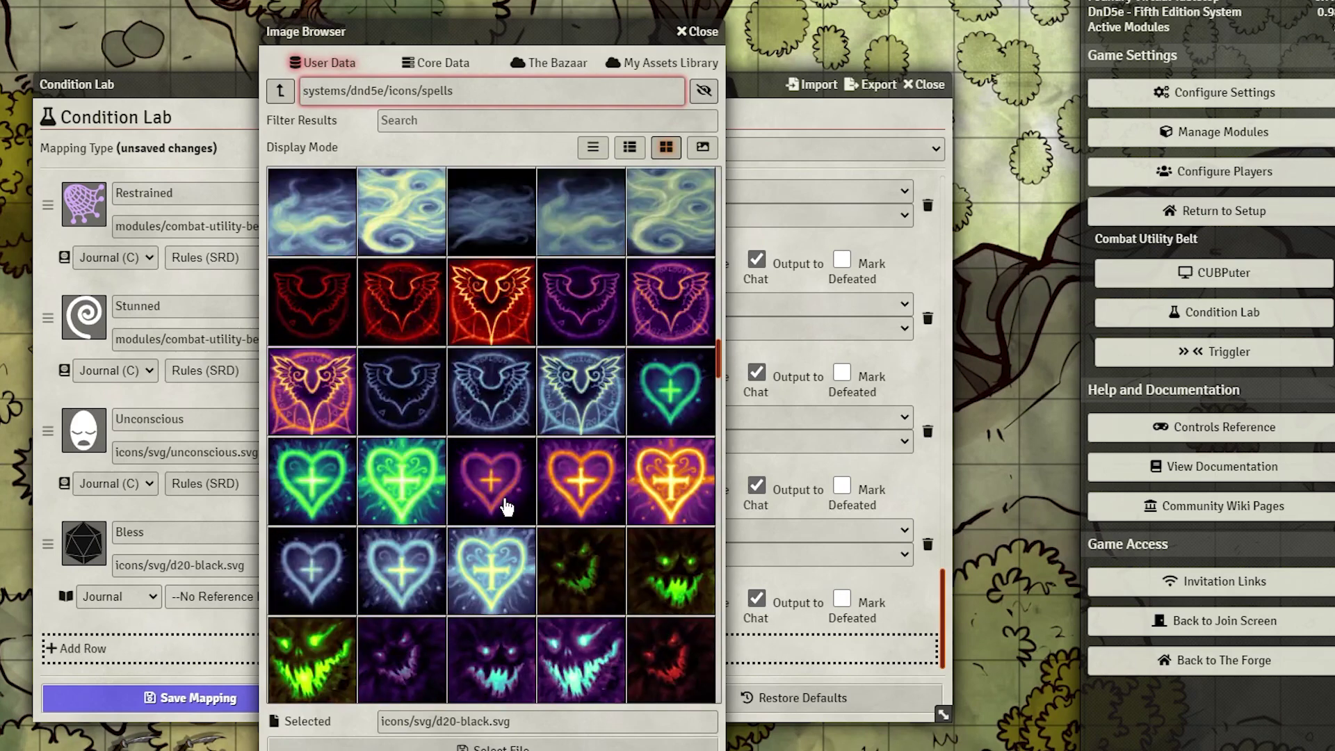
pyautogui.click(573, 408)
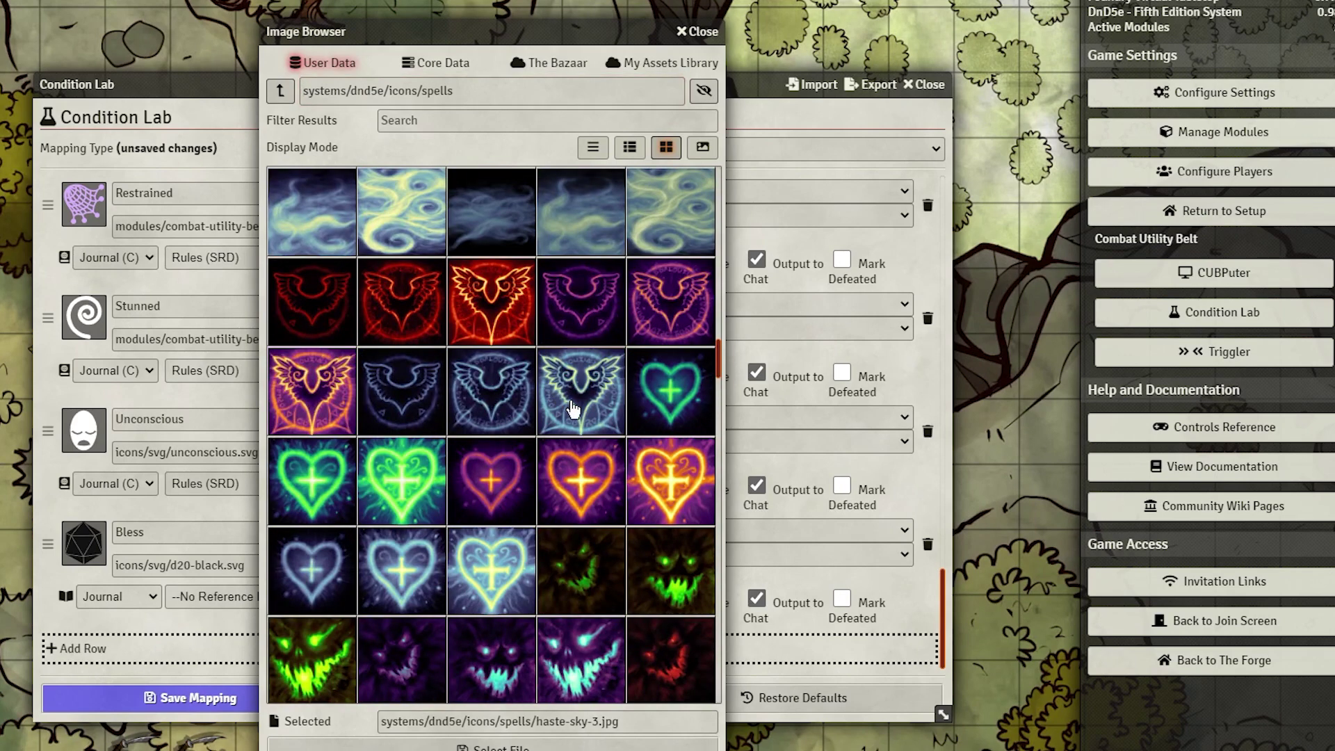
pyautogui.click(560, 746)
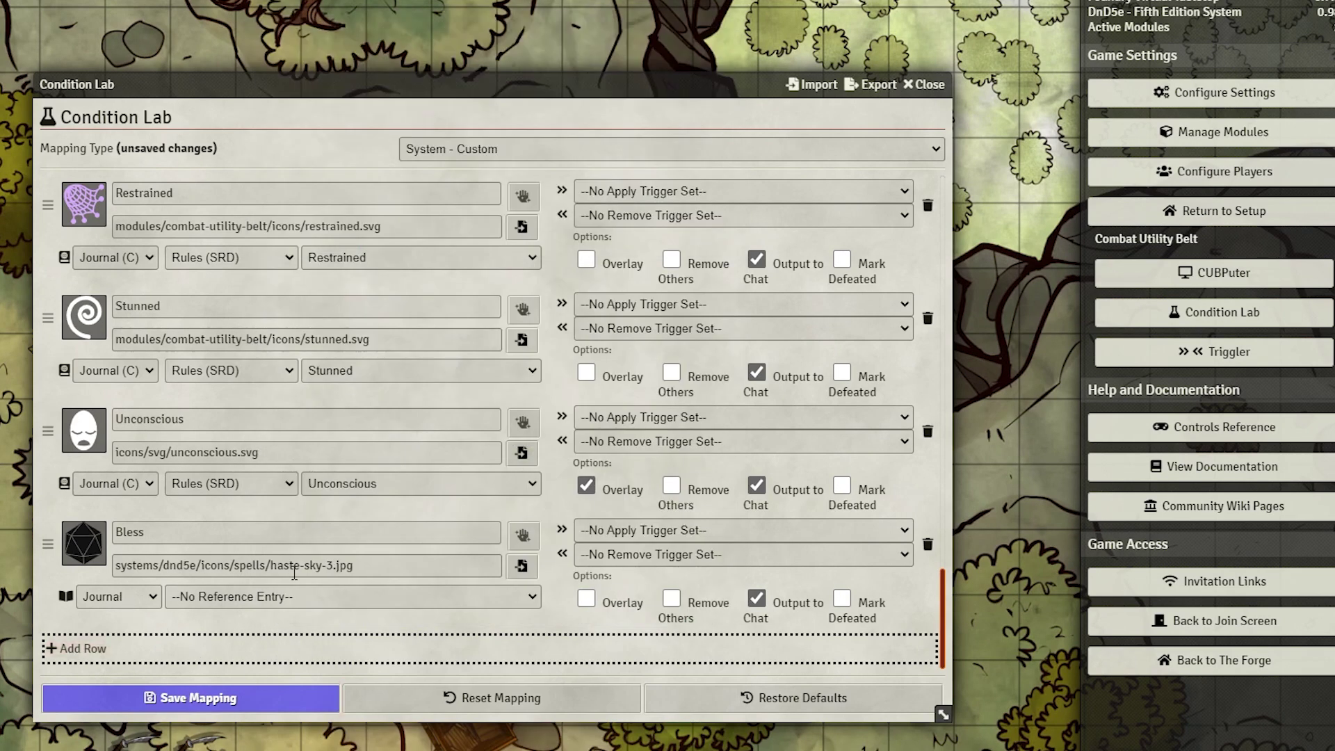
# Link the Bless condition to the Bless entry in the Spells (SRD) item compendium, save the mapping and close the Condition Lab
pyautogui.click(132, 601)
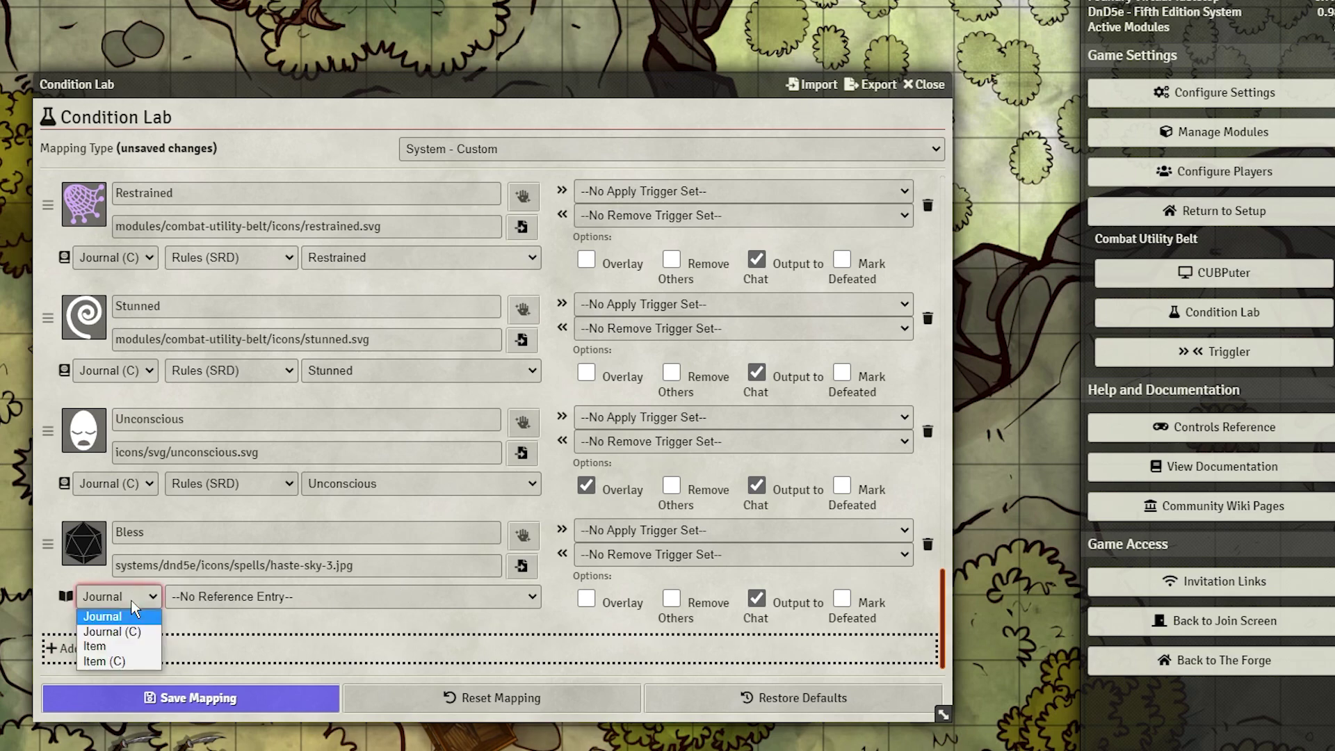
pyautogui.click(129, 666)
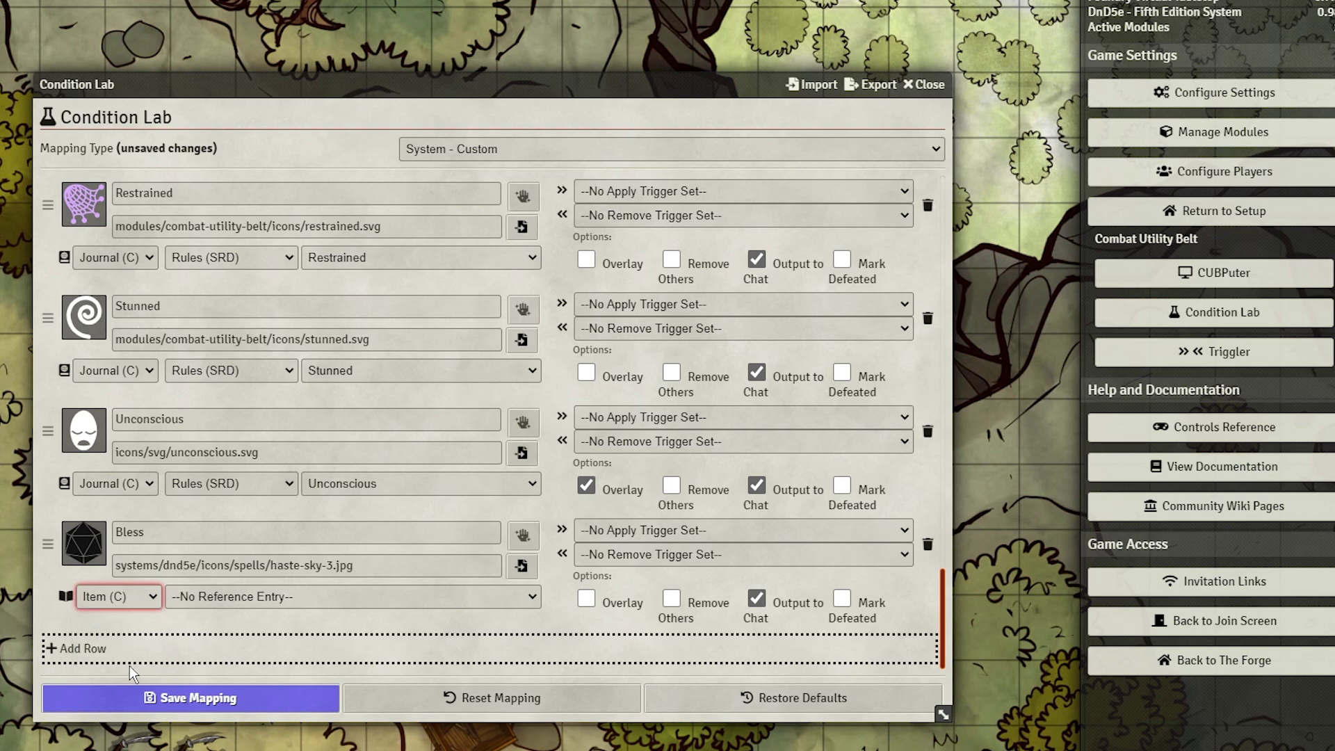
pyautogui.click(286, 596)
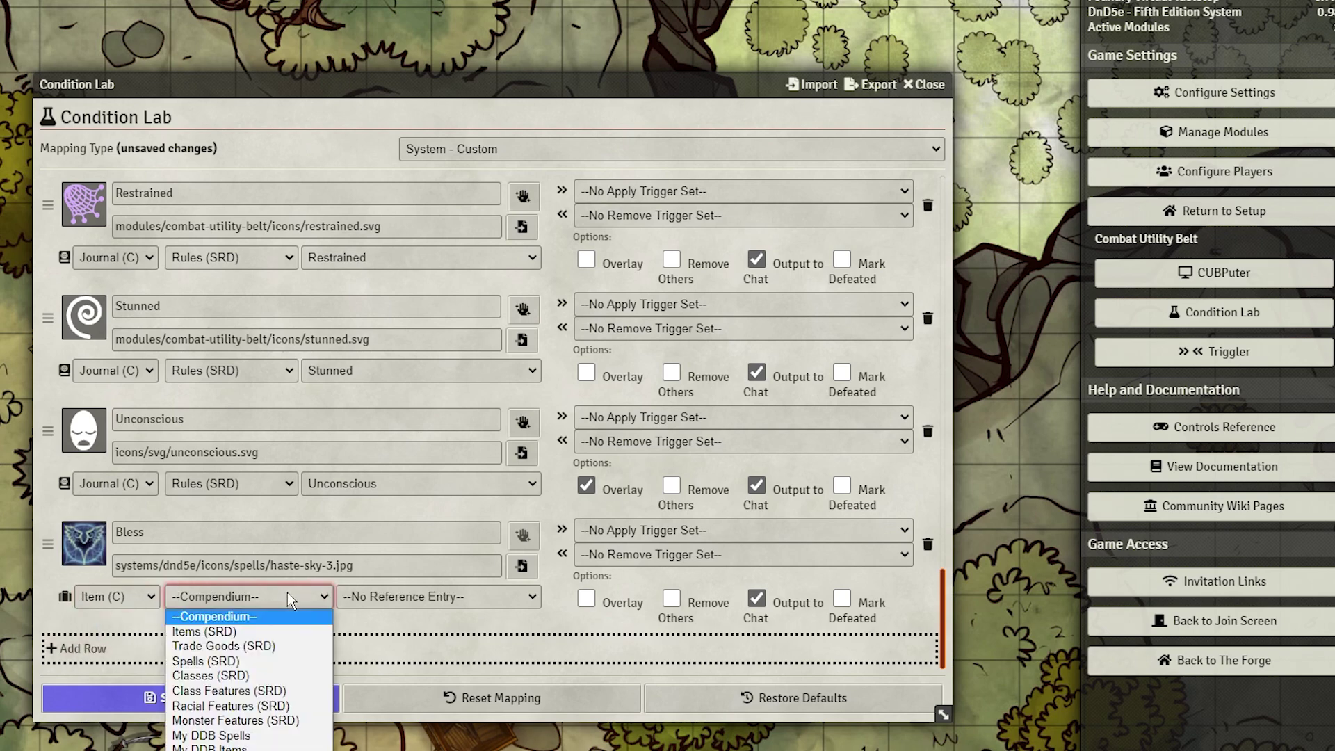
pyautogui.click(284, 659)
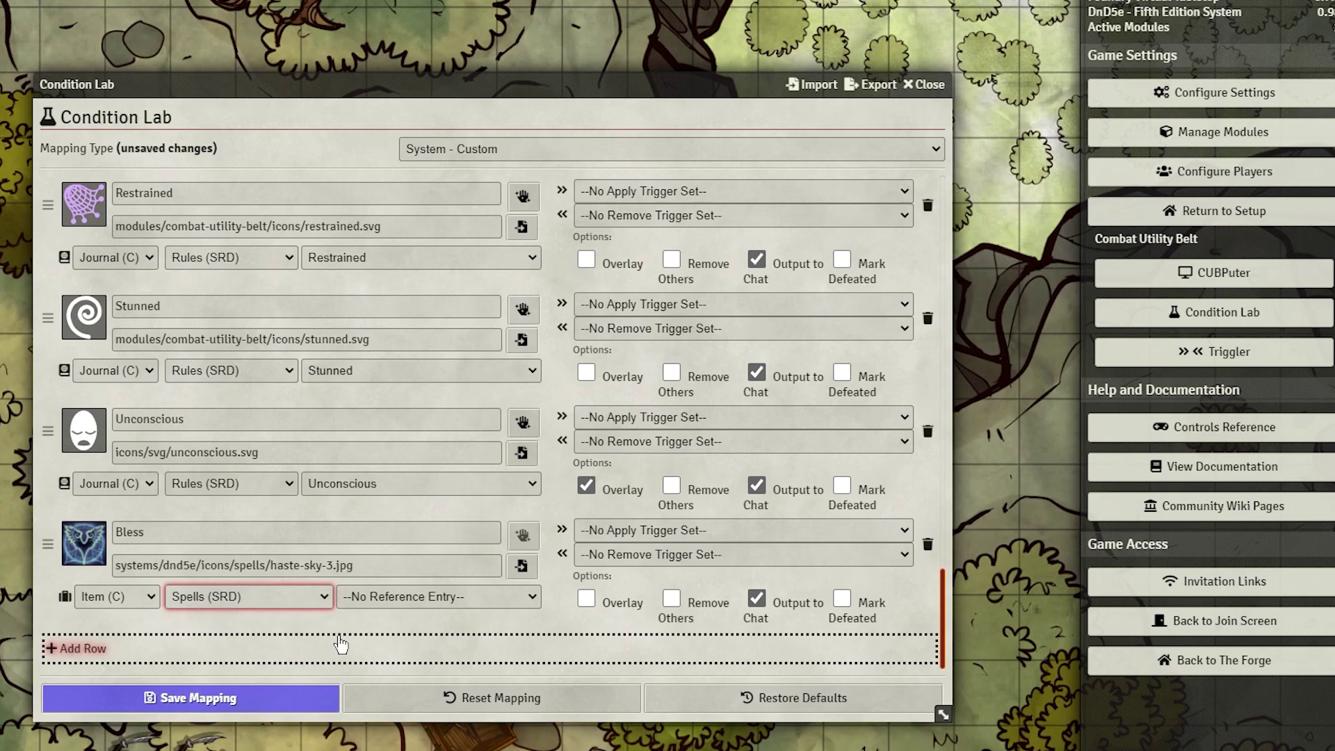
pyautogui.click(416, 597)
pyautogui.scroll(-1, 438, 528)
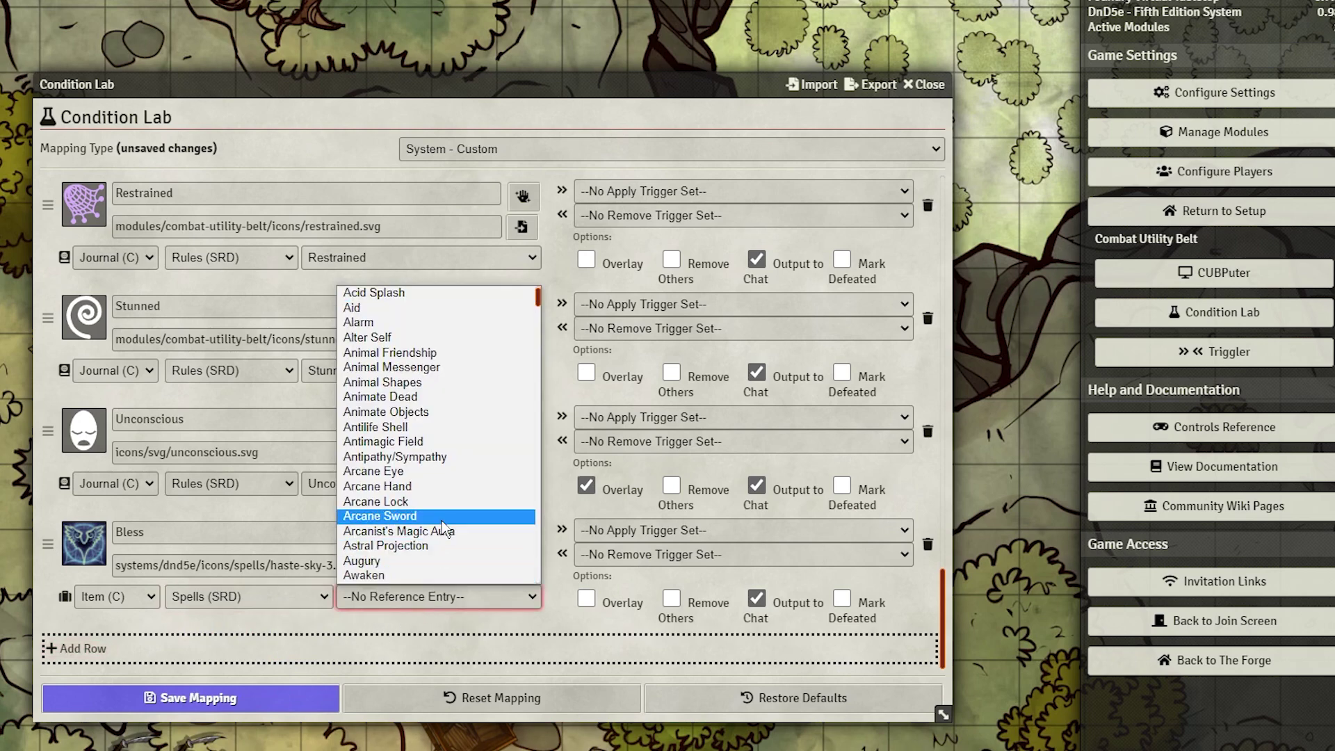
pyautogui.scroll(-5, 441, 520)
pyautogui.scroll(3, 441, 520)
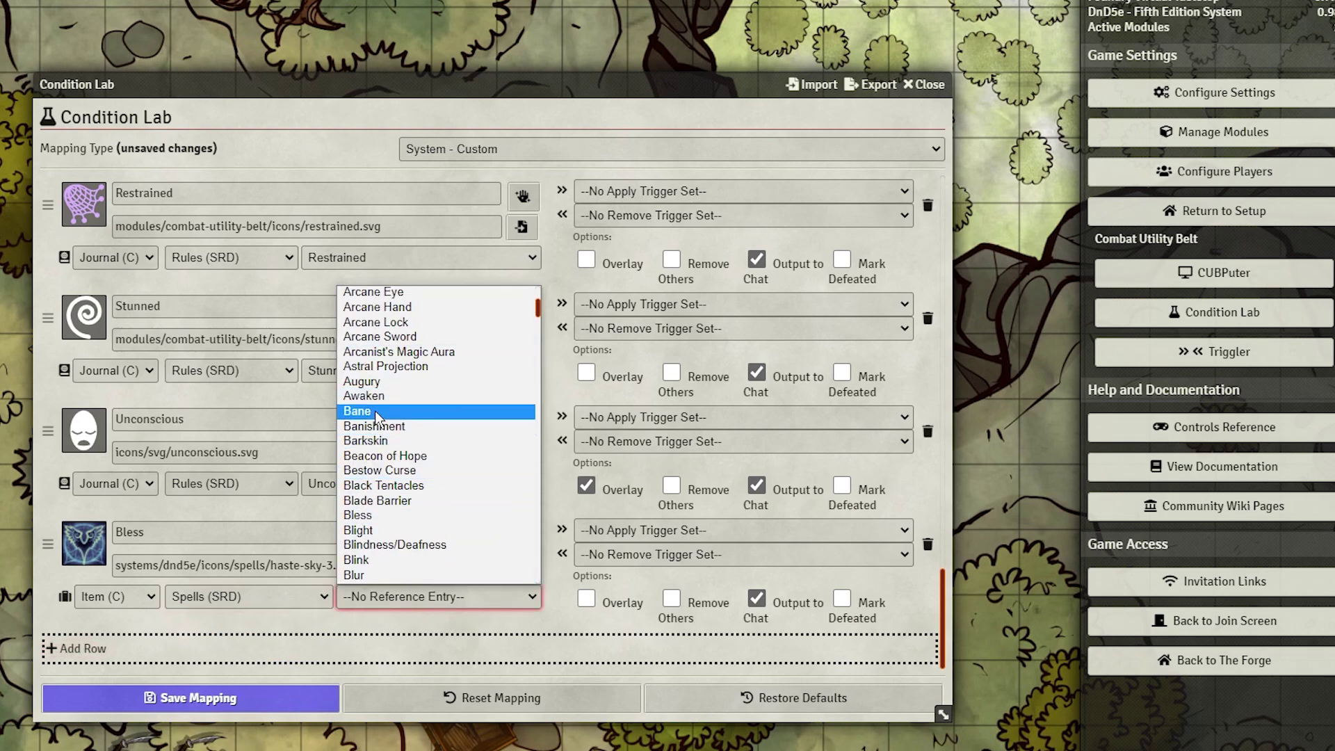
pyautogui.click(387, 516)
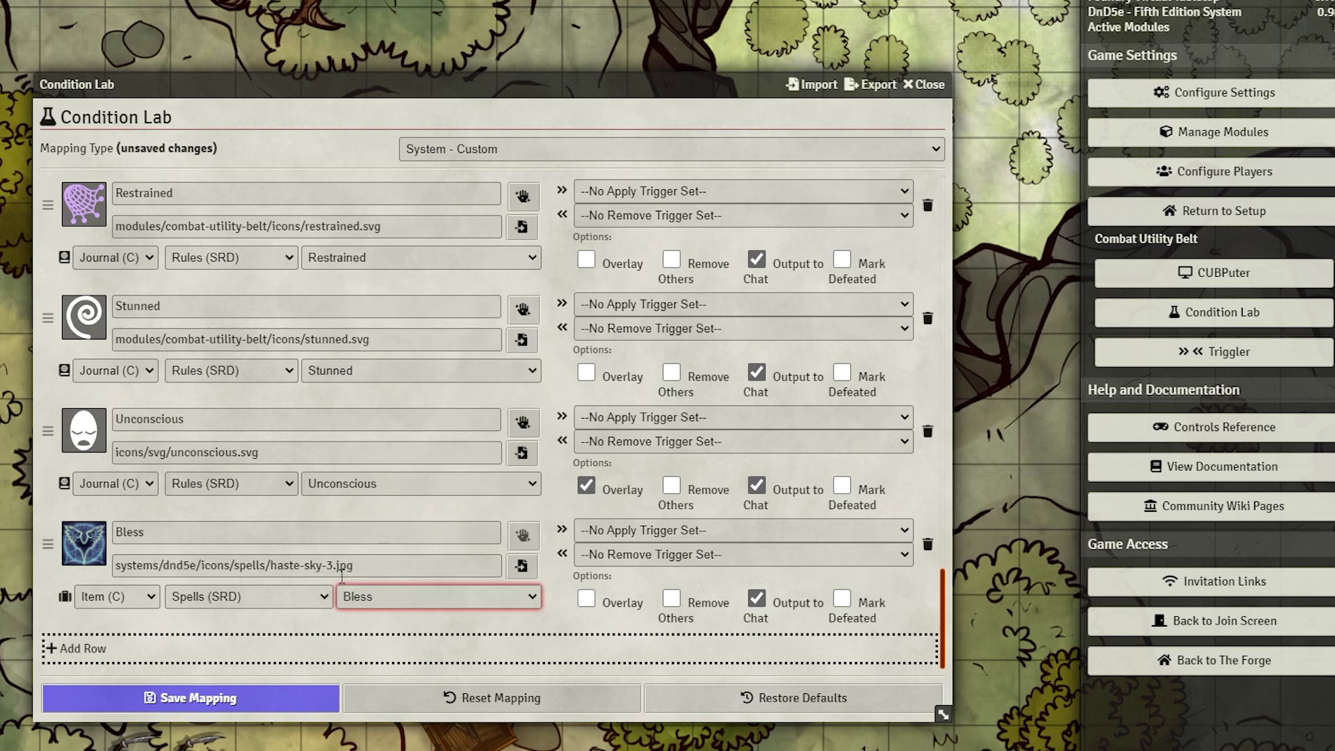
pyautogui.click(273, 694)
pyautogui.click(925, 85)
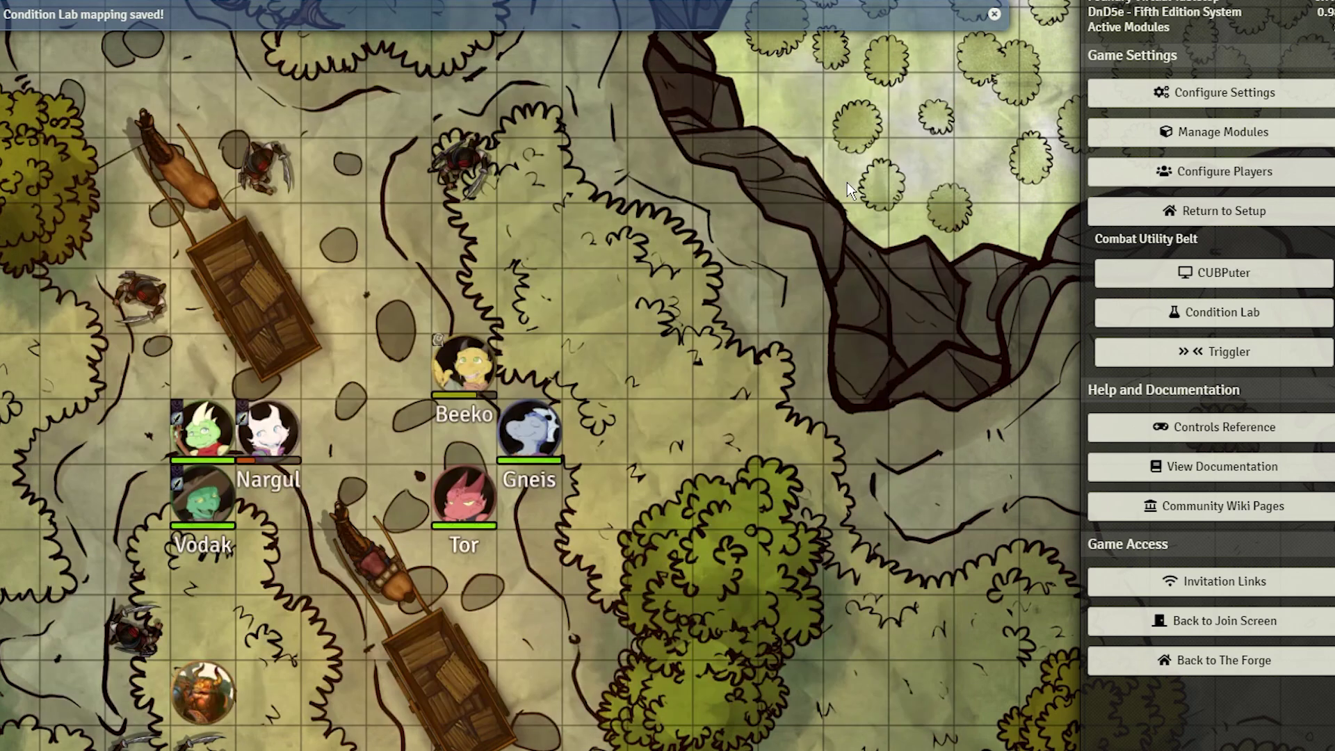
# Apply the Bless condition to Beeko's token and view the linked spell description from its chat message
pyautogui.rightClick(479, 381)
pyautogui.click(518, 363)
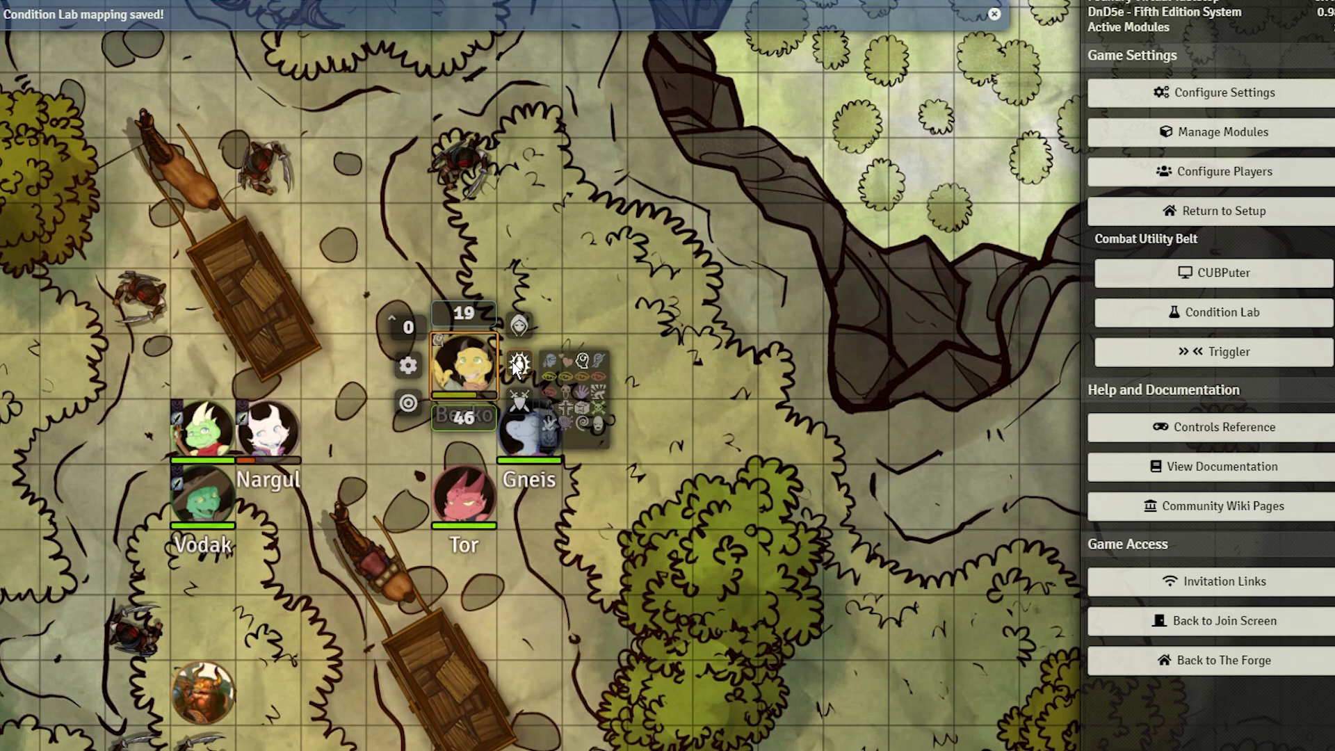
pyautogui.click(548, 424)
pyautogui.scroll(2, 537, 316)
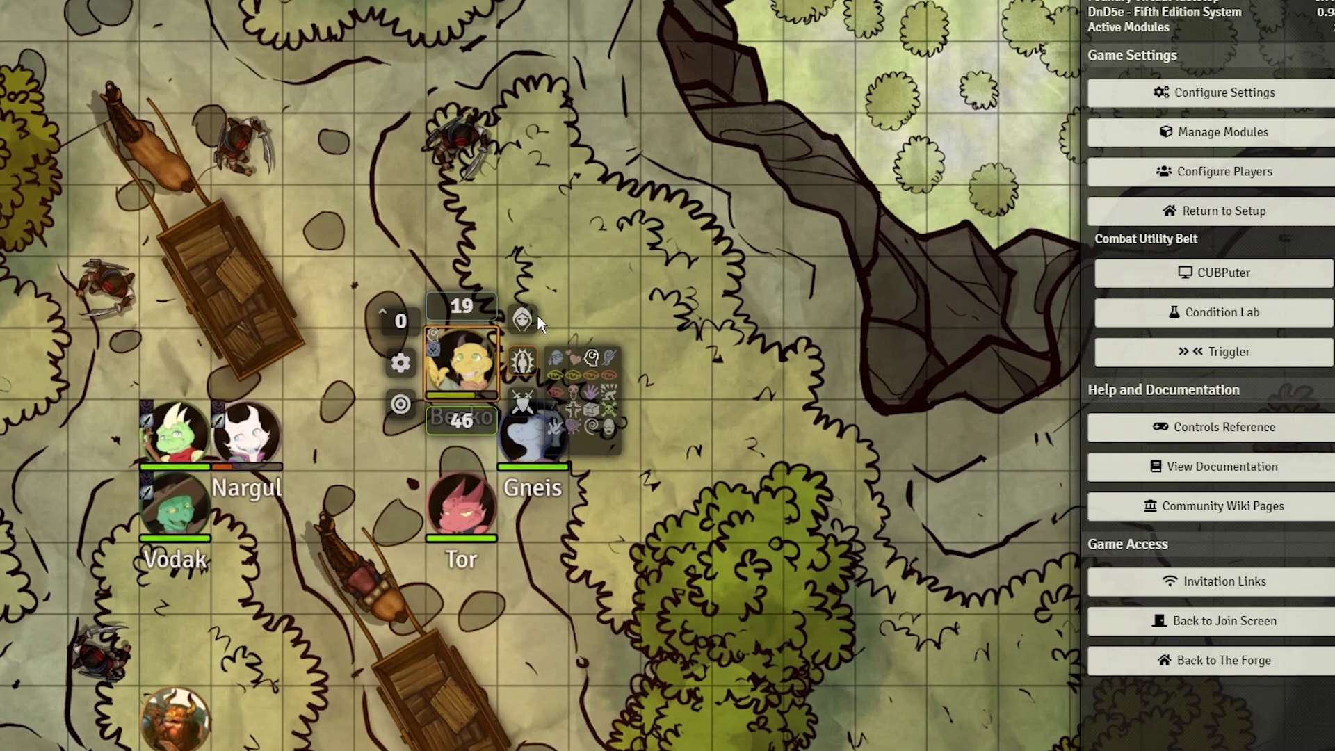
pyautogui.scroll(2, 532, 322)
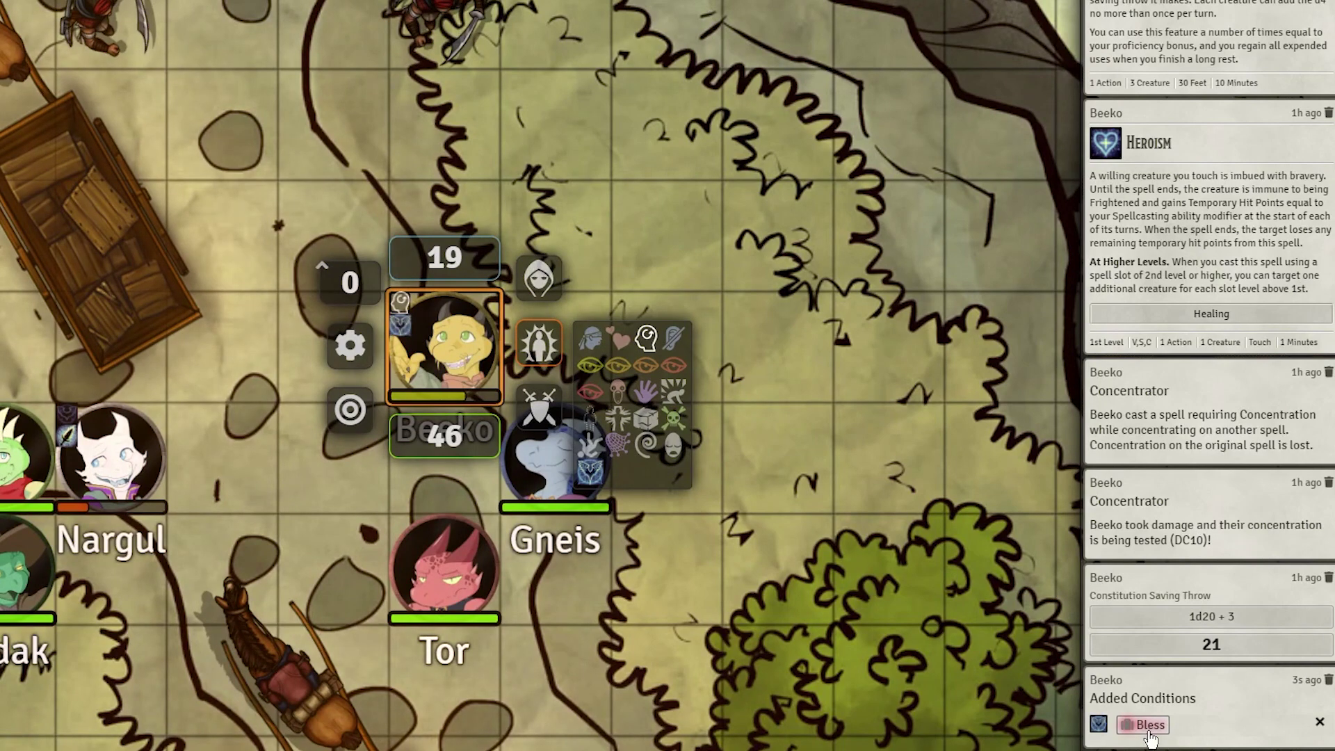
pyautogui.click(1146, 725)
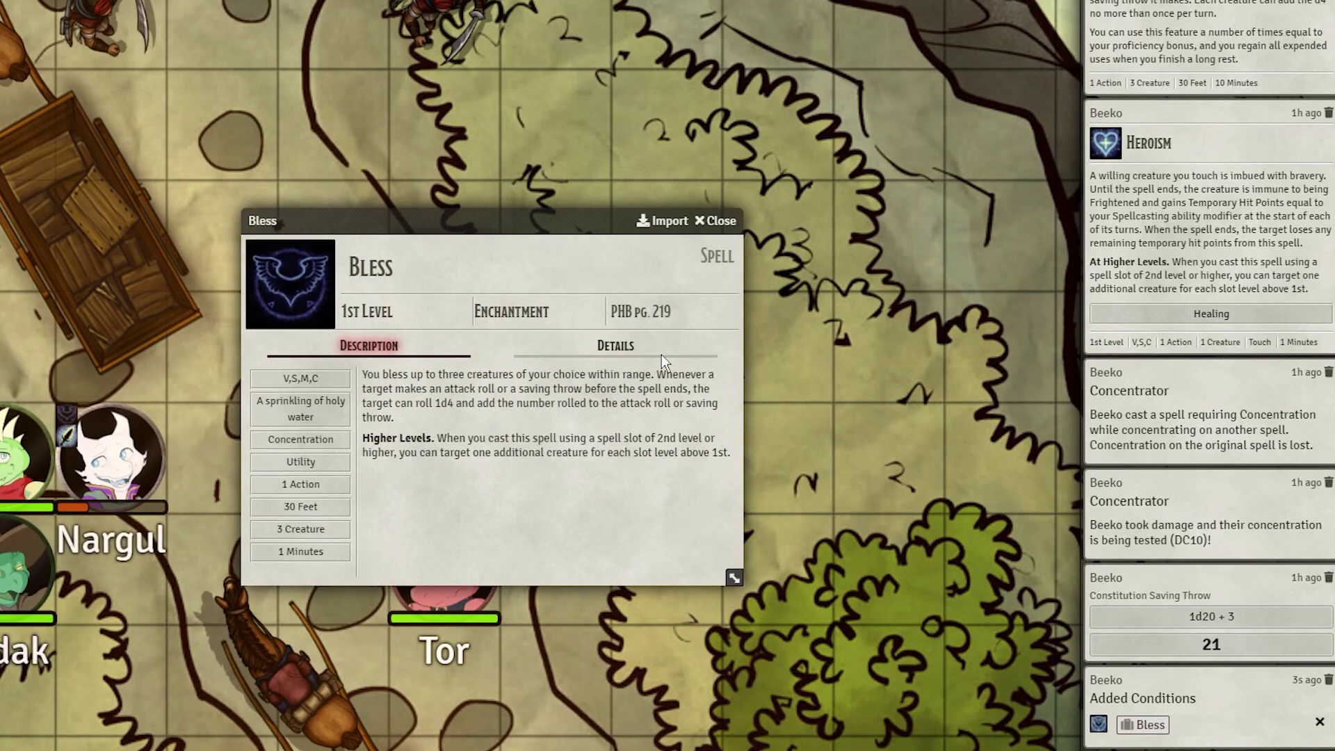
pyautogui.click(720, 221)
# Create a hotbar macro from Beeko's Bless spell, add the line game.cub.addCondition("Bless", [...game.user.targets]); and save it
pyautogui.doubleClick(445, 344)
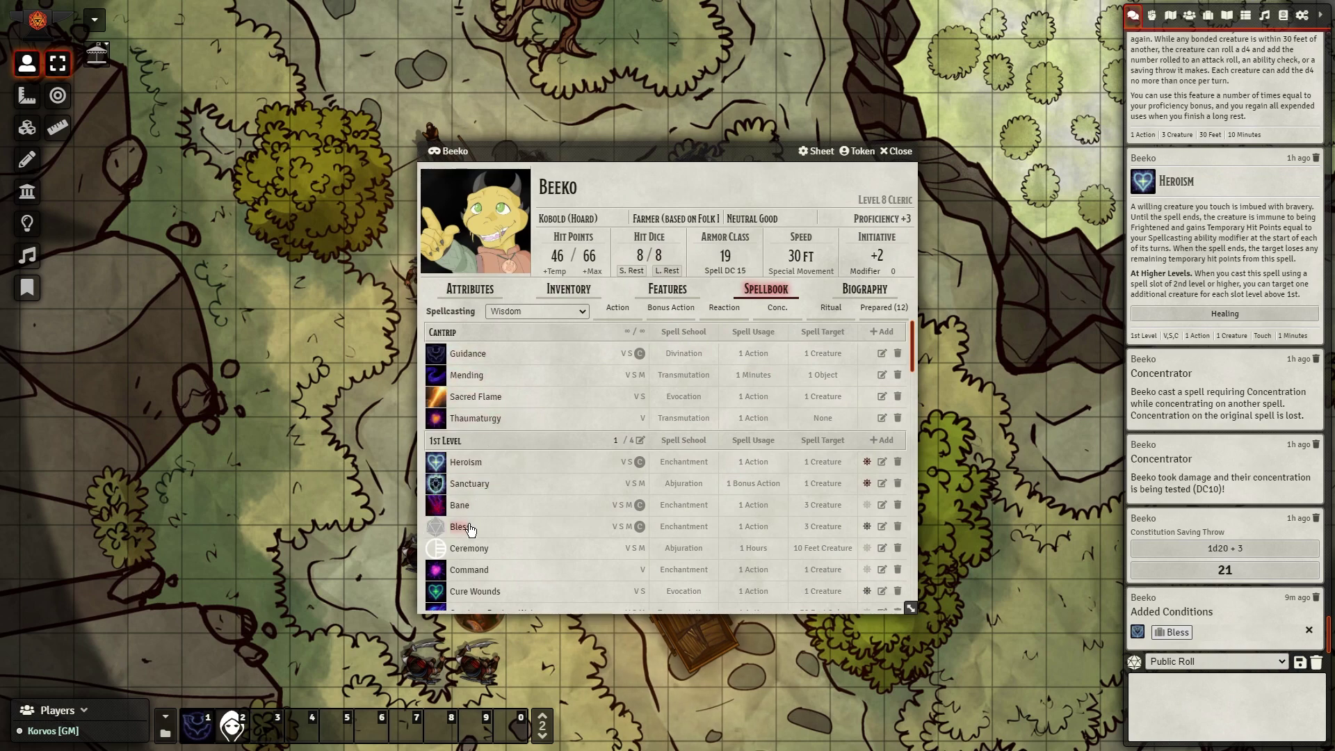
pyautogui.moveTo(469, 527); pyautogui.dragTo(372, 729)
pyautogui.rightClick(372, 729)
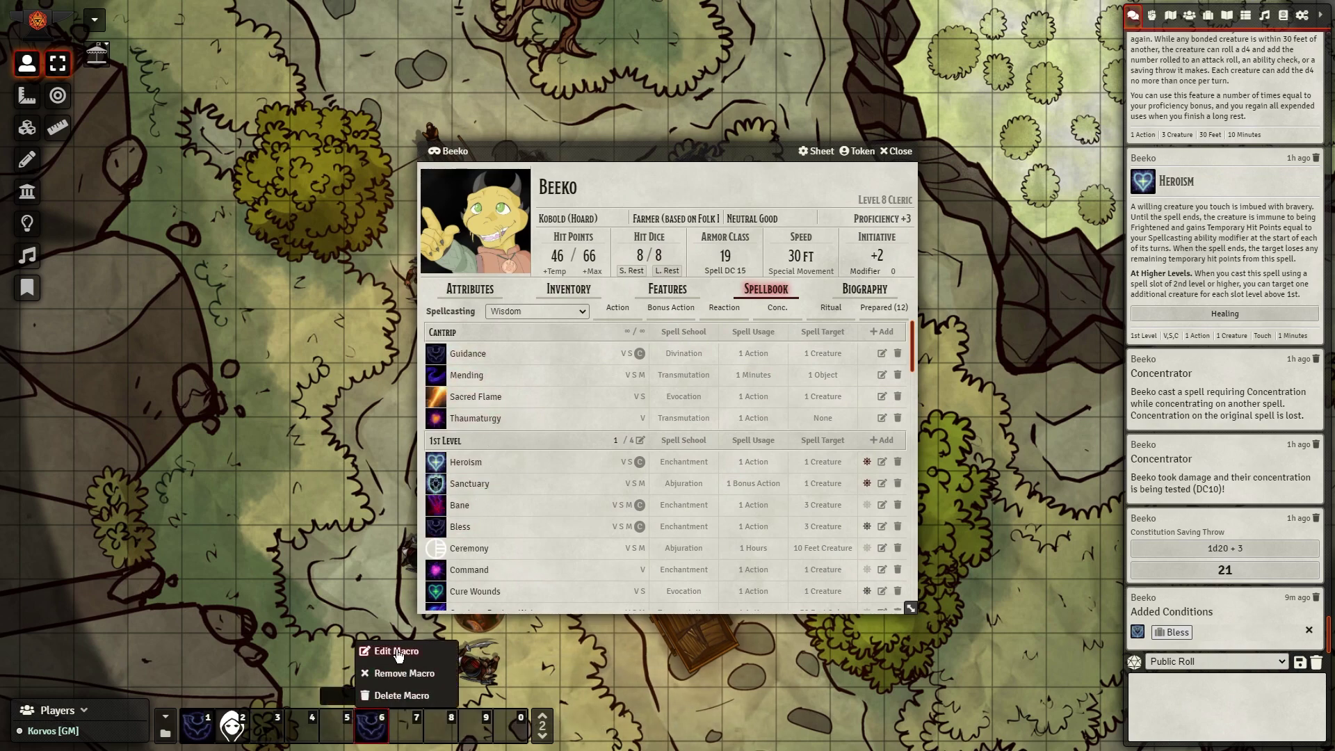
pyautogui.click(396, 649)
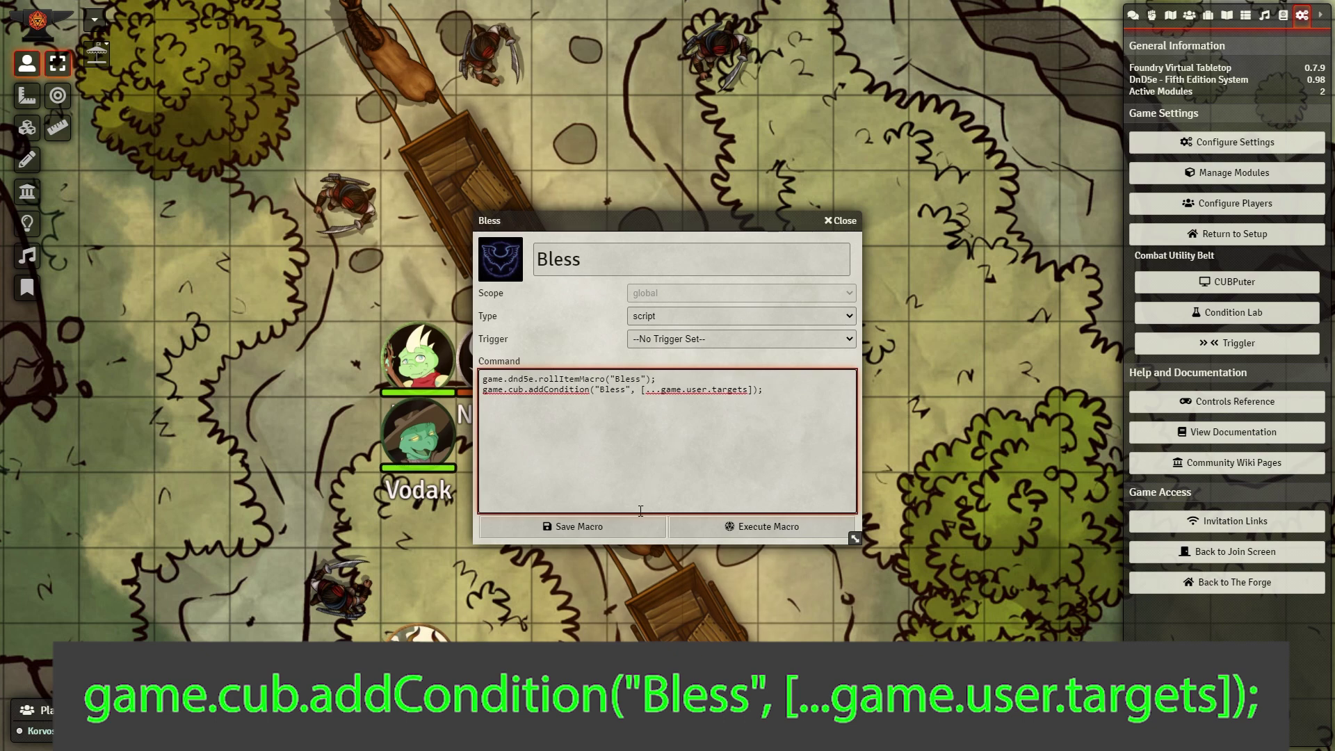
pyautogui.click(626, 533)
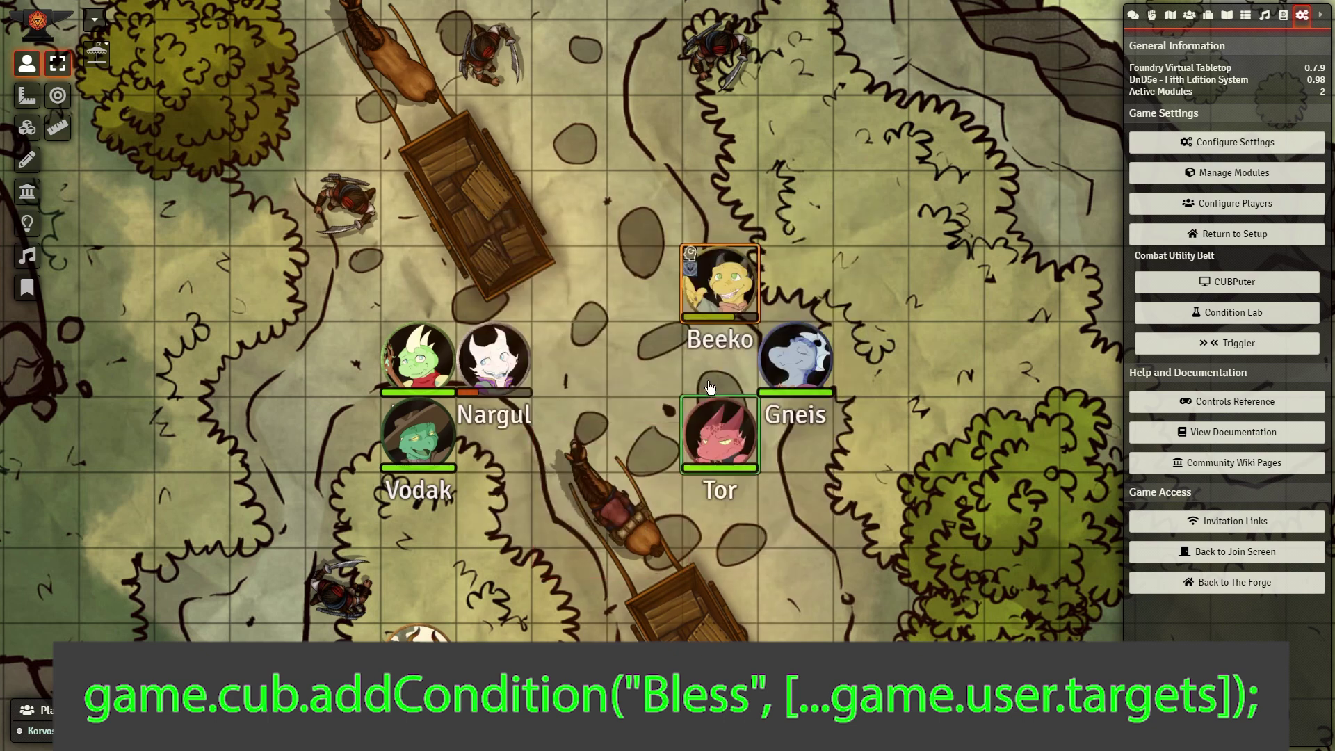
# Target Nargul, Vodak and the token beside Nargul, cast Bless as Beeko through the macro with a 1st-level slot, and check the chat log
pyautogui.rightClick(393, 372)
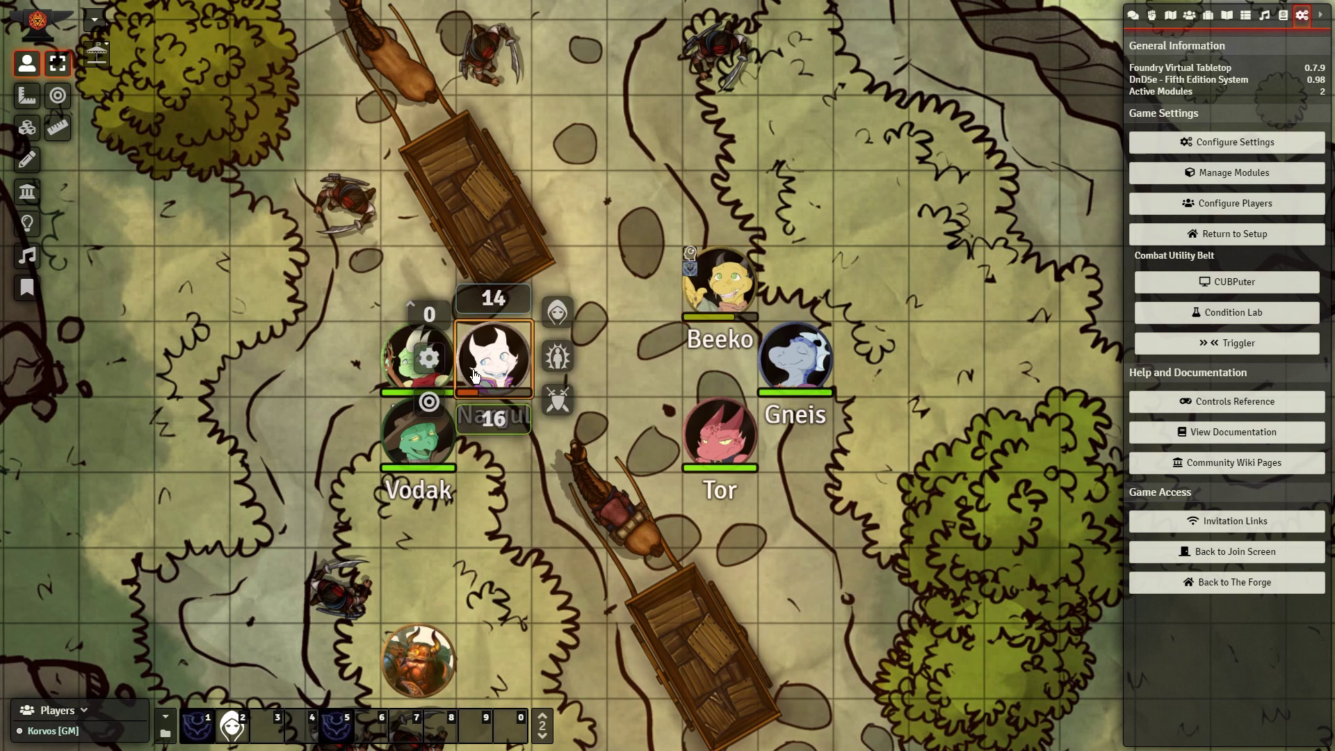
pyautogui.press('t')
pyautogui.rightClick(398, 458)
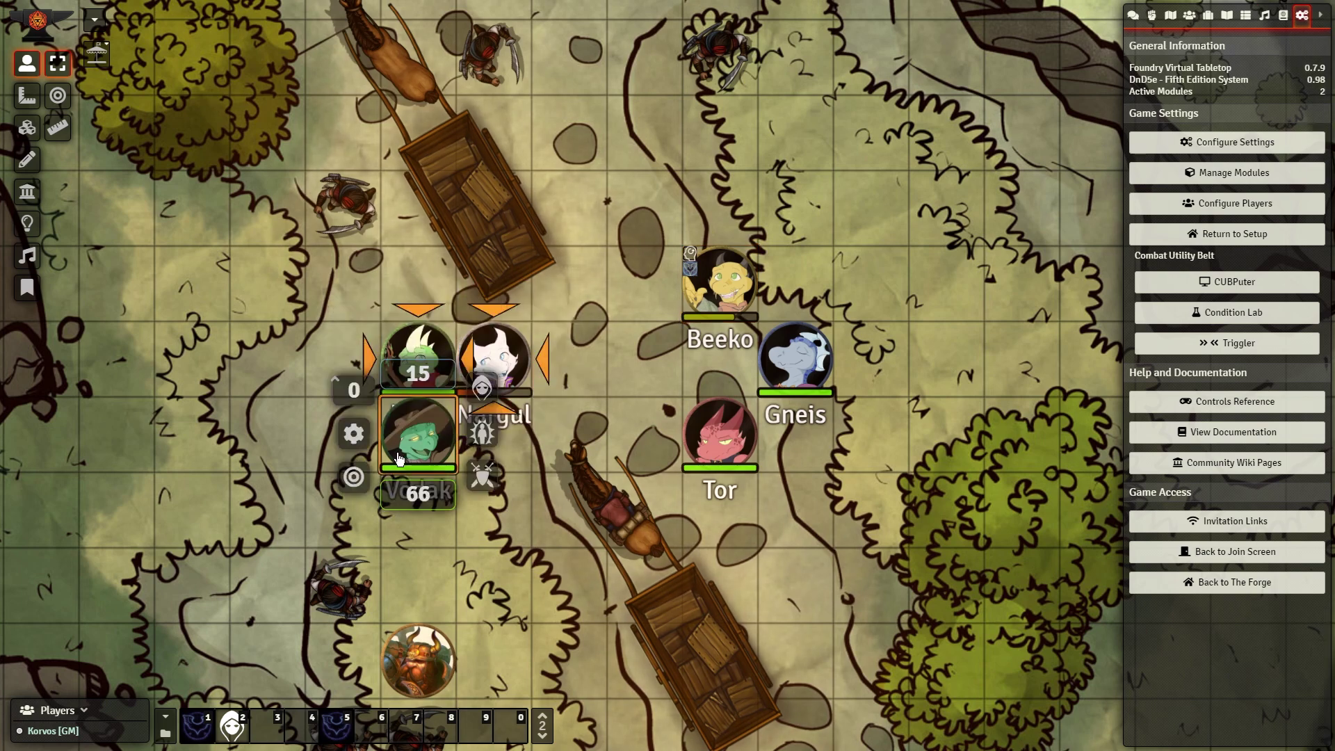
pyautogui.press('t')
pyautogui.click(725, 295)
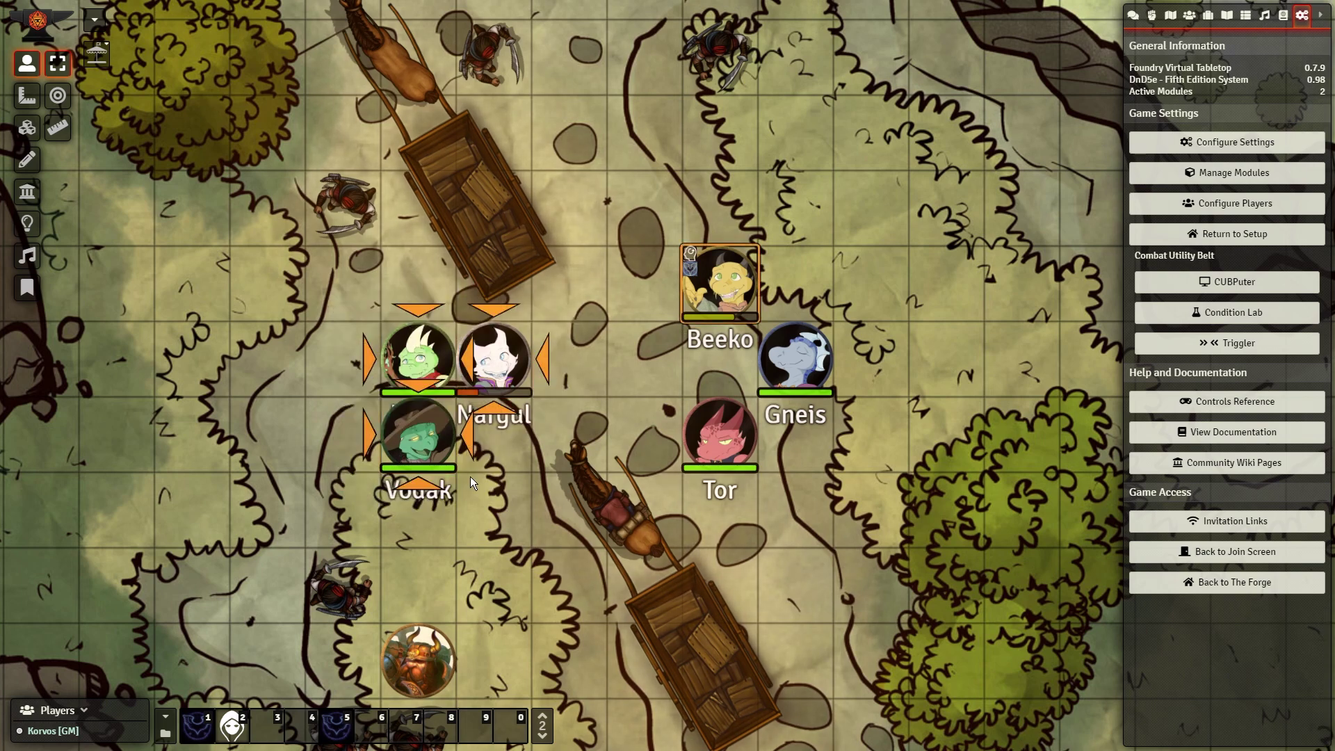
pyautogui.click(337, 725)
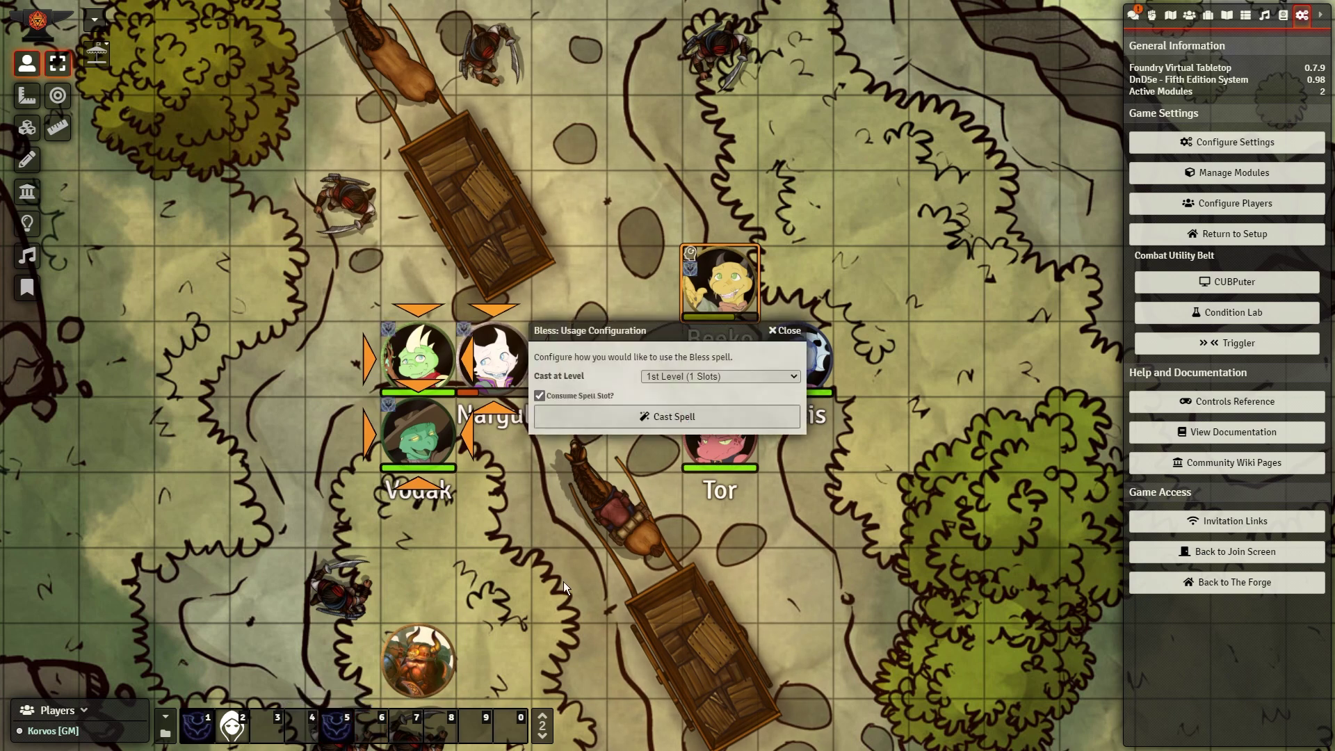
pyautogui.click(641, 418)
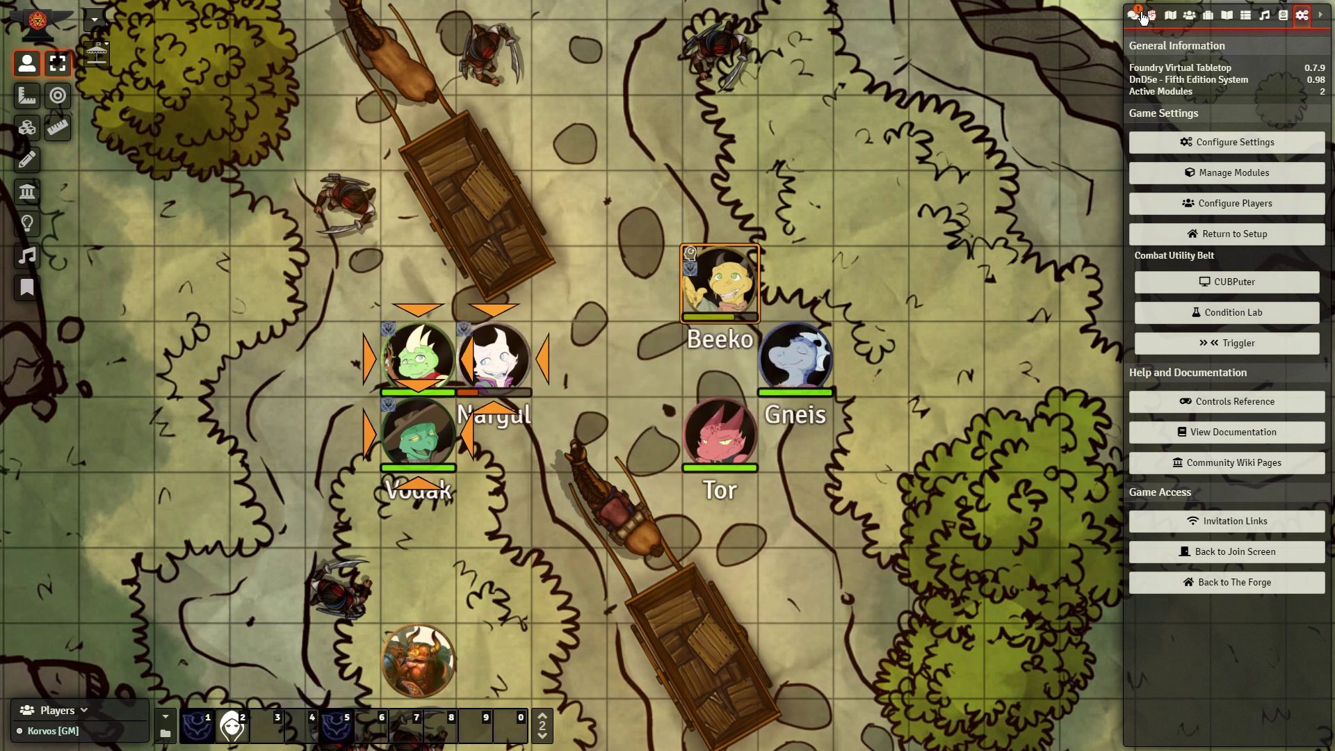
pyautogui.click(1141, 16)
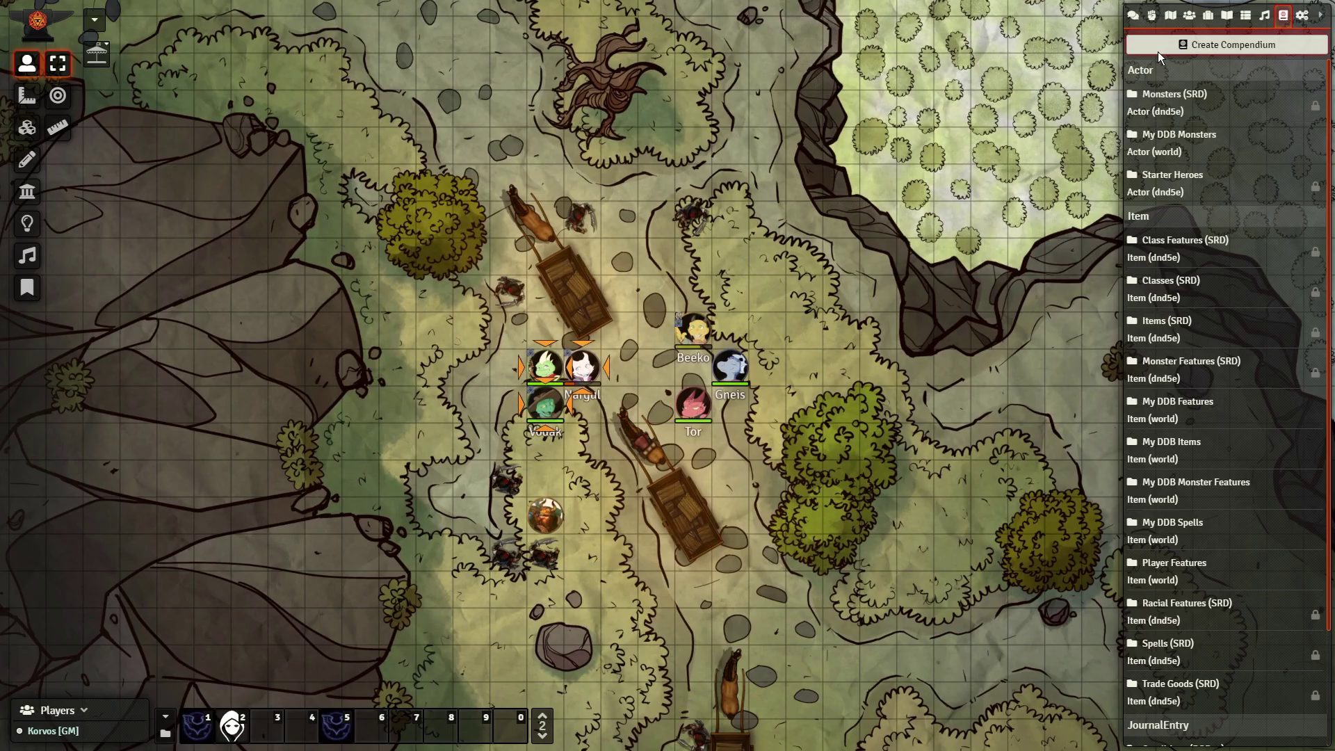
# Create a new compendium named Macros with the entity type Macro
pyautogui.click(1158, 51)
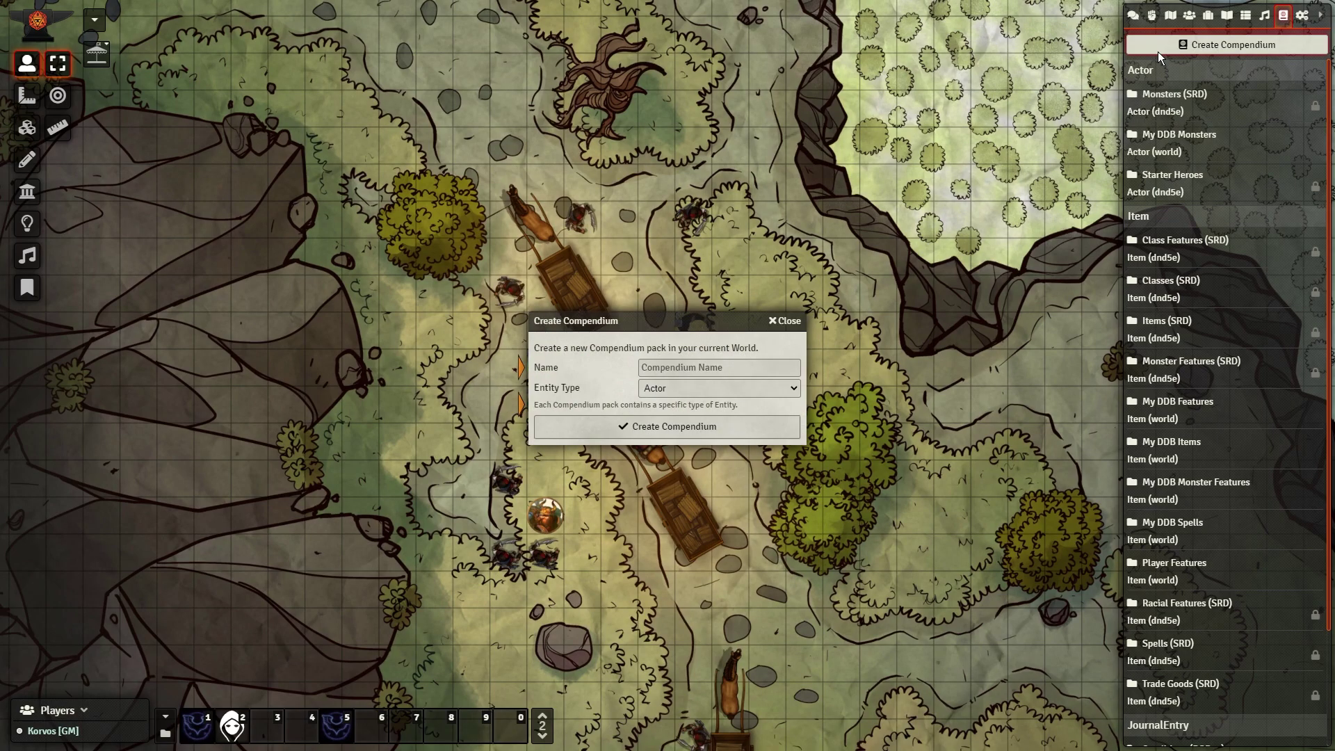
pyautogui.click(749, 360)
pyautogui.write('Macros')
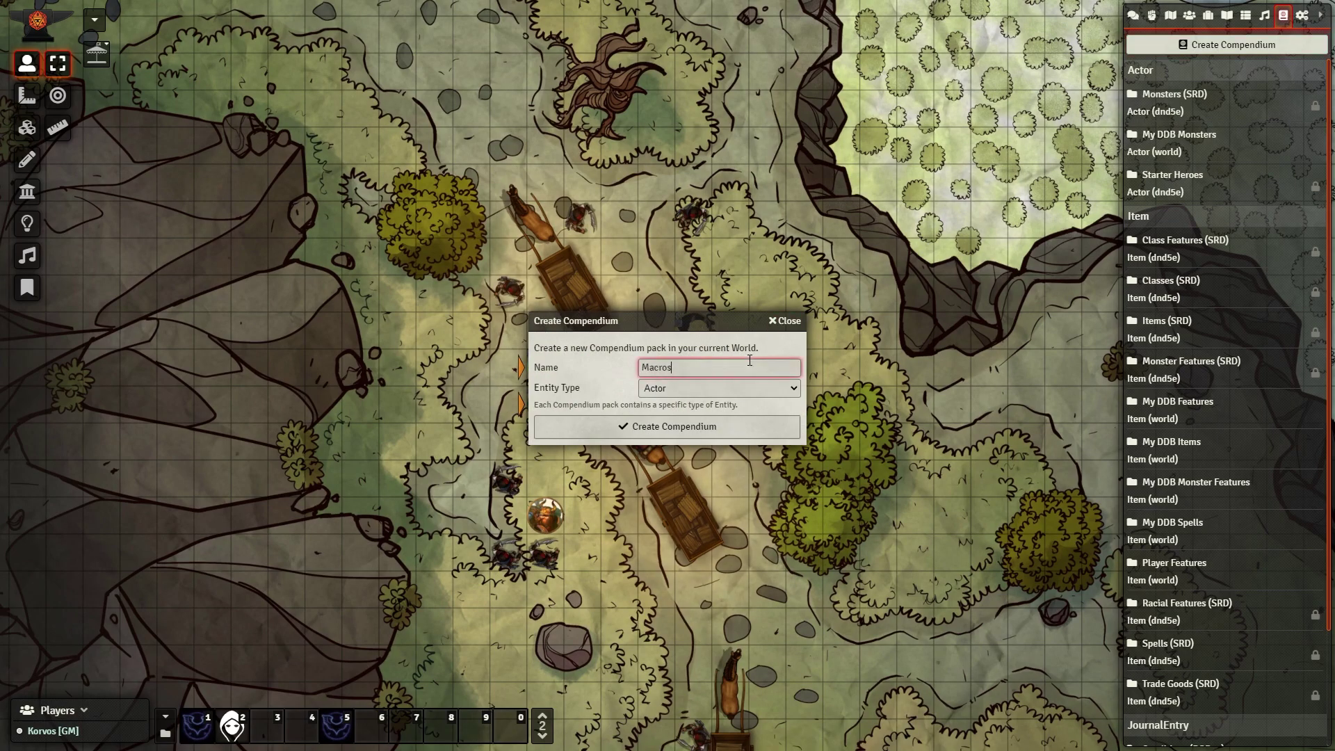
pyautogui.click(691, 387)
pyautogui.click(686, 445)
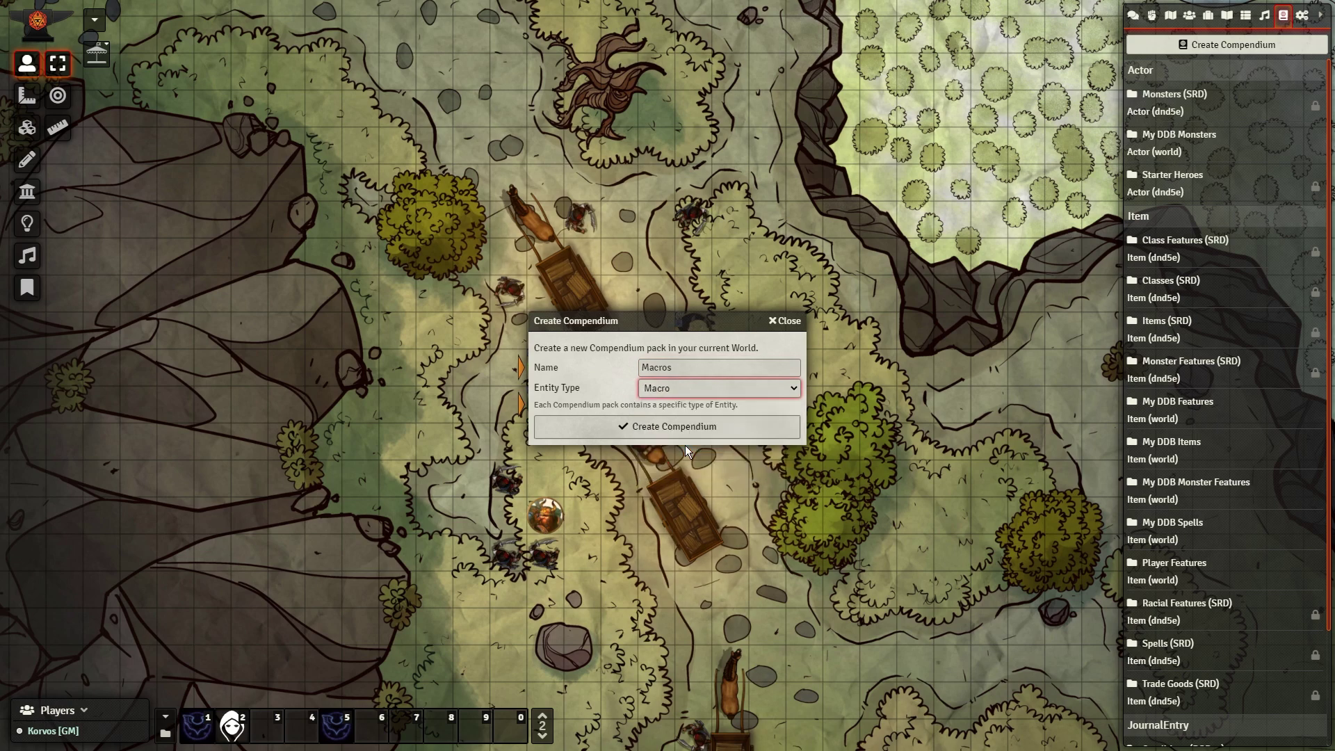
pyautogui.click(669, 428)
# Open the new Macros compendium and add the Bless macro from the hotbar to it
pyautogui.scroll(-3, 1234, 656)
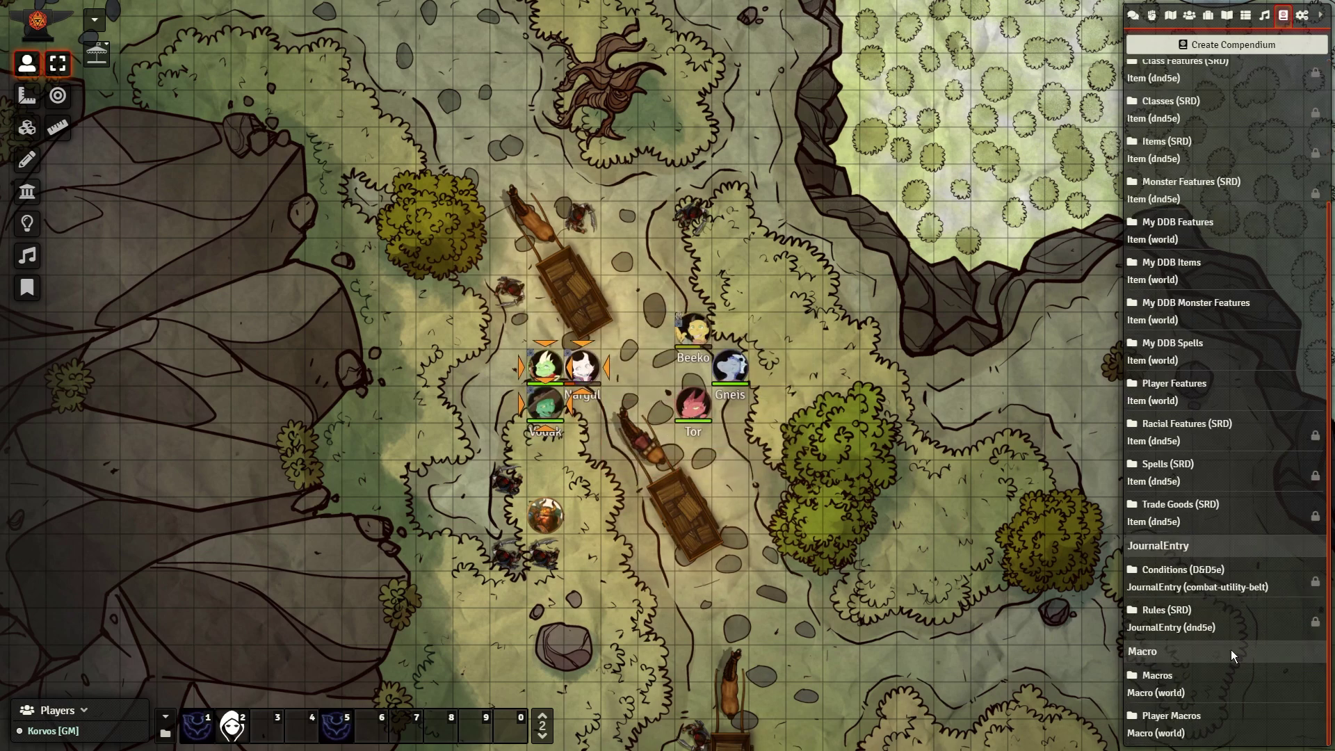
pyautogui.click(1151, 677)
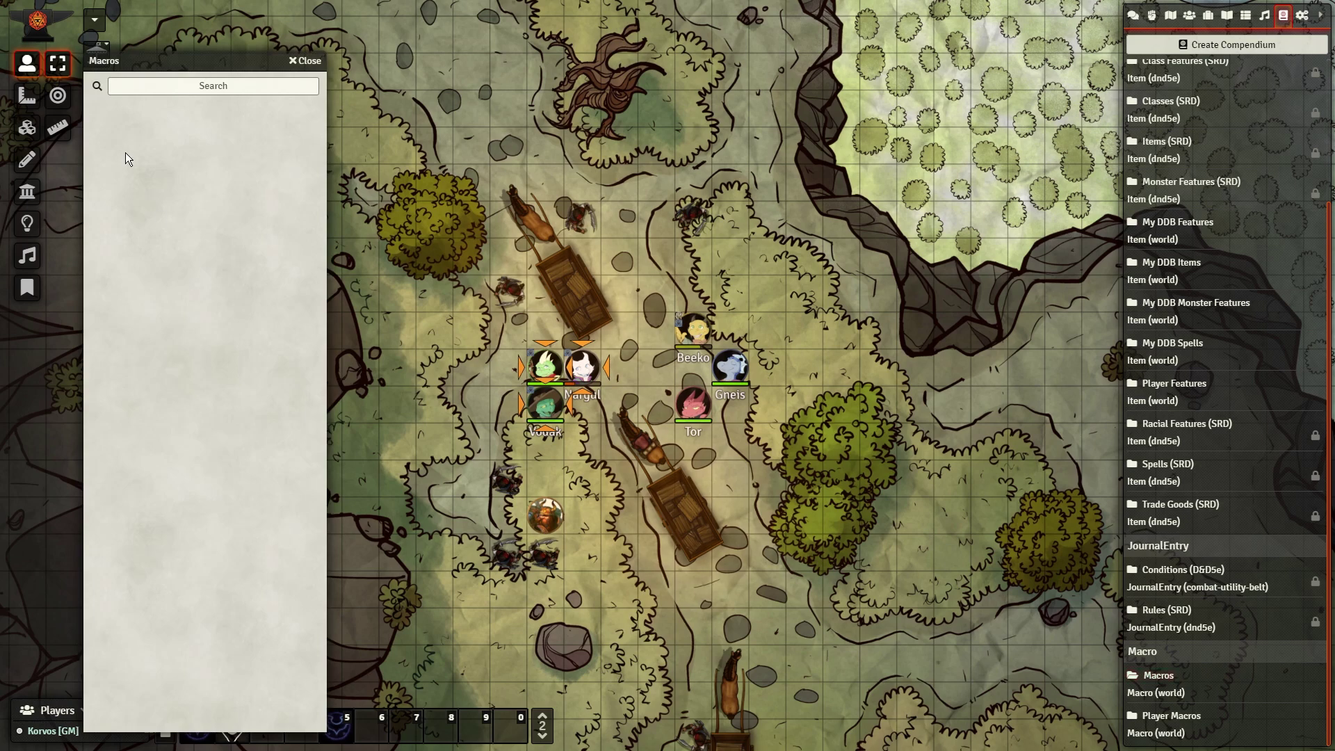
pyautogui.moveTo(187, 64); pyautogui.dragTo(685, 64)
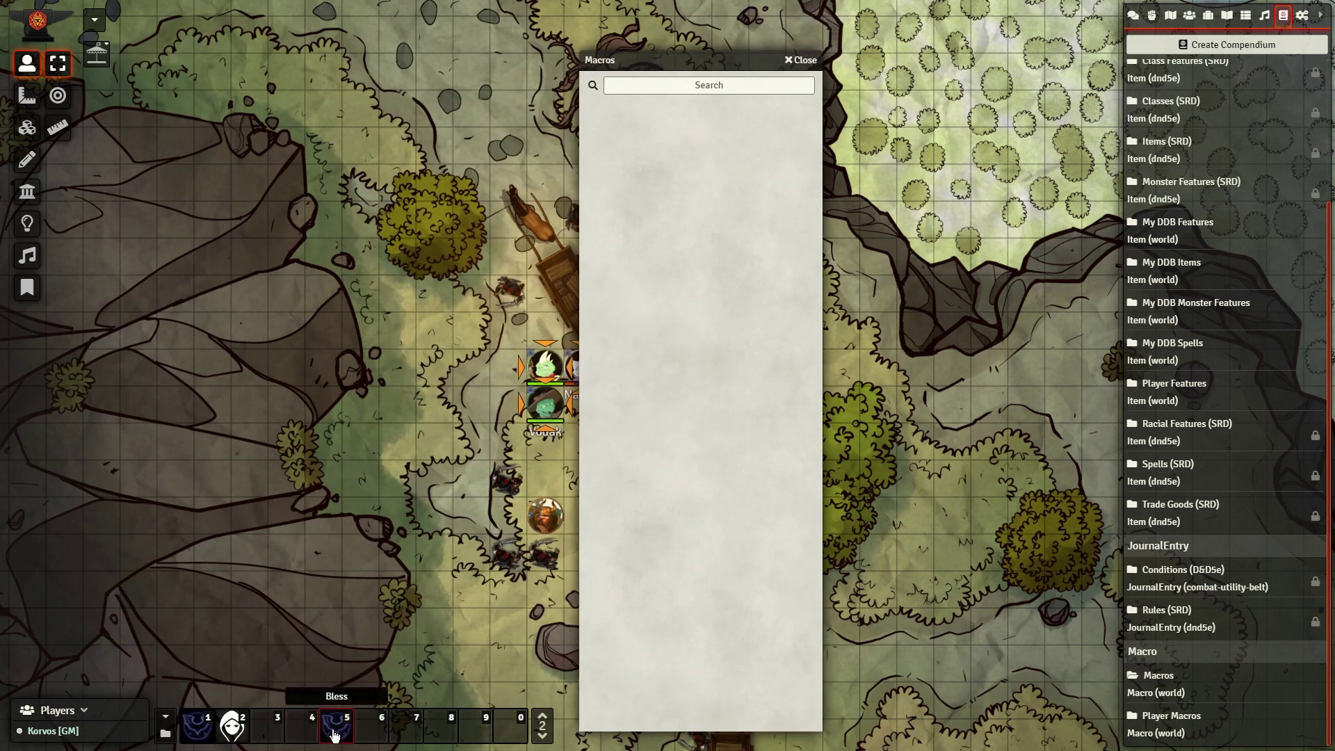
pyautogui.moveTo(336, 726); pyautogui.dragTo(654, 364)
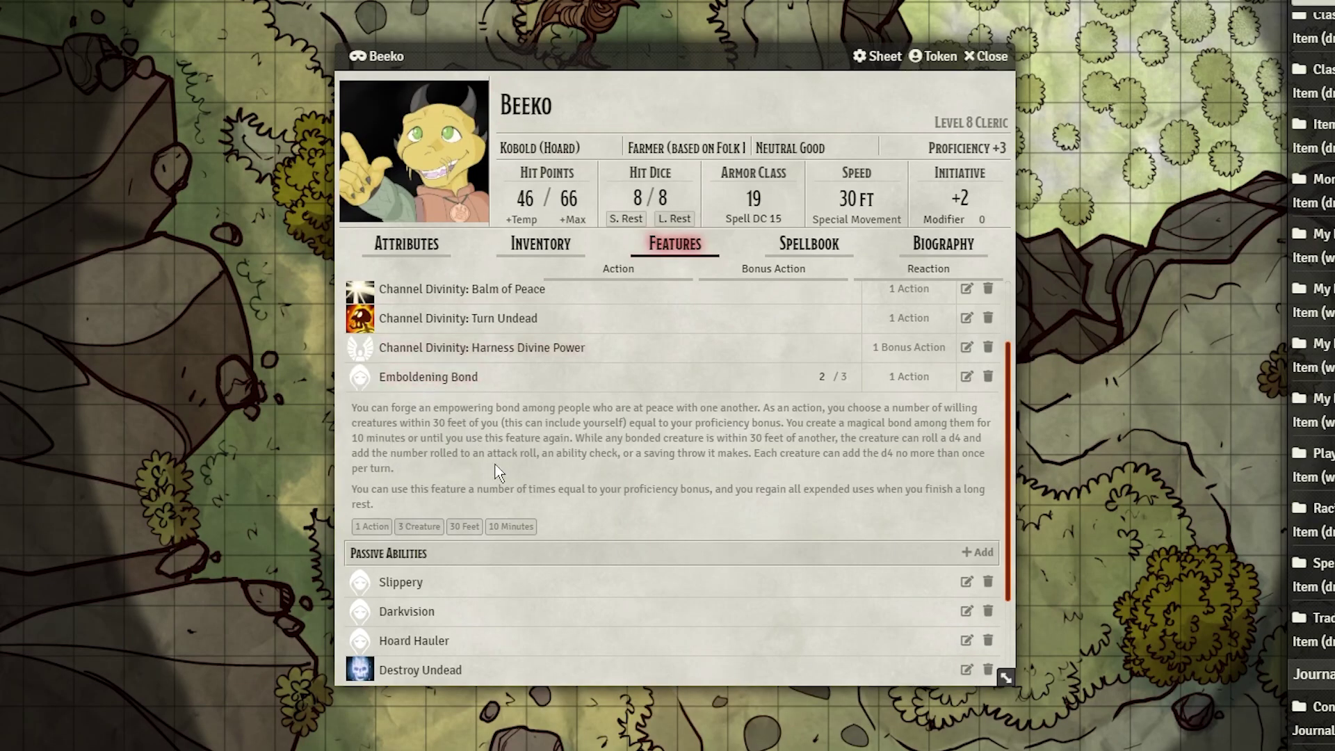
# In the Condition Lab, set the Emboldening bond condition's icon to systems/dnd5e/icons/spells/enchant-sky-3.jpg and its reference type to Item (C)
pyautogui.click(458, 377)
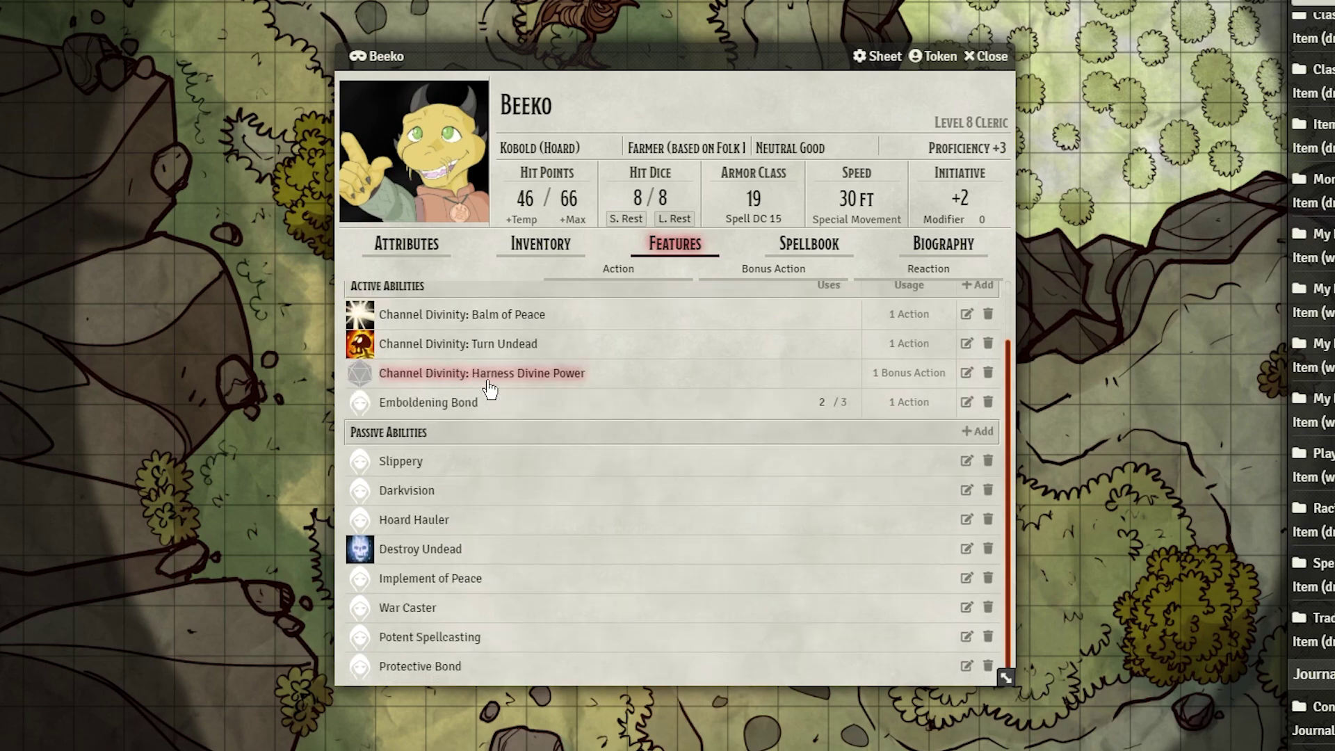
pyautogui.click(1301, 14)
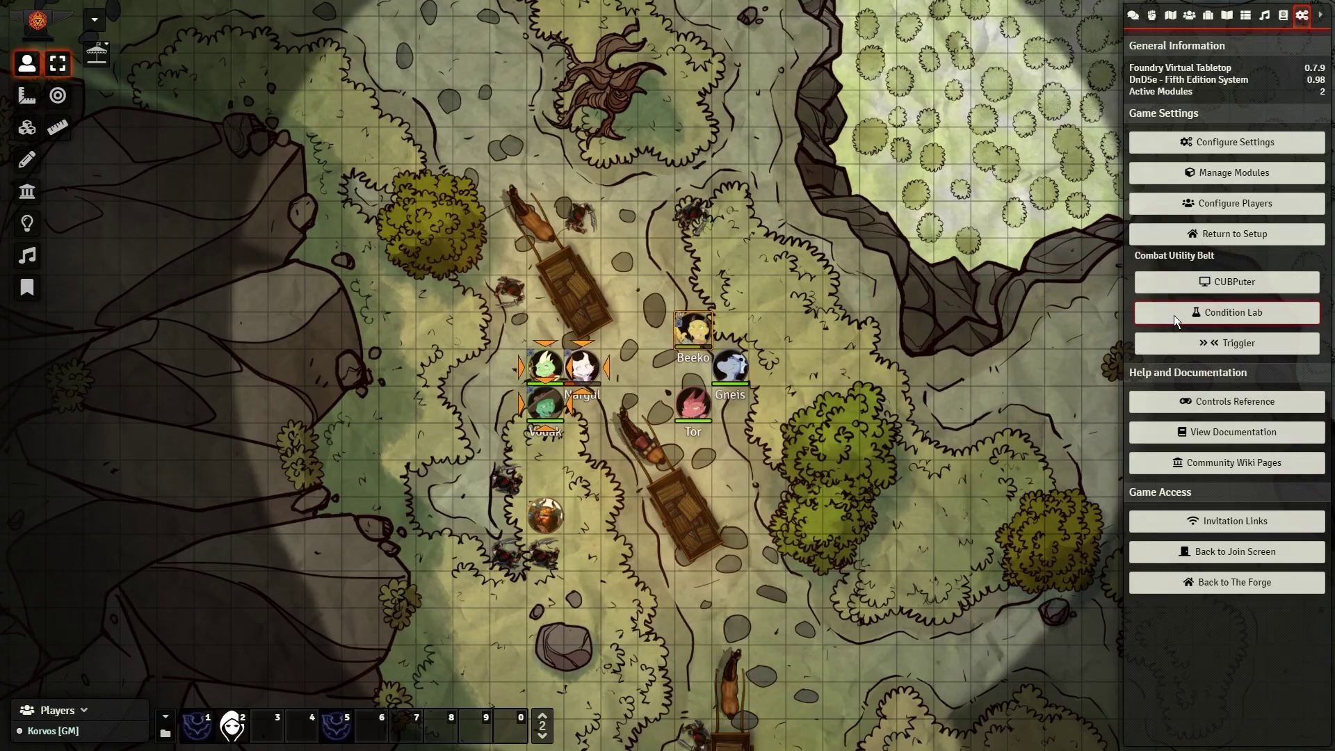
pyautogui.click(1174, 315)
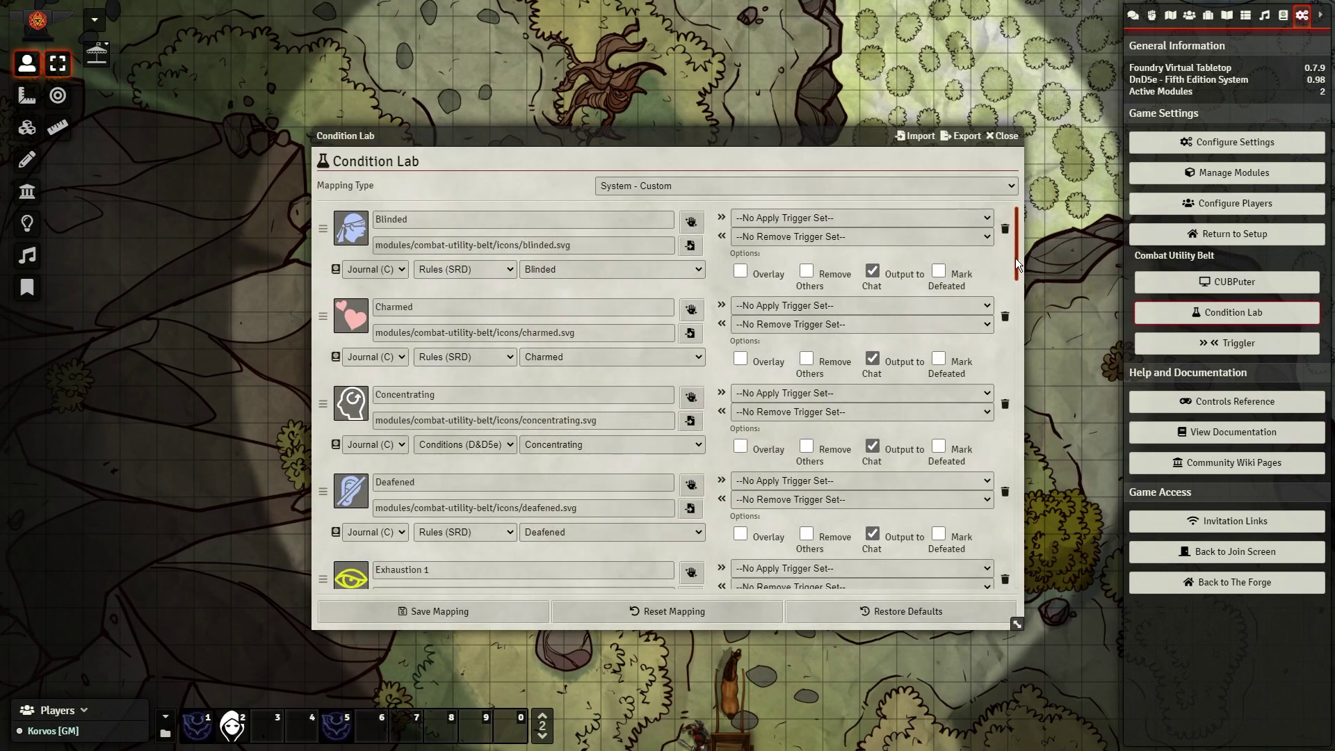
pyautogui.moveTo(1017, 264); pyautogui.dragTo(1017, 601)
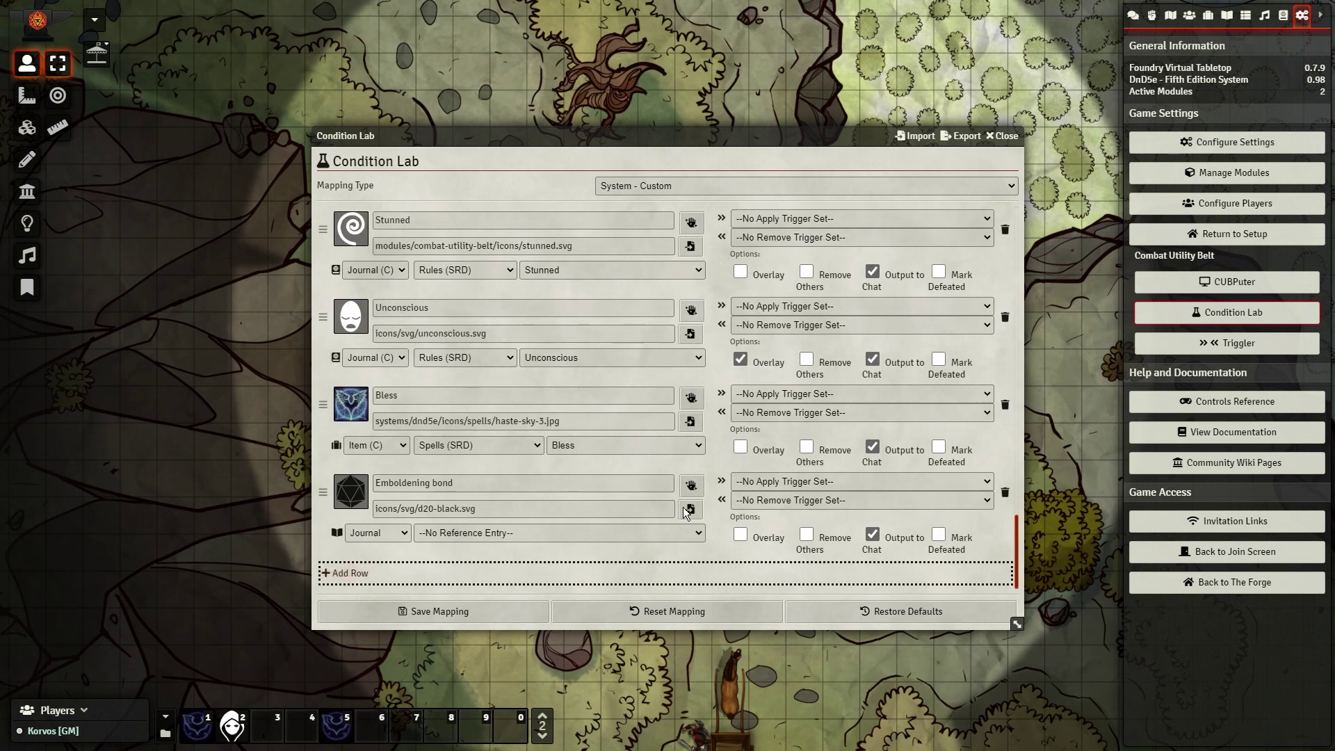
pyautogui.click(401, 534)
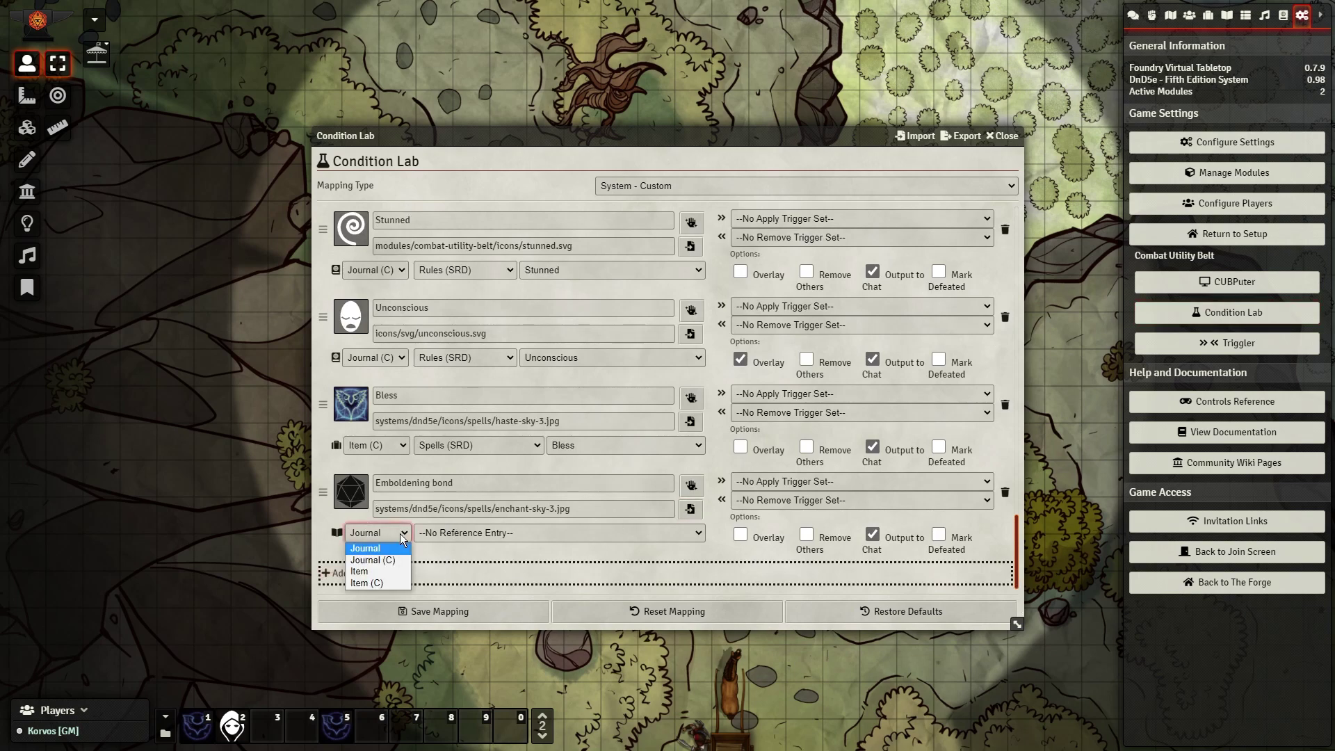
pyautogui.click(366, 583)
# Start a new compendium, and add Beeko's Emboldening Bond feature to the Player Features item compendium
pyautogui.click(1283, 15)
pyautogui.click(1208, 50)
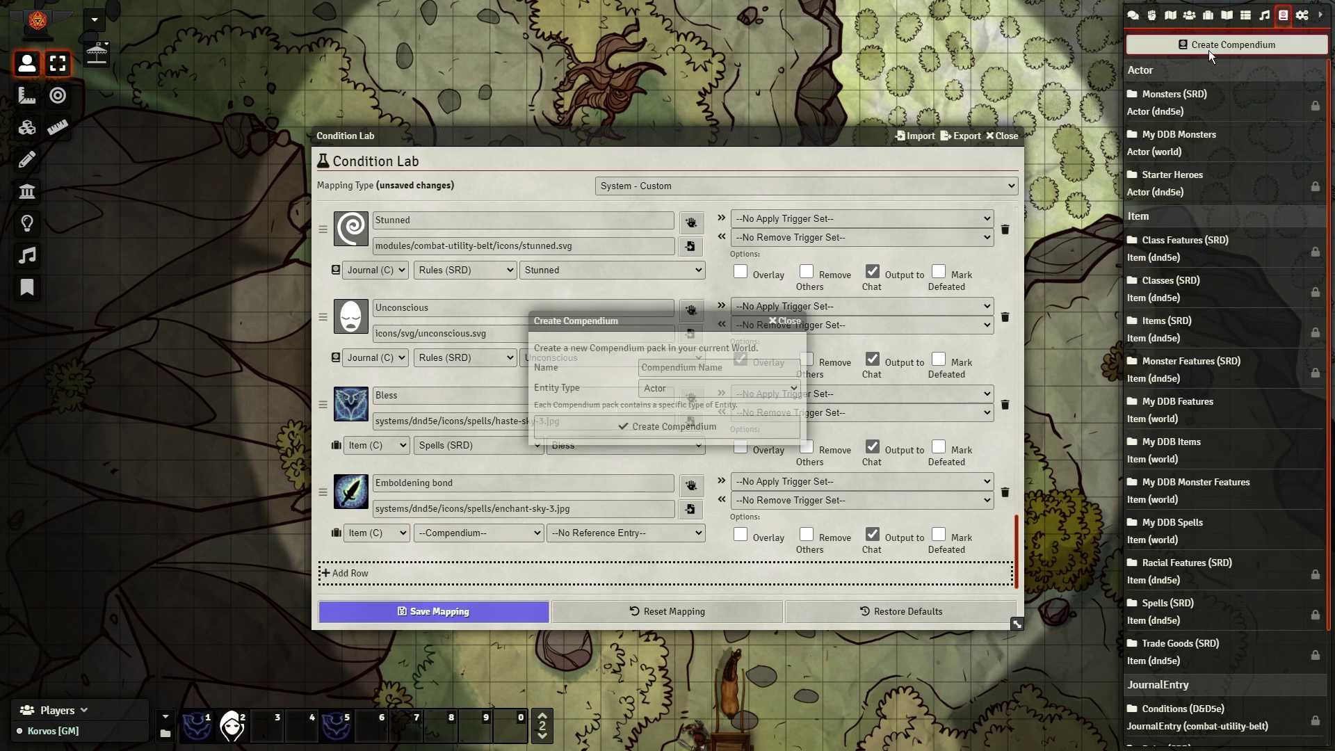
pyautogui.click(698, 367)
pyautogui.write('P')
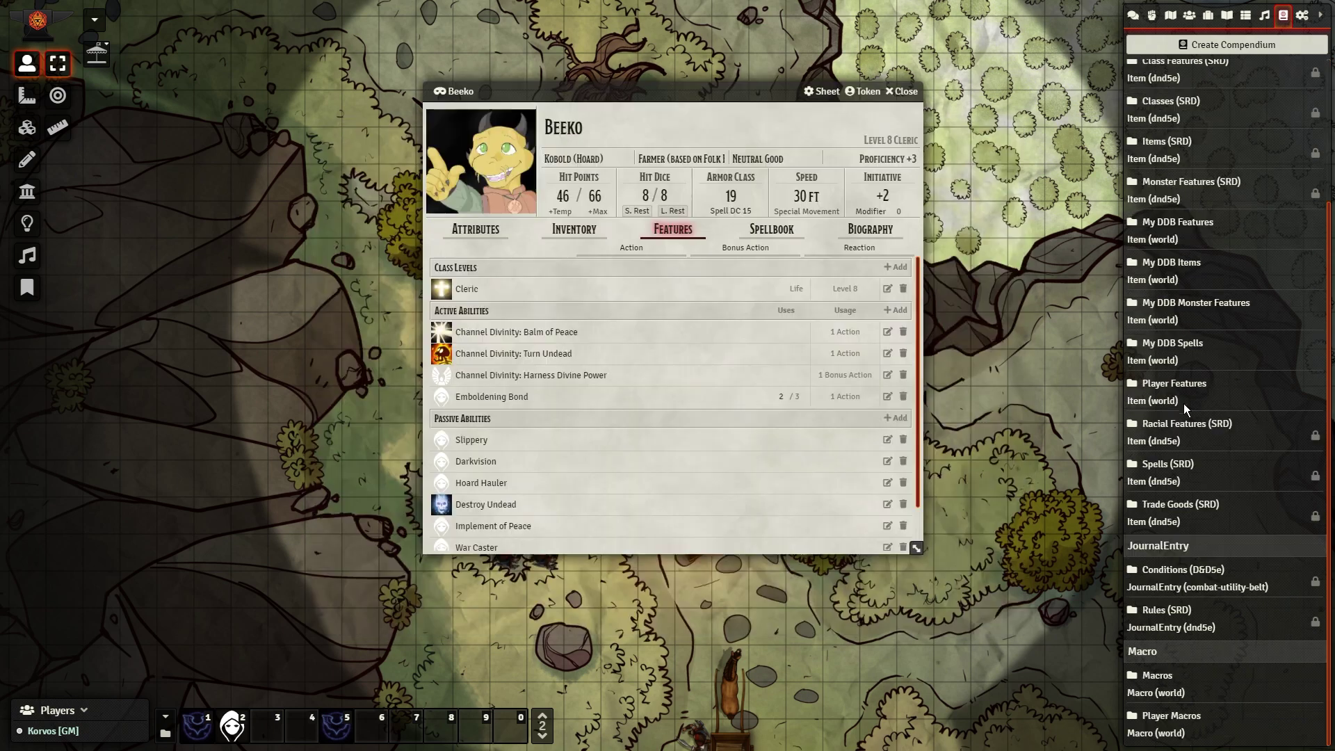
pyautogui.click(1175, 383)
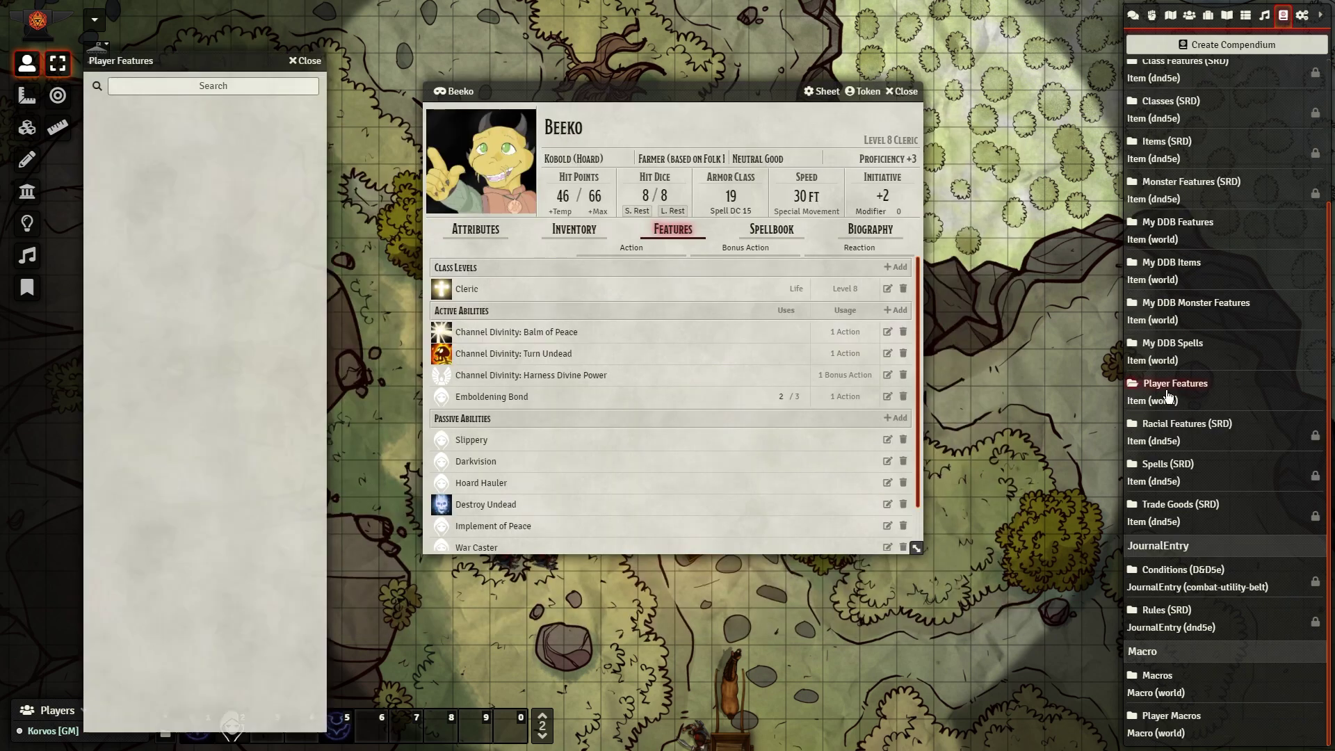
pyautogui.moveTo(520, 399); pyautogui.dragTo(248, 352)
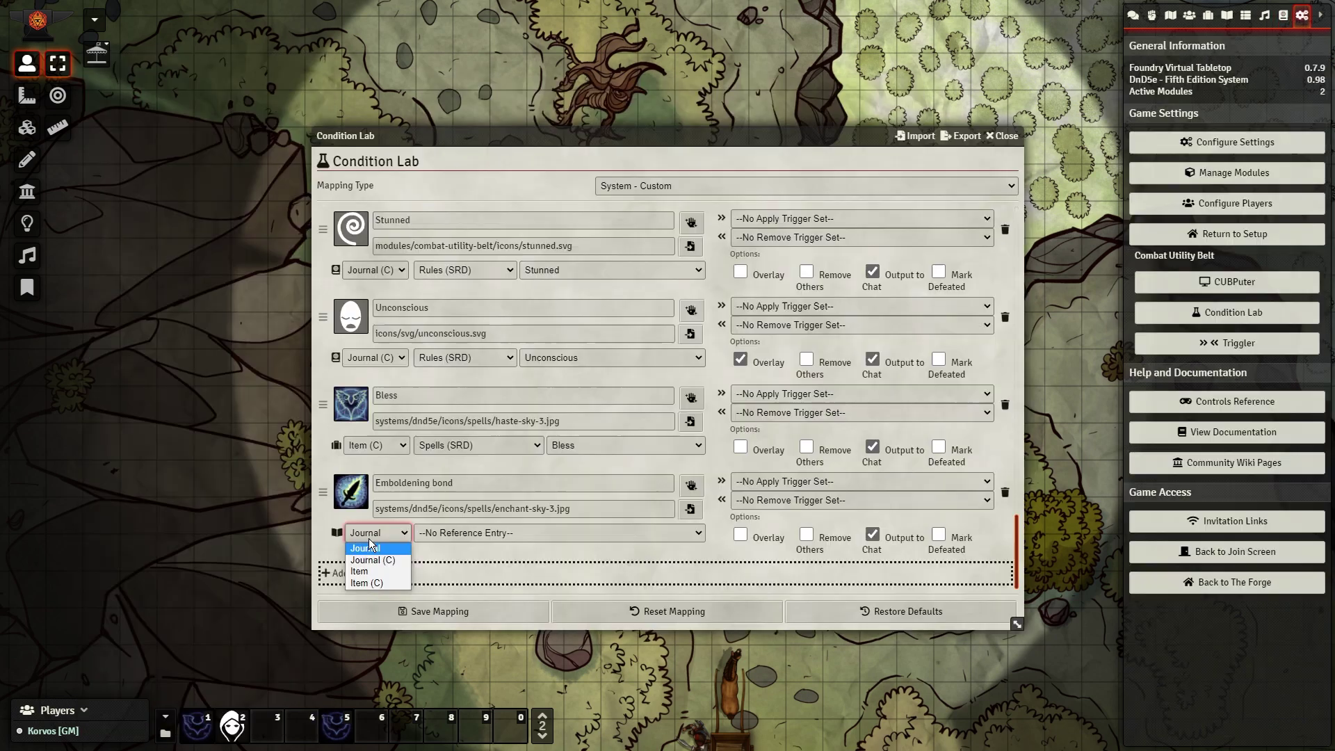
# Link the Emboldening bond condition to the Emboldening Bond entry in the Player Features item compendium, using reference type Item (C)
pyautogui.click(374, 583)
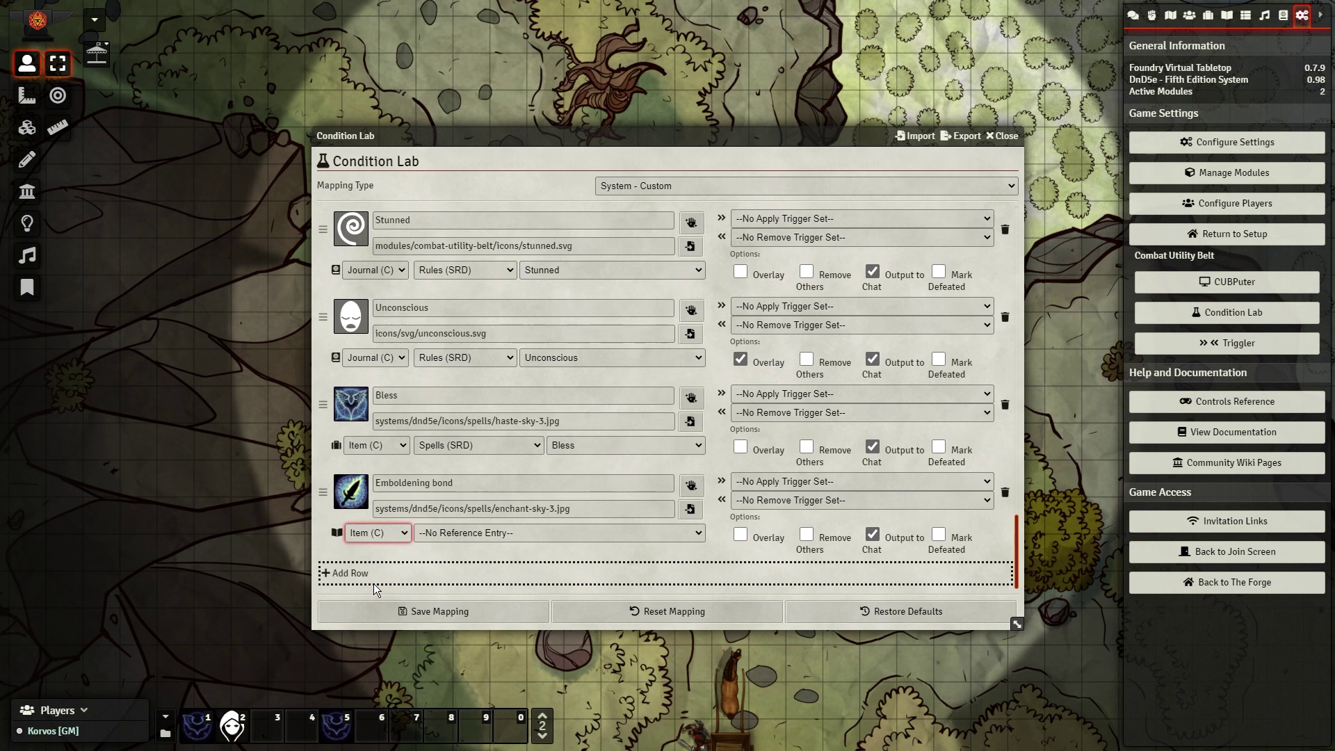
pyautogui.click(478, 535)
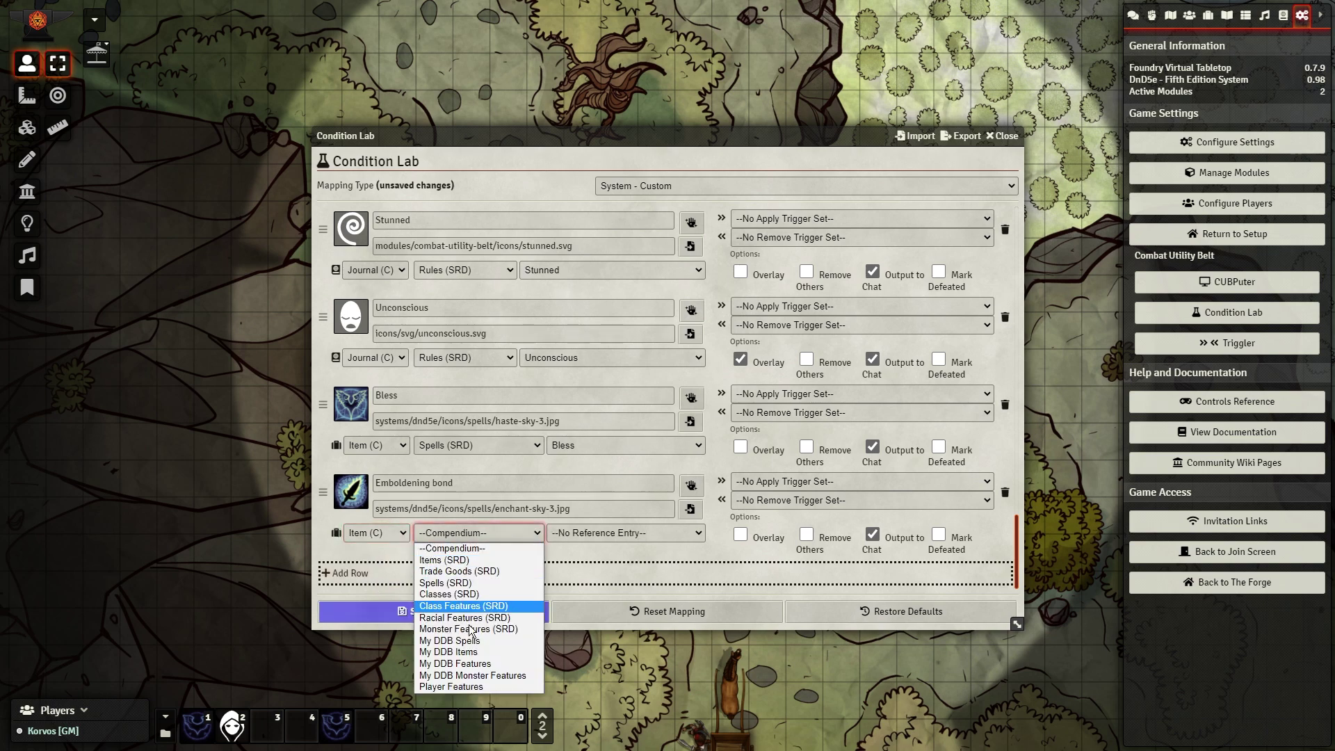
pyautogui.click(480, 687)
pyautogui.click(627, 534)
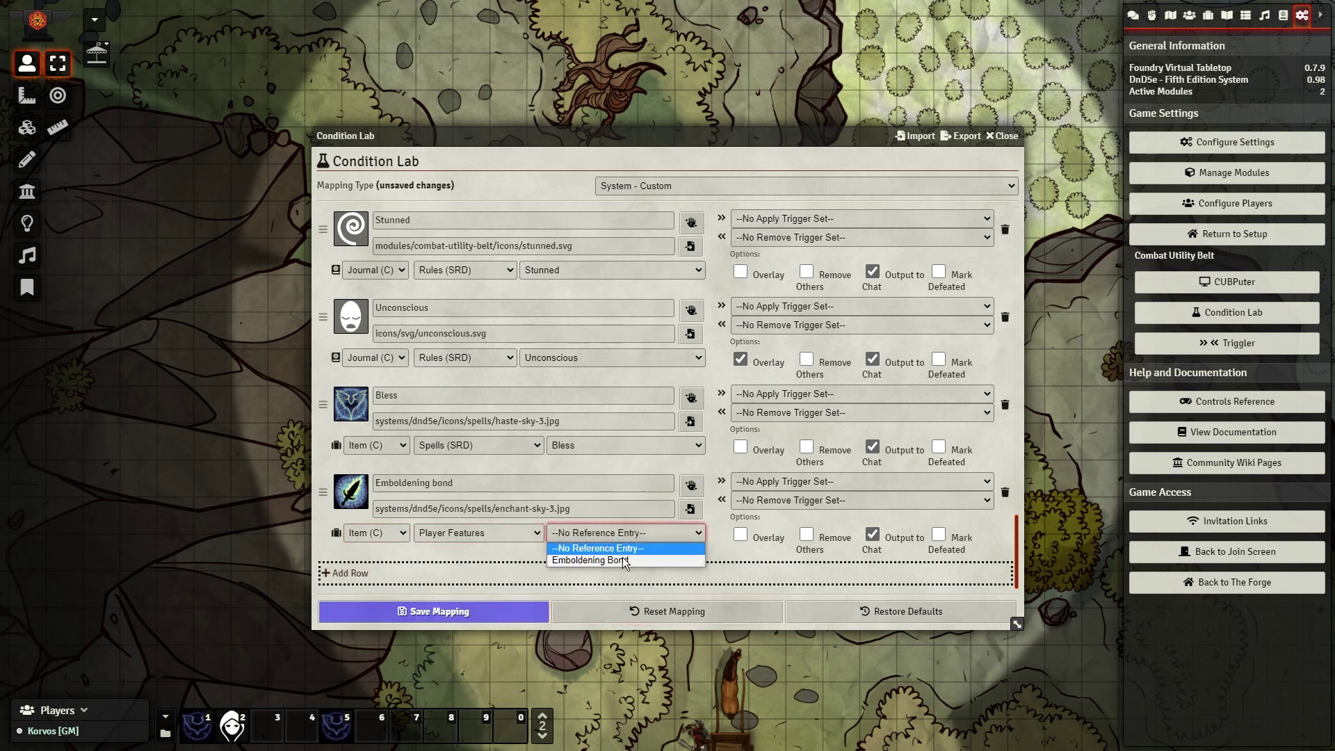
pyautogui.click(624, 558)
# Create a hotbar macro in slot 9 from Beeko's Emboldening Bond feature and open it for editing
pyautogui.moveTo(491, 396); pyautogui.dragTo(475, 727)
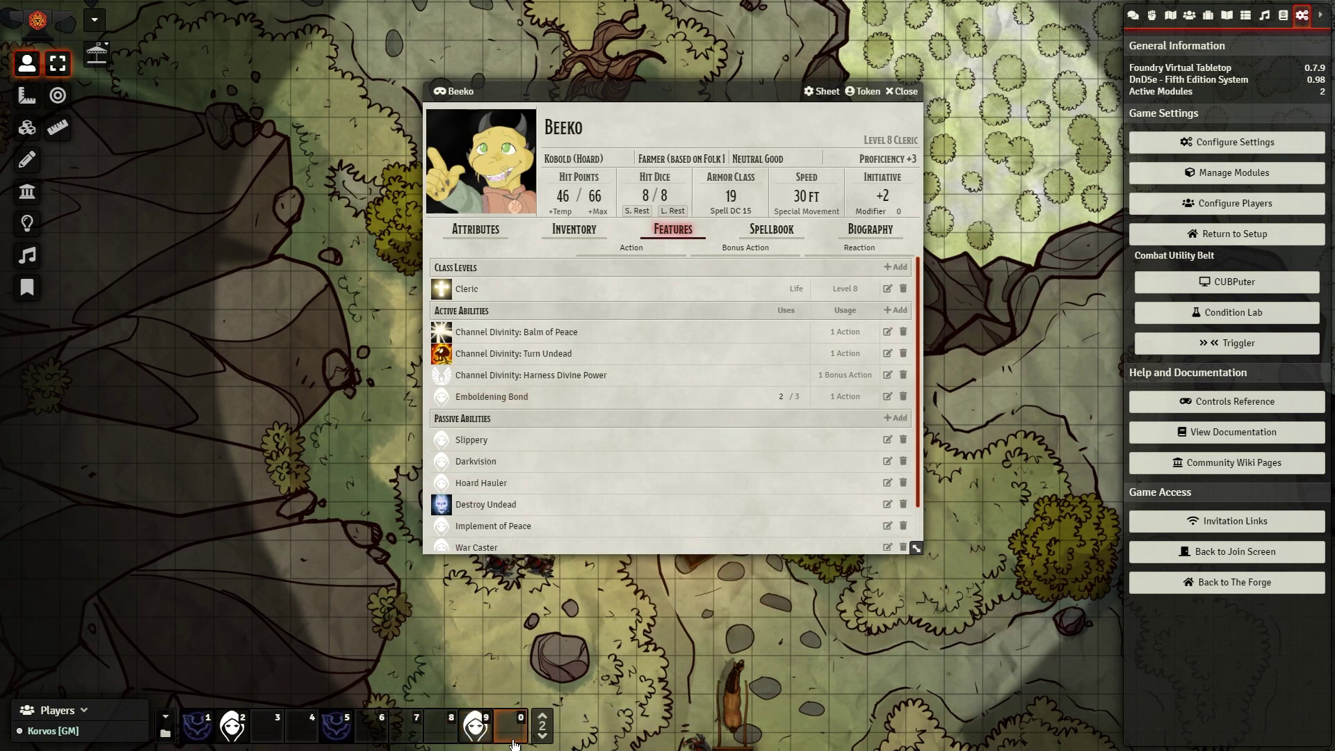
pyautogui.rightClick(483, 730)
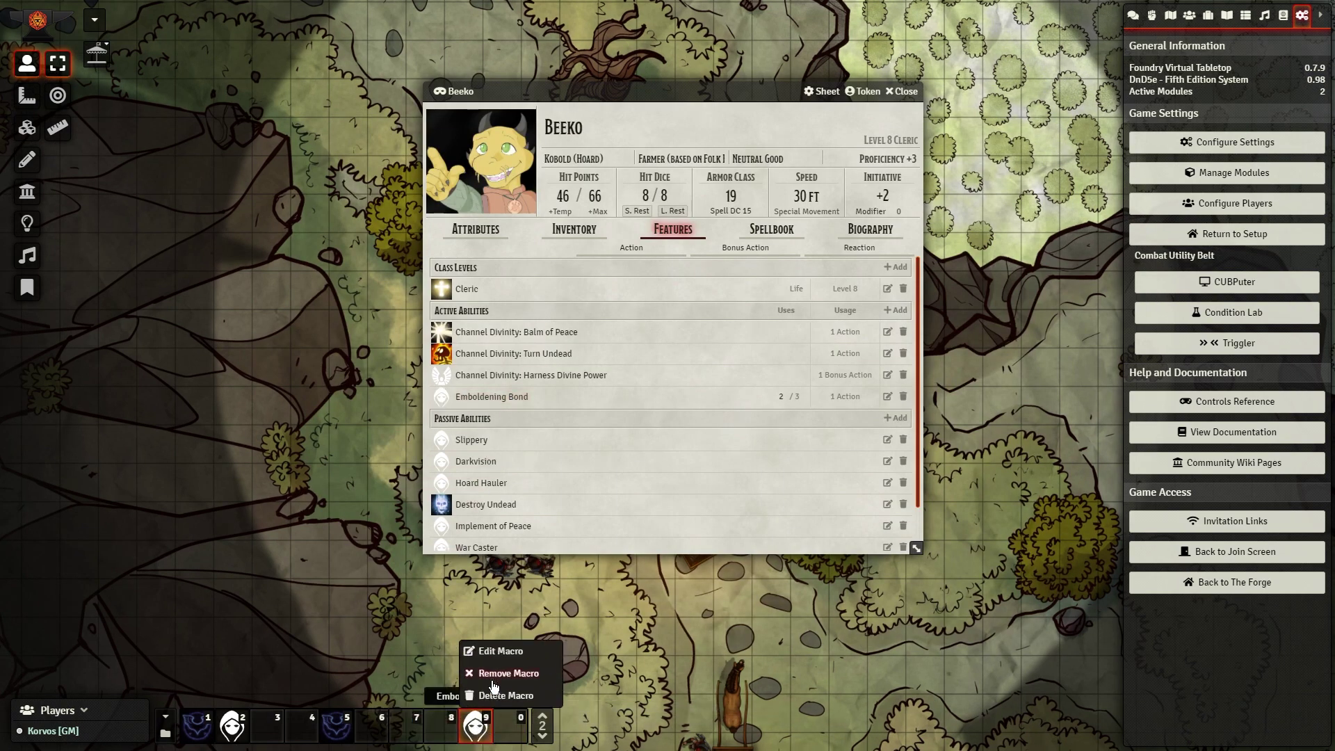
pyautogui.click(493, 661)
# Copy the game.cub.addCondition line from the Bless macro and close that macro
pyautogui.rightClick(337, 726)
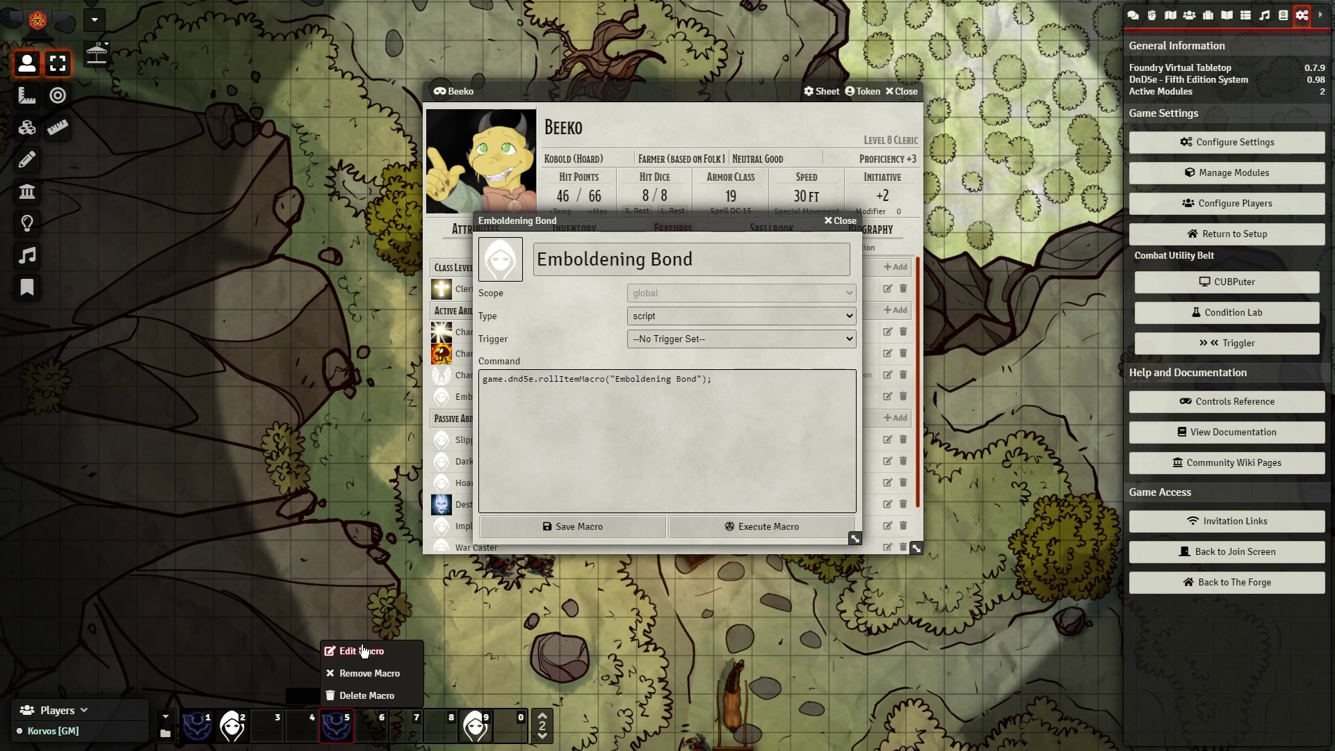
pyautogui.click(369, 649)
pyautogui.moveTo(483, 390); pyautogui.dragTo(784, 390)
pyautogui.hotkey('ctrl', 'c')
pyautogui.click(839, 220)
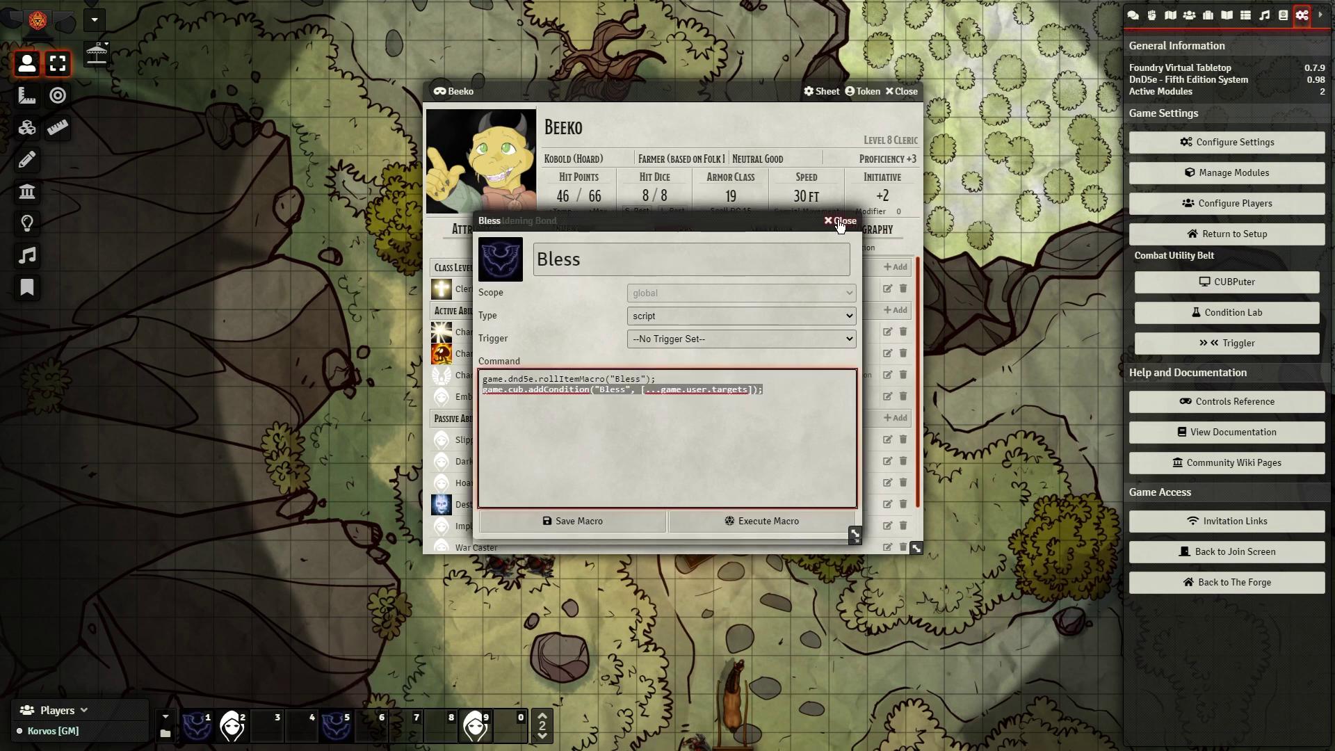
# Add the copied line to the Emboldening Bond macro, adapted to game.cub.addCondition("Emboldening Bond", [...game.user.targets]);
pyautogui.click(717, 391)
pyautogui.hotkey('ctrl', 'v')
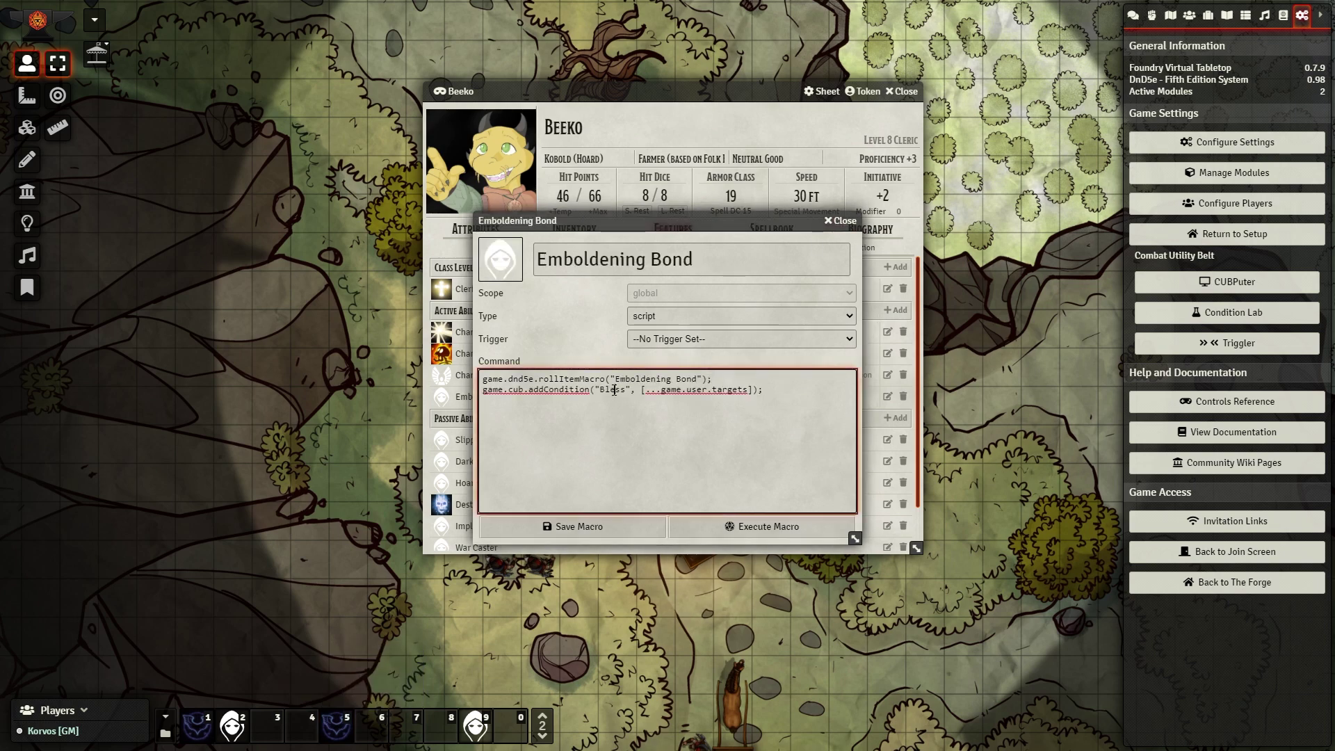
pyautogui.write('Emboldening ')
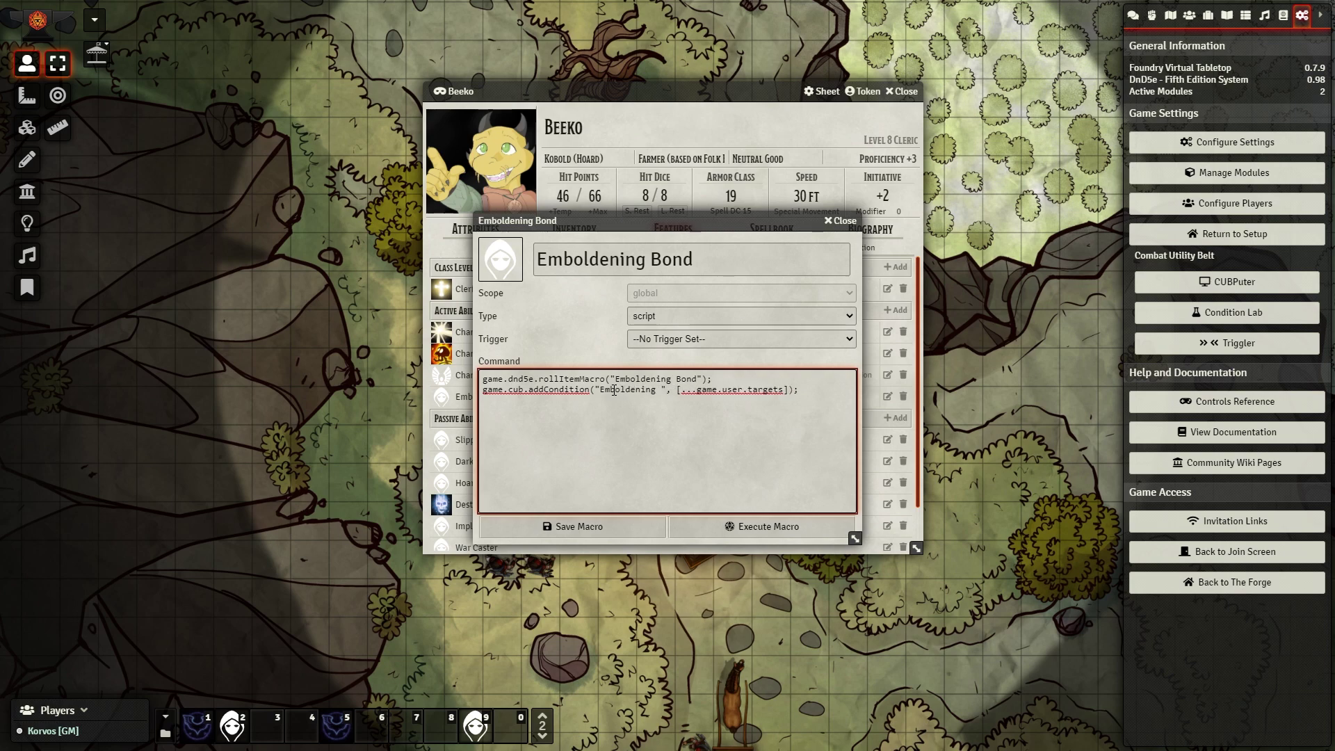
pyautogui.write('Bond')
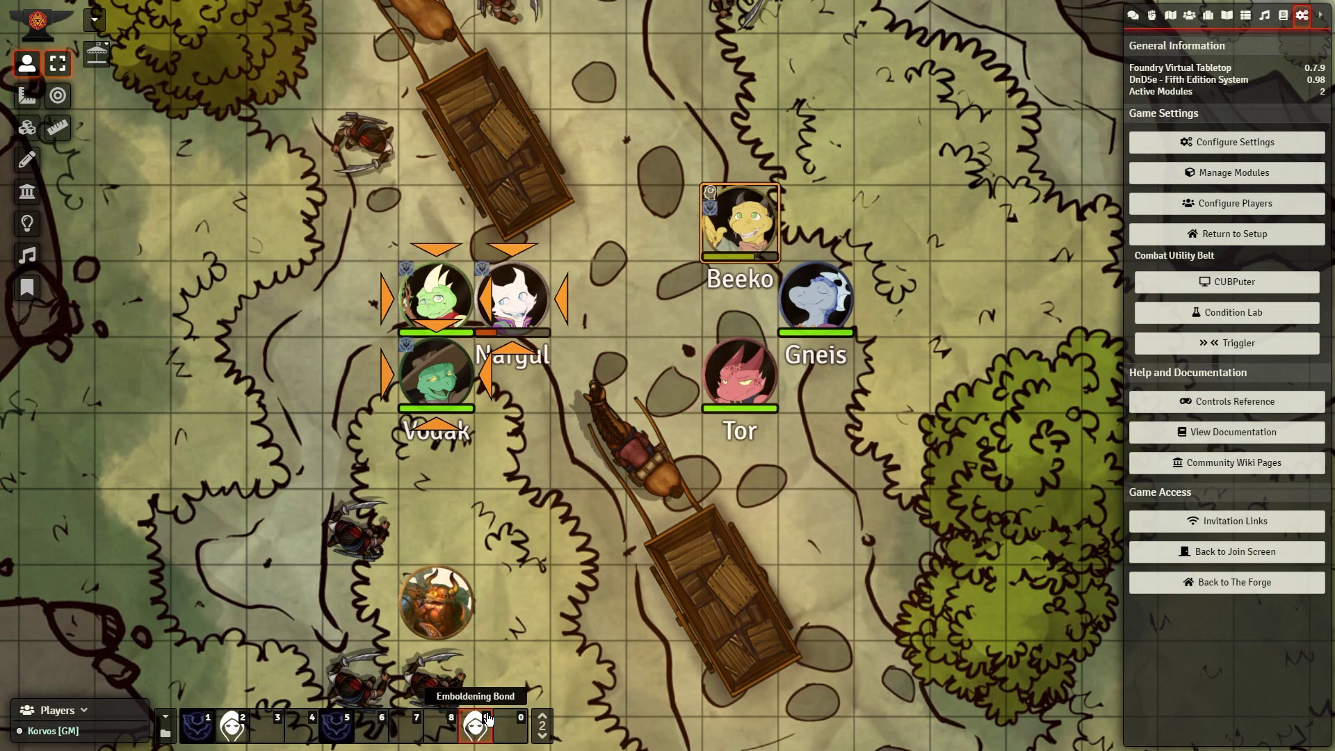
# Use Beeko's Emboldening Bond on the targeted tokens through its hotbar macro, consuming one available usage
pyautogui.click(476, 725)
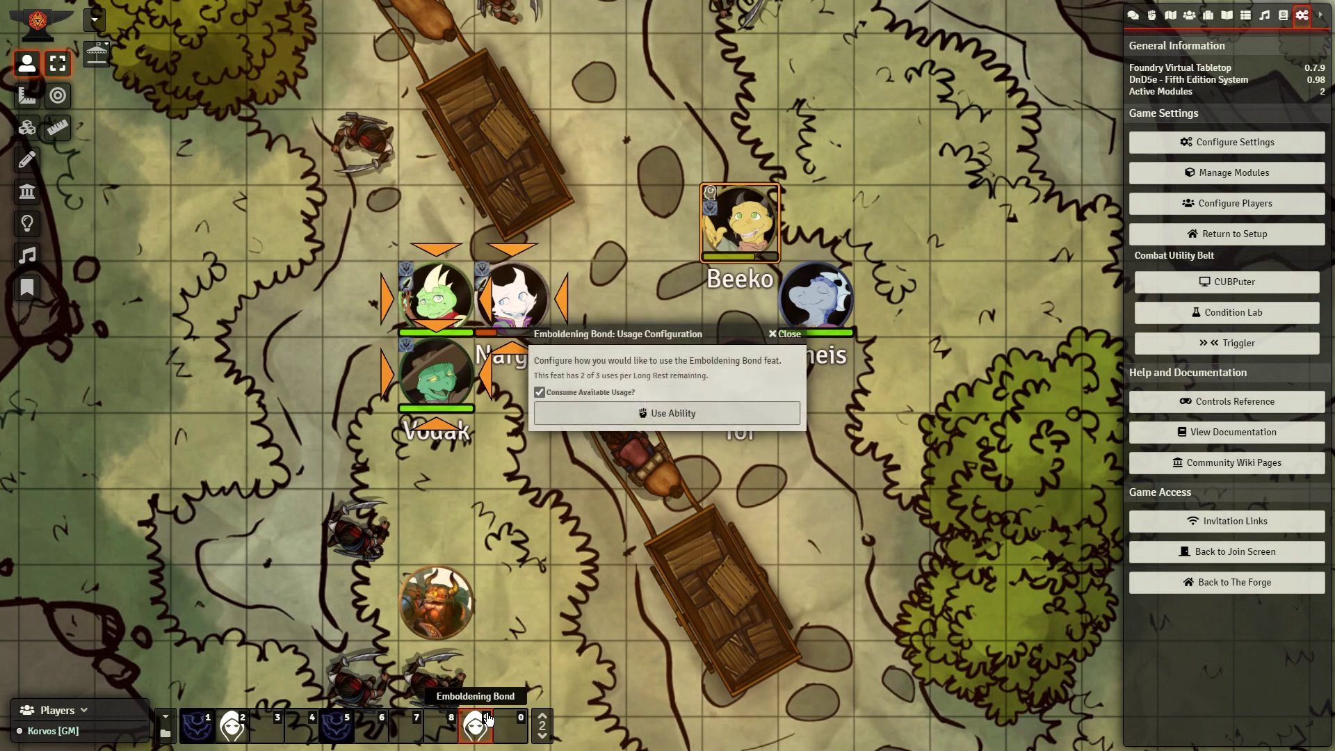
pyautogui.click(650, 415)
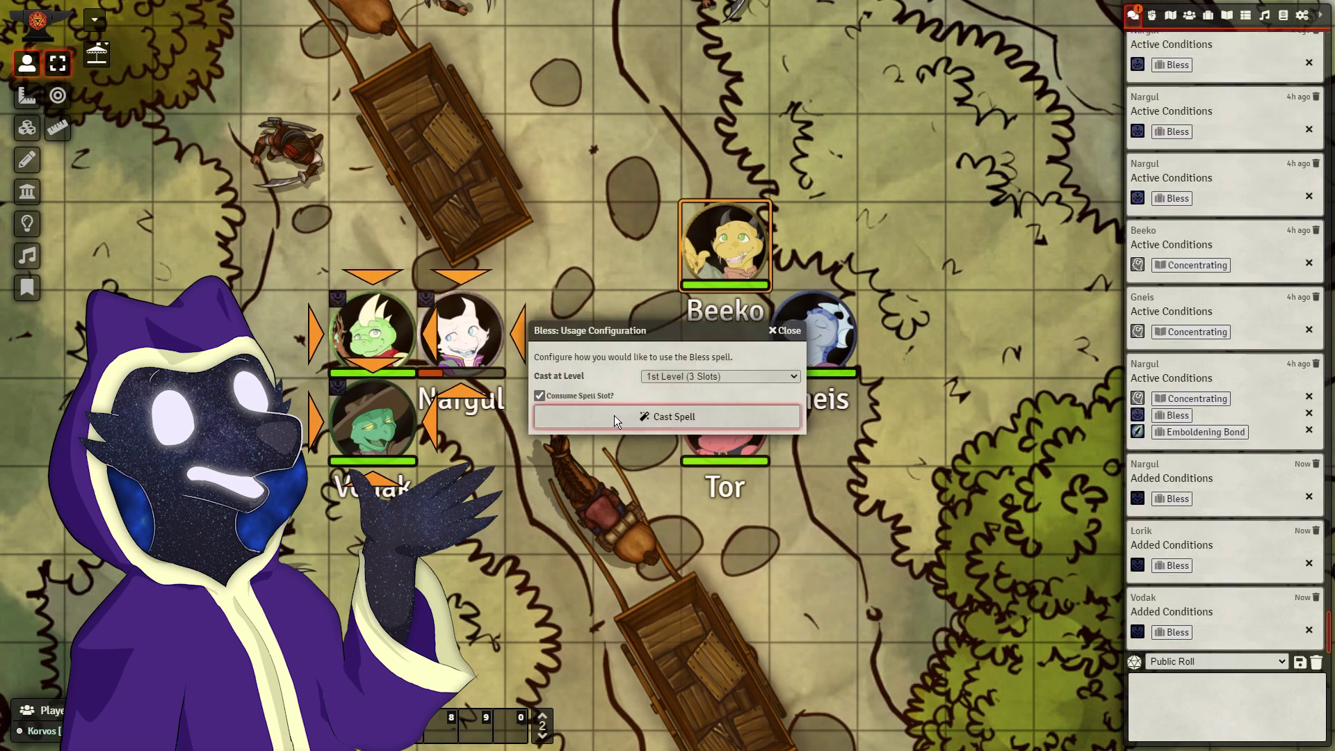
# Cast Bless as Beeko with a 1st-level slot and open the Concentrating entry from the chat message
pyautogui.click(615, 415)
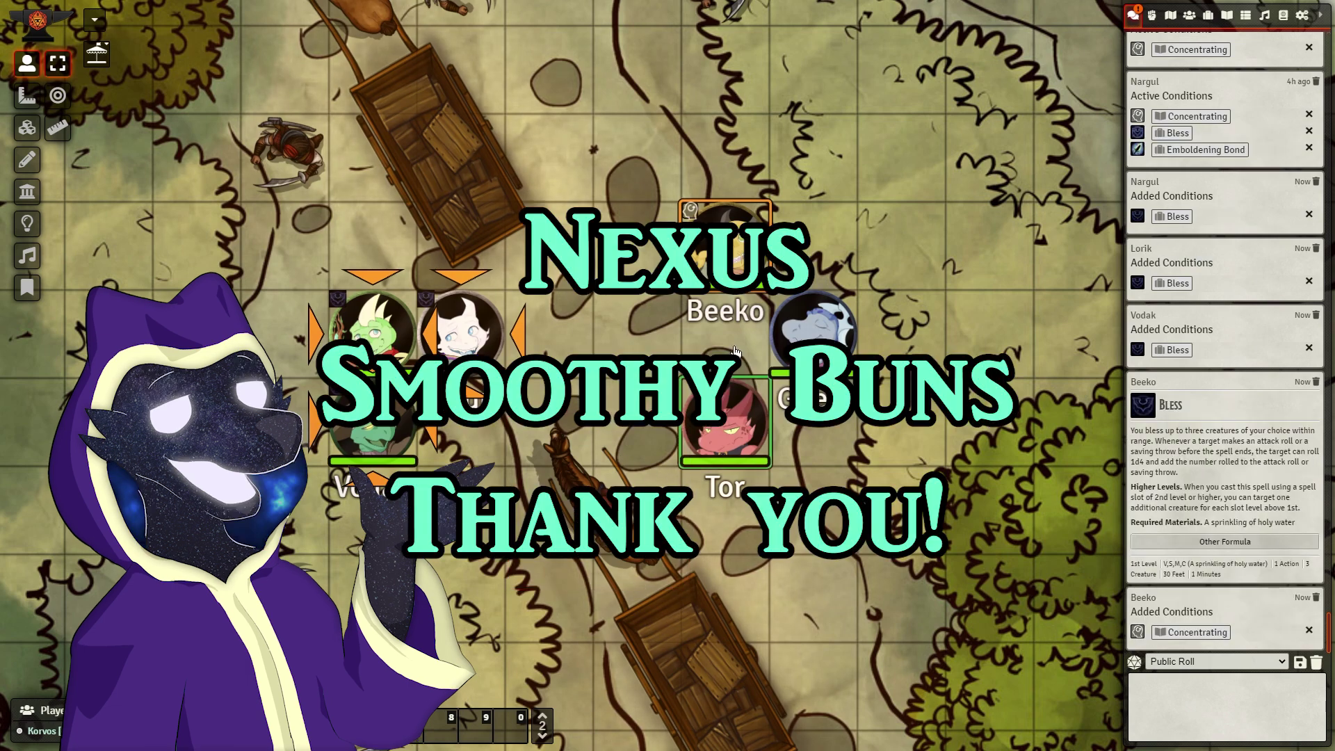
pyautogui.click(1197, 633)
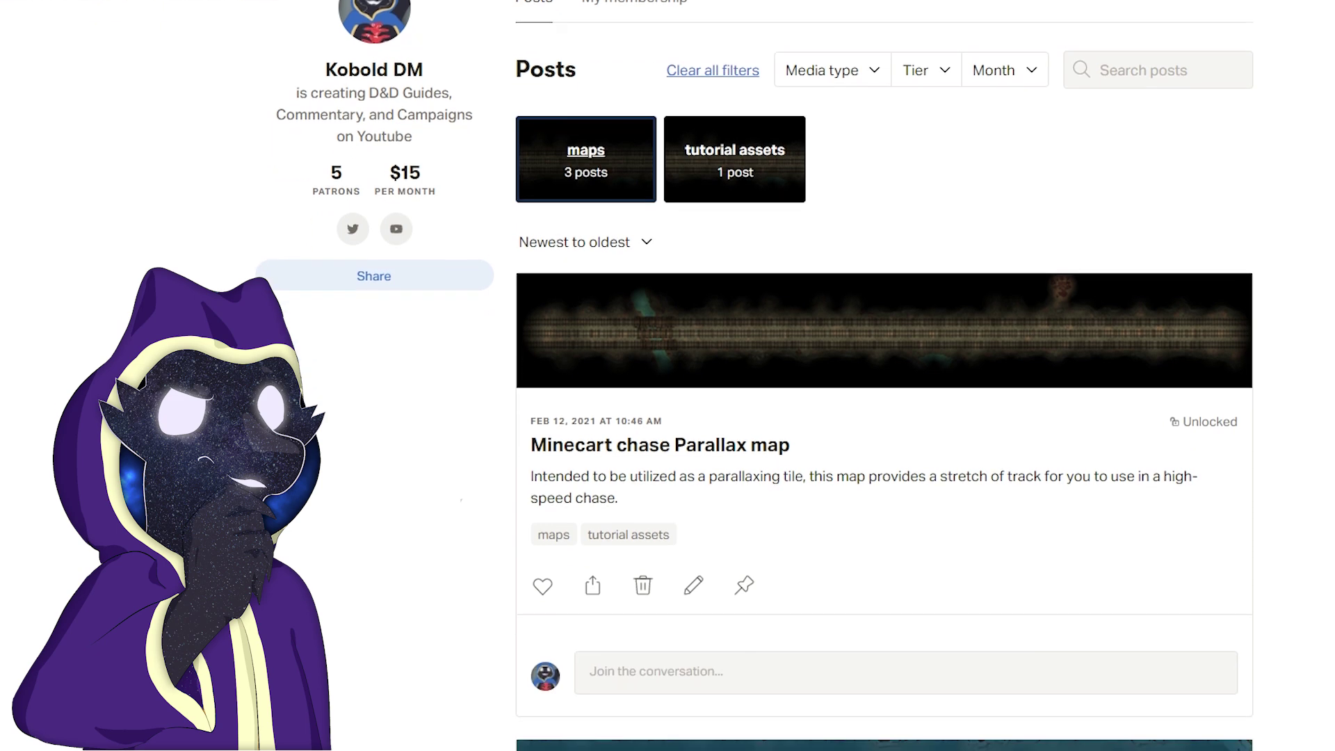
# Switch to Kobold DM's Patreon page and look through the posts tagged maps
pyautogui.scroll(-10, 884, 401)
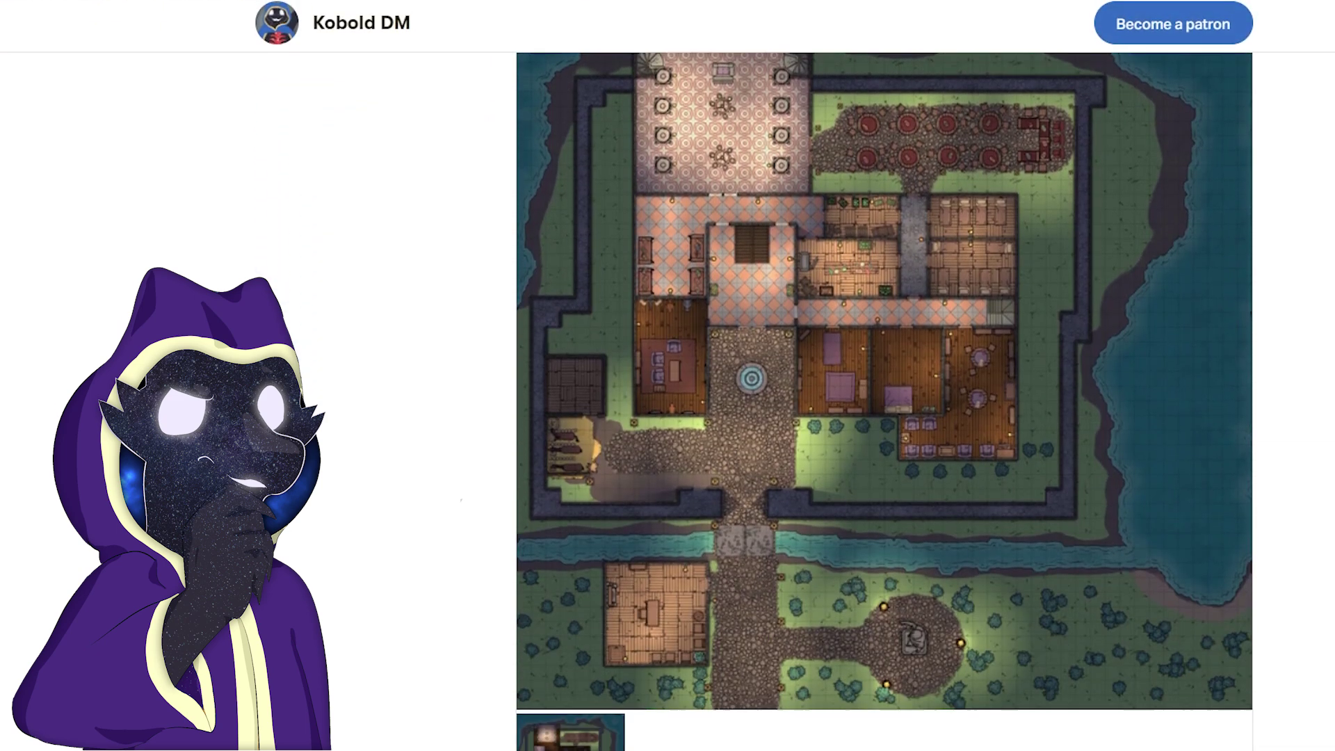
pyautogui.scroll(-15, 885, 401)
pyautogui.scroll(-10, 885, 401)
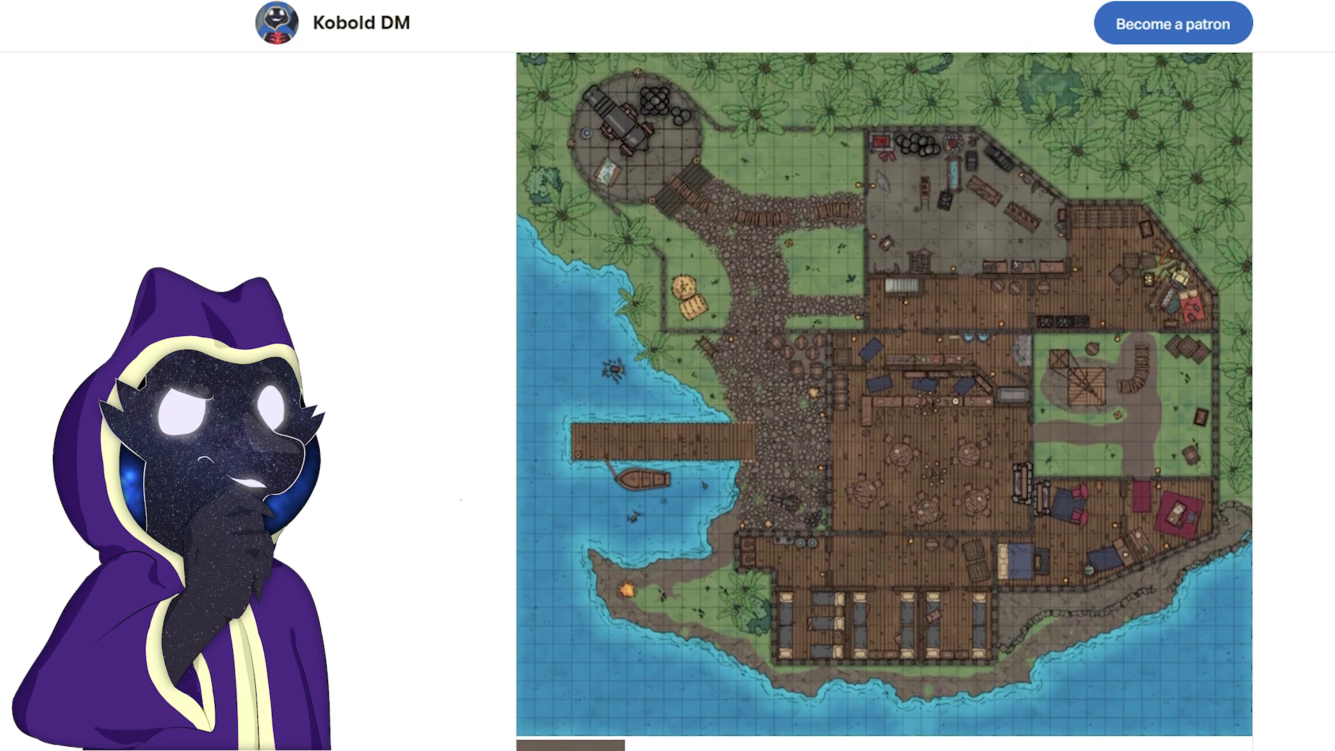